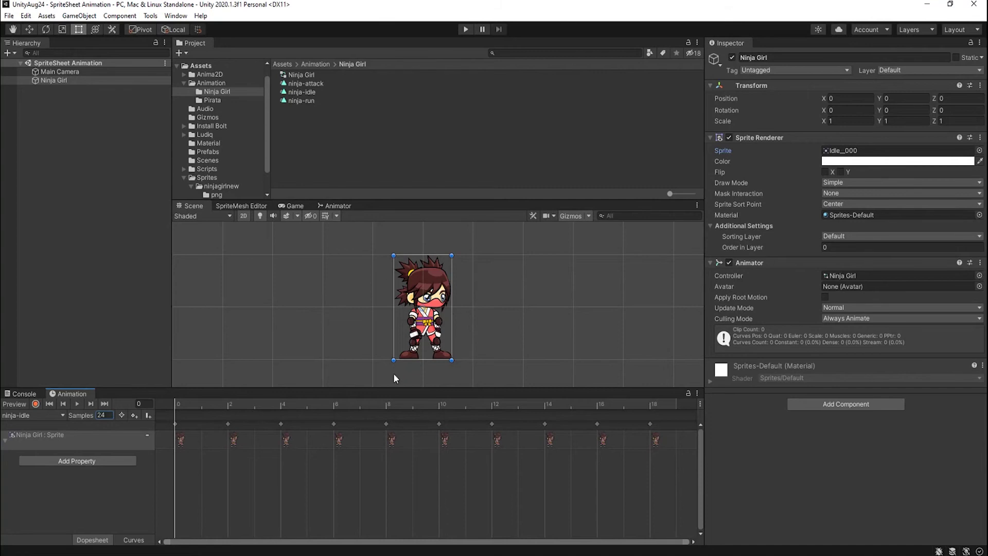
Step: Dock the Project window alongside the Console and Animation windows
{"action": "left_click", "coordinate": [107, 414]}
{"action": "left_click_drag", "start_coordinate": [203, 41], "coordinate": [113, 394]}
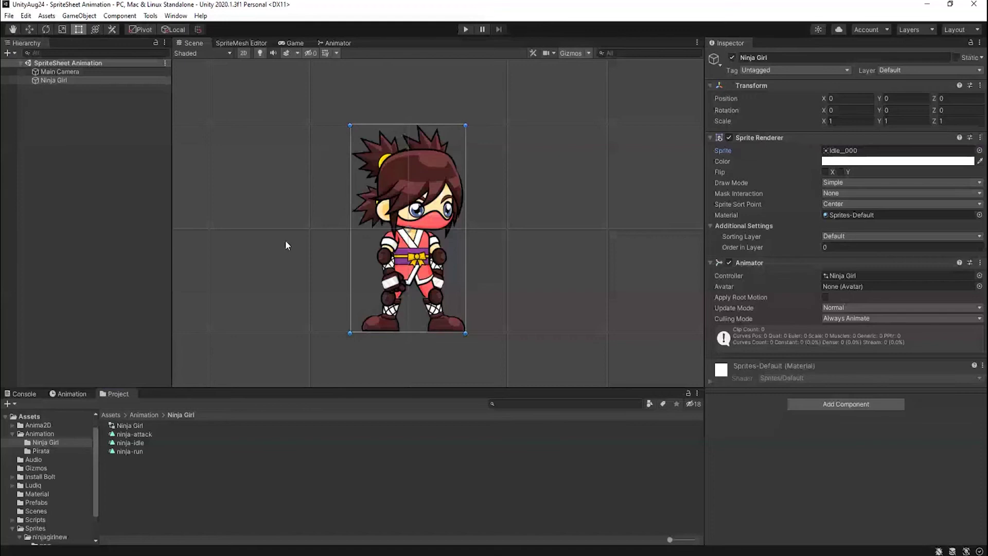
{"action": "scroll", "coordinate": [285, 240], "scroll_direction": "down", "scroll_amount": 2}
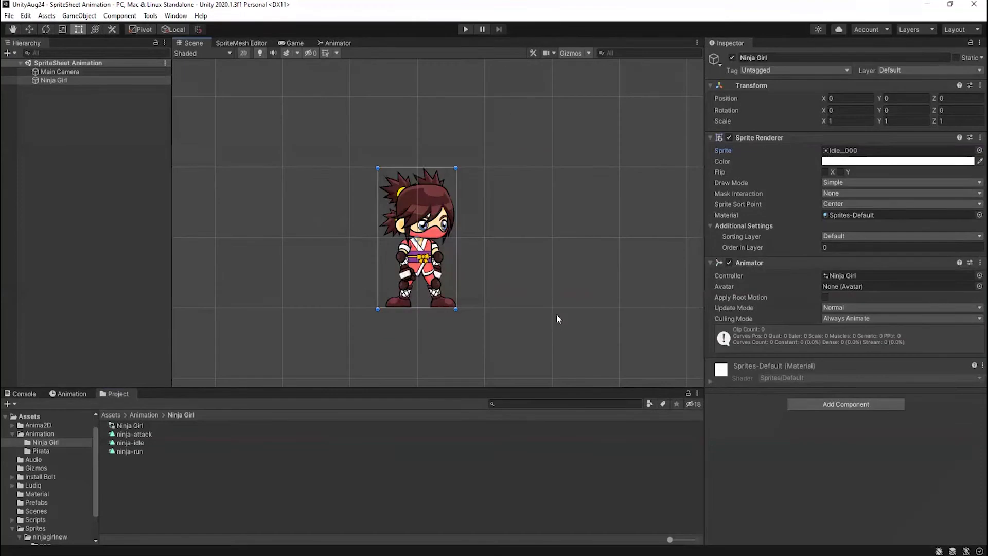
Step: Open the Ninja Girl animator controller and place the ninja-idle state below the Entry node
{"action": "left_click", "coordinate": [129, 426]}
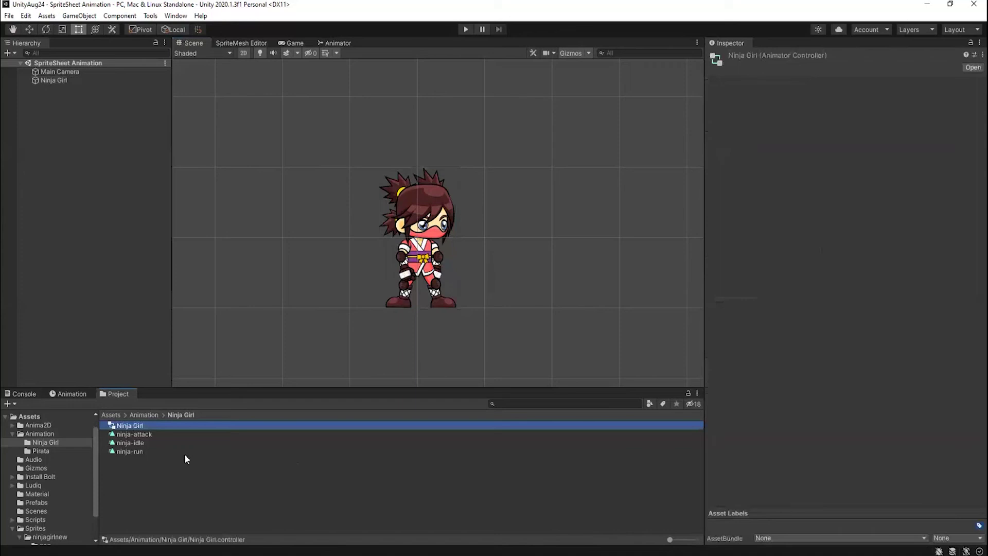
{"action": "double_click", "coordinate": [135, 425]}
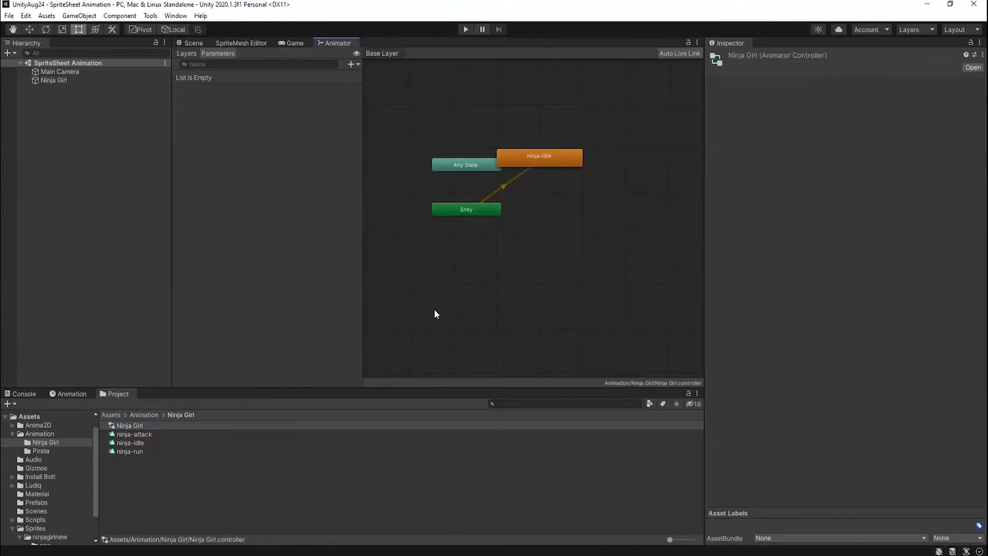
{"action": "left_click_drag", "start_coordinate": [536, 163], "coordinate": [481, 272]}
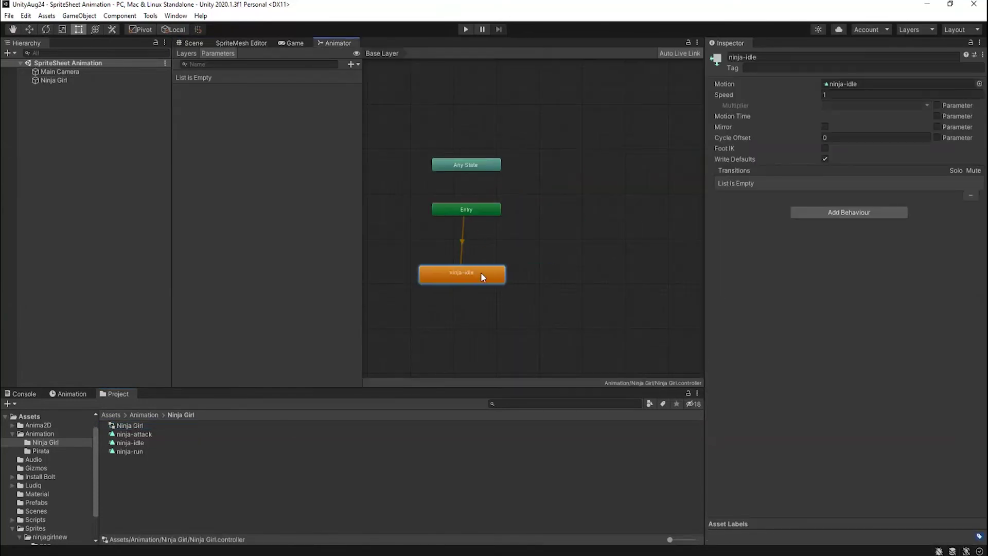
{"action": "scroll", "coordinate": [520, 226], "scroll_direction": "up", "scroll_amount": 4}
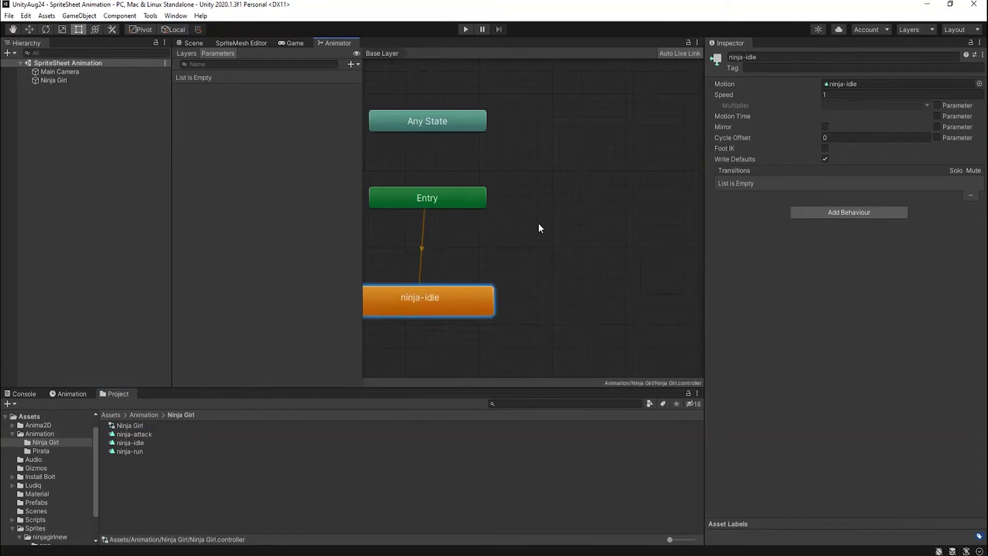
{"action": "middle_click_drag", "start_coordinate": [548, 246], "coordinate": [603, 227]}
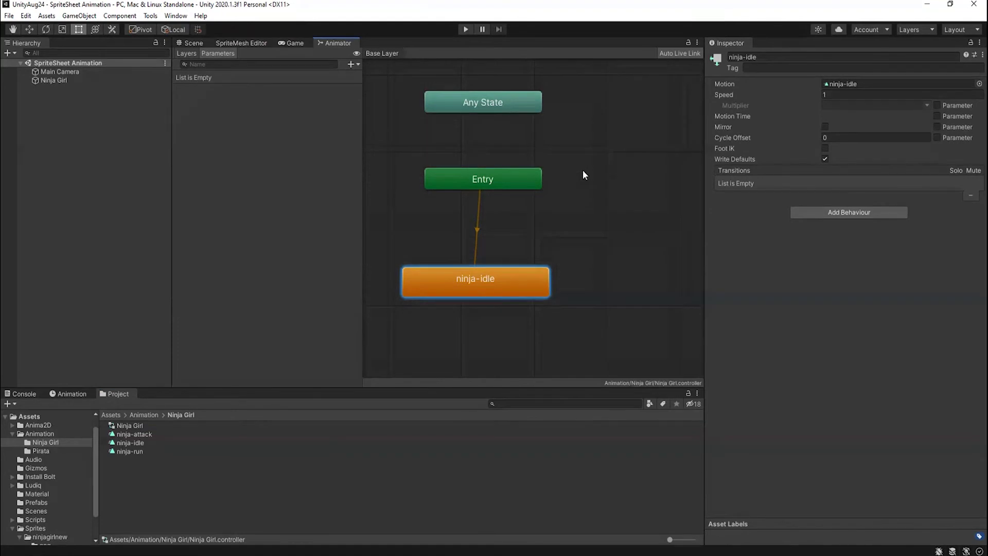
{"action": "mouse_move", "coordinate": [583, 171]}
{"action": "middle_mouse_down"}
{"action": "mouse_move", "coordinate": [645, 149]}
{"action": "mouse_move", "coordinate": [632, 240]}
{"action": "mouse_move", "coordinate": [556, 175]}
{"action": "mouse_move", "coordinate": [604, 213]}
{"action": "mouse_move", "coordinate": [551, 227]}
{"action": "mouse_move", "coordinate": [600, 183]}
{"action": "mouse_move", "coordinate": [604, 194]}
{"action": "mouse_move", "coordinate": [580, 185]}
{"action": "middle_mouse_up"}
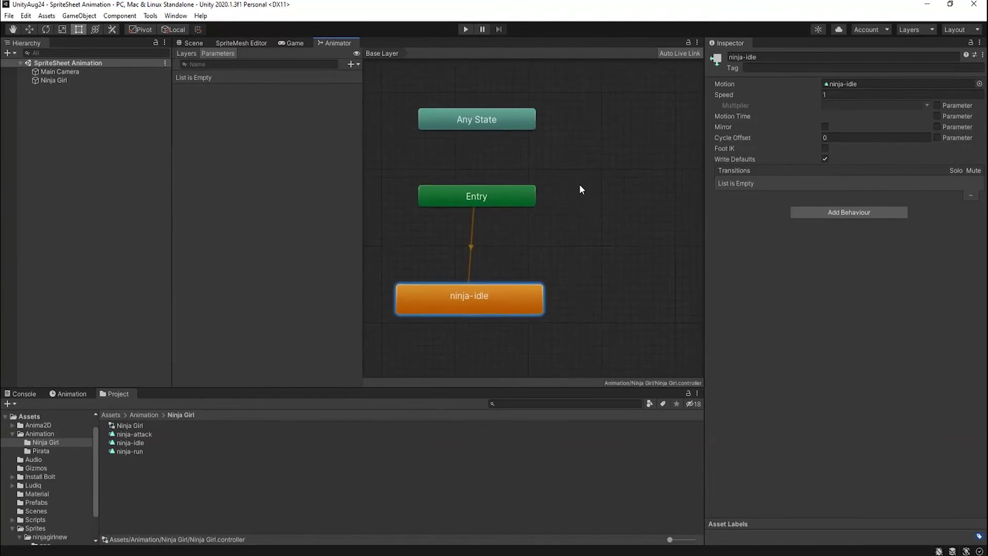
{"action": "mouse_move", "coordinate": [610, 161]}
{"action": "middle_mouse_down"}
{"action": "mouse_move", "coordinate": [595, 188]}
{"action": "mouse_move", "coordinate": [673, 167]}
{"action": "mouse_move", "coordinate": [576, 159]}
{"action": "mouse_move", "coordinate": [650, 163]}
{"action": "mouse_move", "coordinate": [616, 221]}
{"action": "mouse_move", "coordinate": [604, 155]}
{"action": "mouse_move", "coordinate": [640, 181]}
{"action": "mouse_move", "coordinate": [607, 155]}
{"action": "middle_mouse_up"}
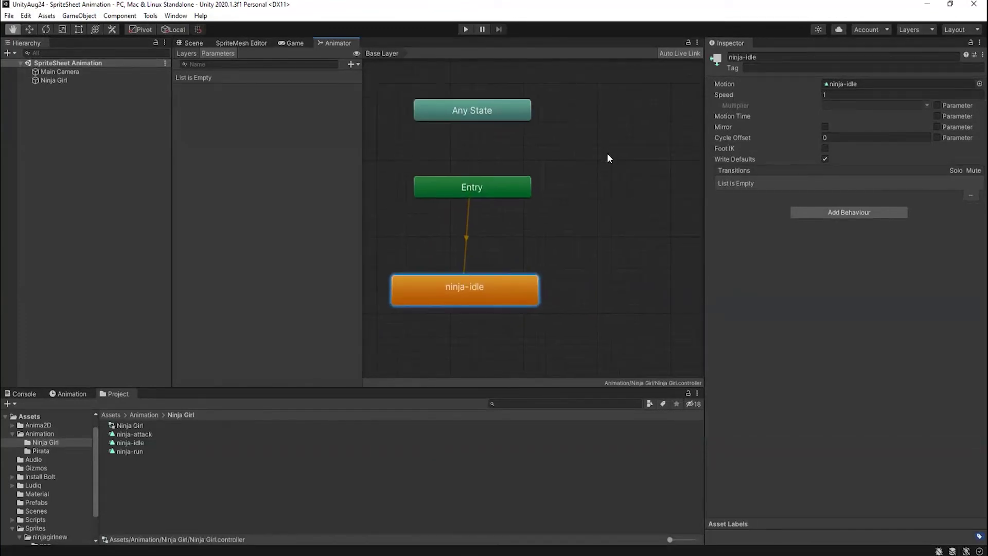
{"action": "middle_click_drag", "start_coordinate": [607, 153], "coordinate": [600, 153]}
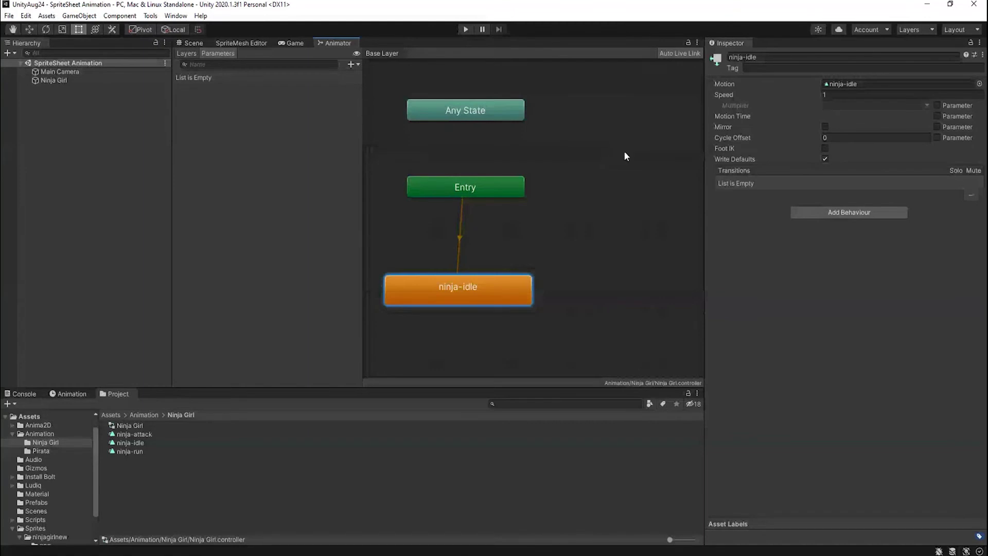
Step: Examine the Create State options available for the Base Layer graph without creating a state
{"action": "right_click", "coordinate": [624, 153]}
{"action": "left_click", "coordinate": [572, 166]}
{"action": "left_click_drag", "start_coordinate": [474, 287], "coordinate": [495, 267]}
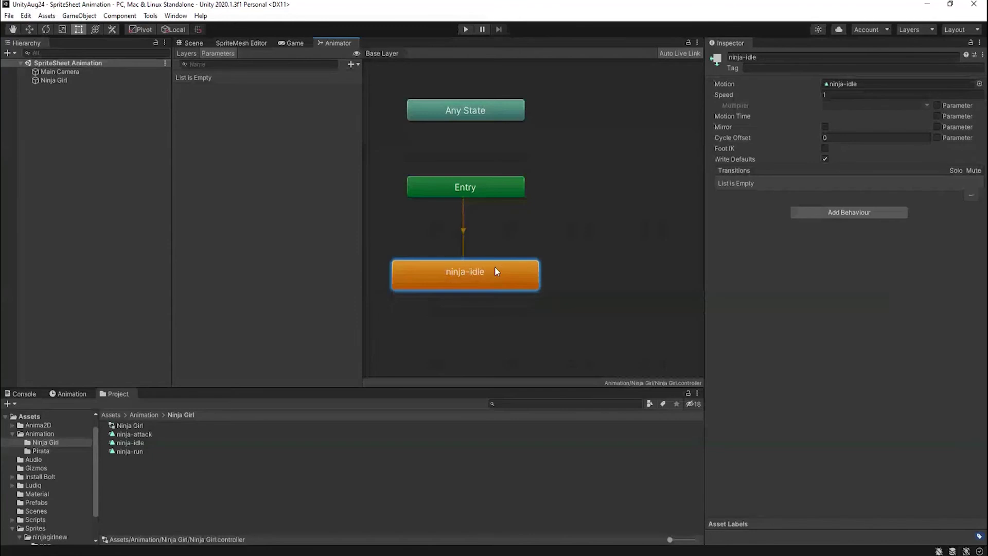
{"action": "right_click", "coordinate": [591, 195]}
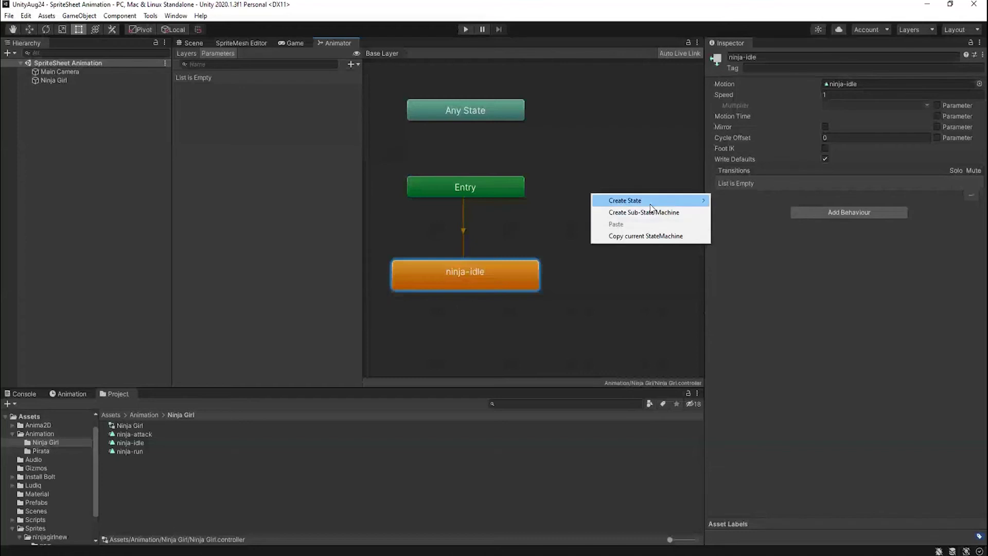
{"action": "mouse_move", "coordinate": [651, 208]}
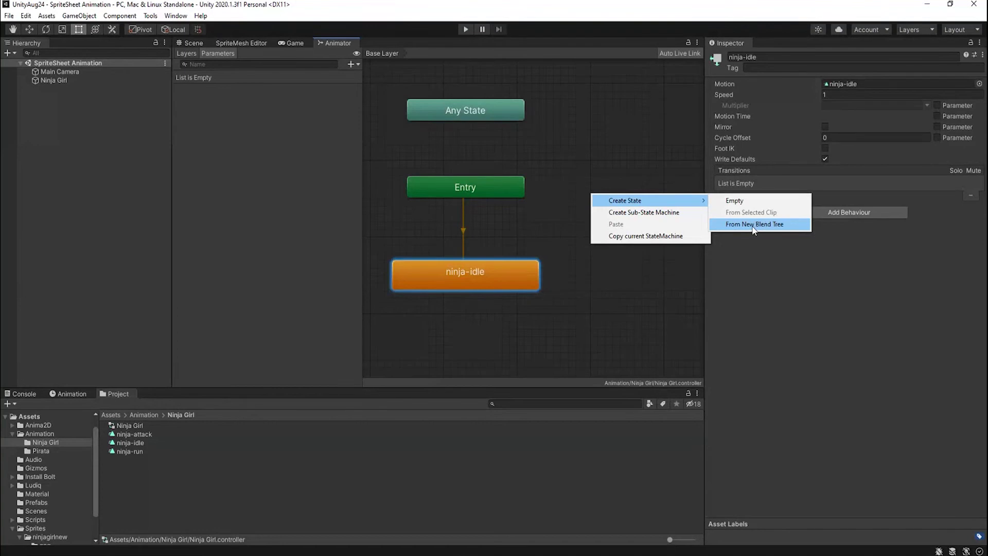
{"action": "left_click", "coordinate": [663, 284]}
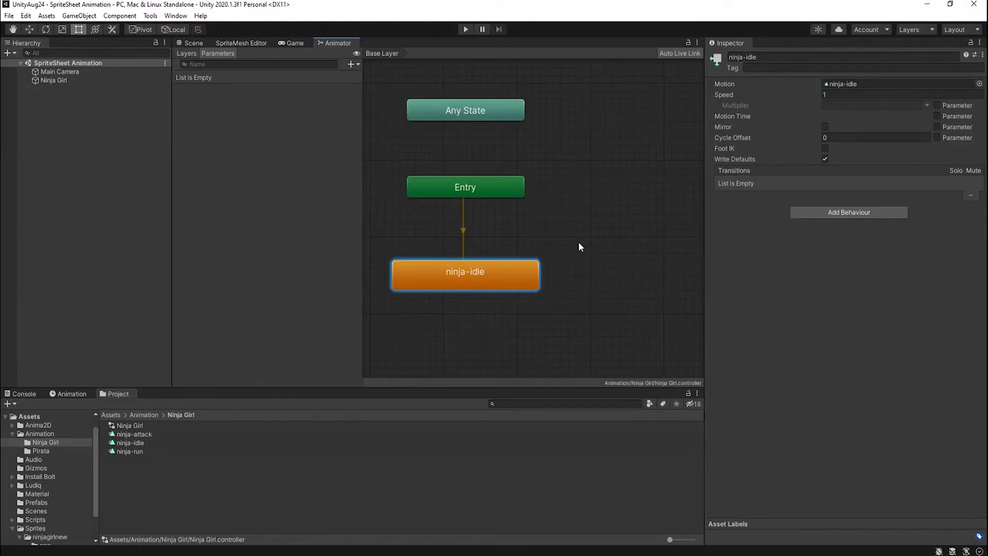
Step: Move the ninja-idle state closer beneath Entry and place the Exit node just above Any State
{"action": "left_click_drag", "start_coordinate": [483, 282], "coordinate": [495, 237]}
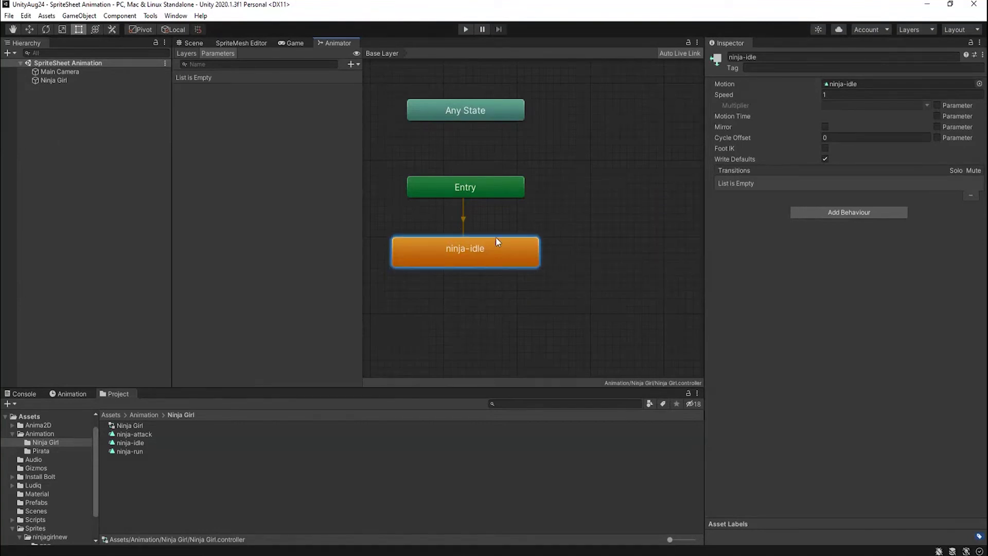
{"action": "left_click", "coordinate": [567, 250]}
{"action": "scroll", "coordinate": [515, 116], "scroll_direction": "down", "scroll_amount": 6}
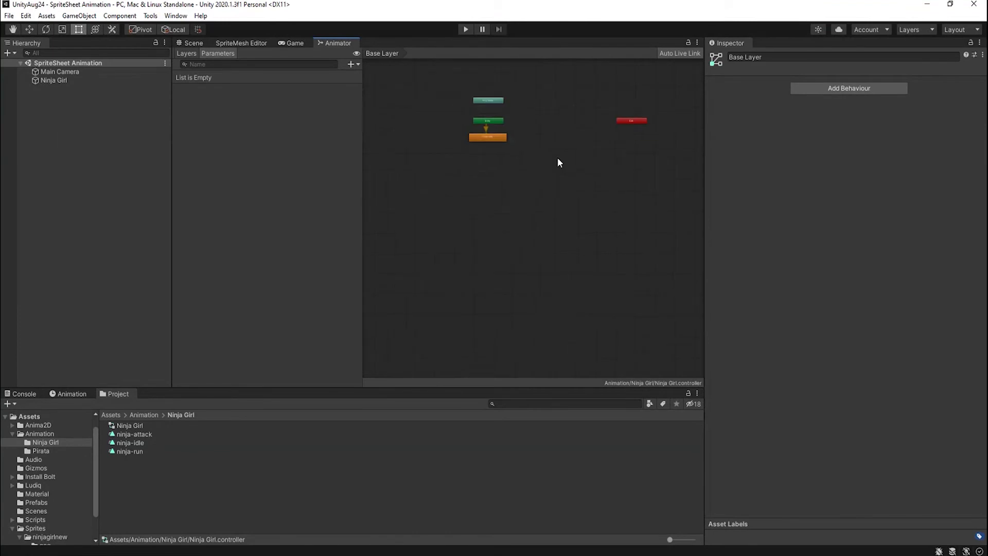
{"action": "scroll", "coordinate": [560, 162], "scroll_direction": "up", "scroll_amount": 1}
{"action": "left_click", "coordinate": [643, 115]}
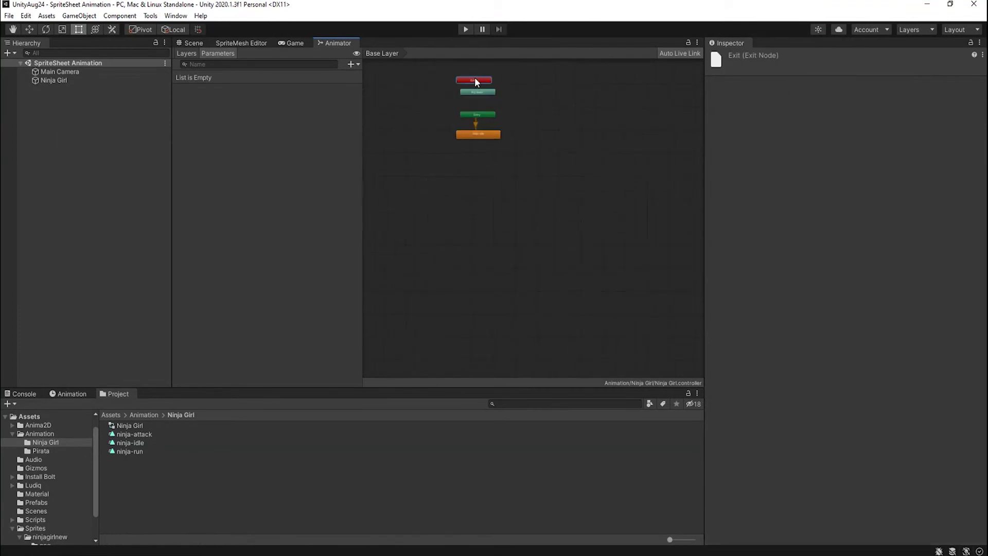
{"action": "scroll", "coordinate": [540, 152], "scroll_direction": "up", "scroll_amount": 3}
{"action": "middle_click_drag", "start_coordinate": [540, 152], "coordinate": [617, 263]}
{"action": "left_click_drag", "start_coordinate": [522, 122], "coordinate": [532, 121]}
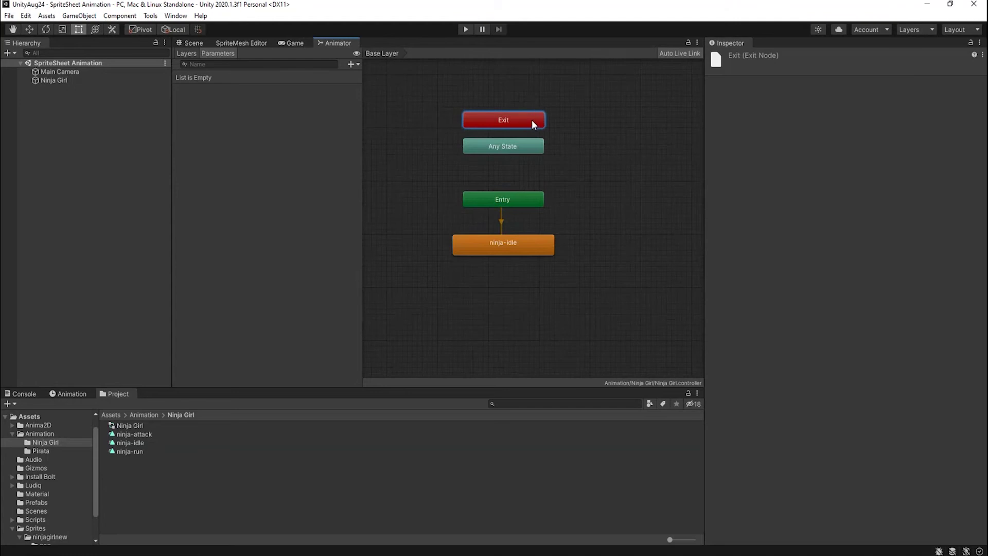
Step: Inspect the Any State and Entry nodes and move the Exit node slightly farther above Any State
{"action": "left_click", "coordinate": [511, 150]}
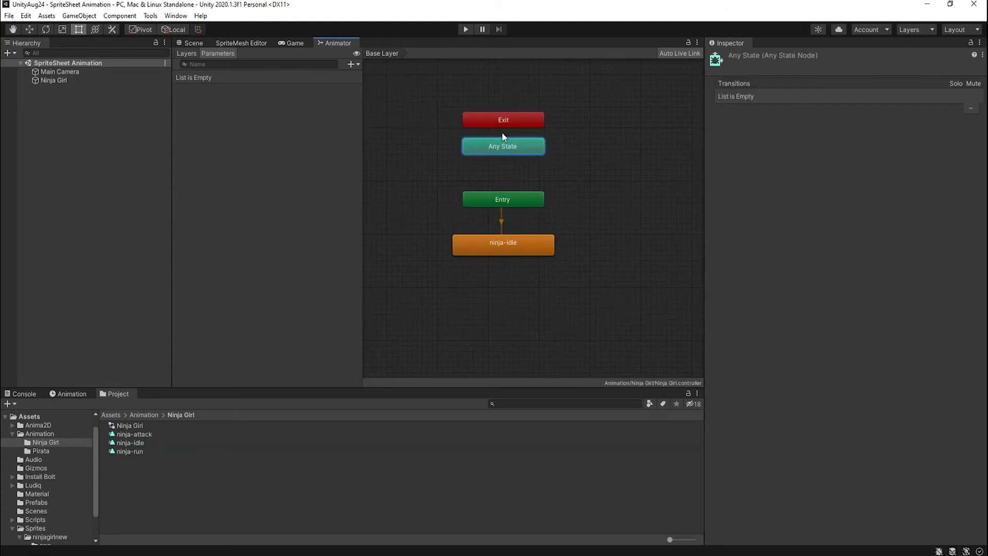
{"action": "left_click", "coordinate": [499, 203]}
{"action": "left_click", "coordinate": [513, 119]}
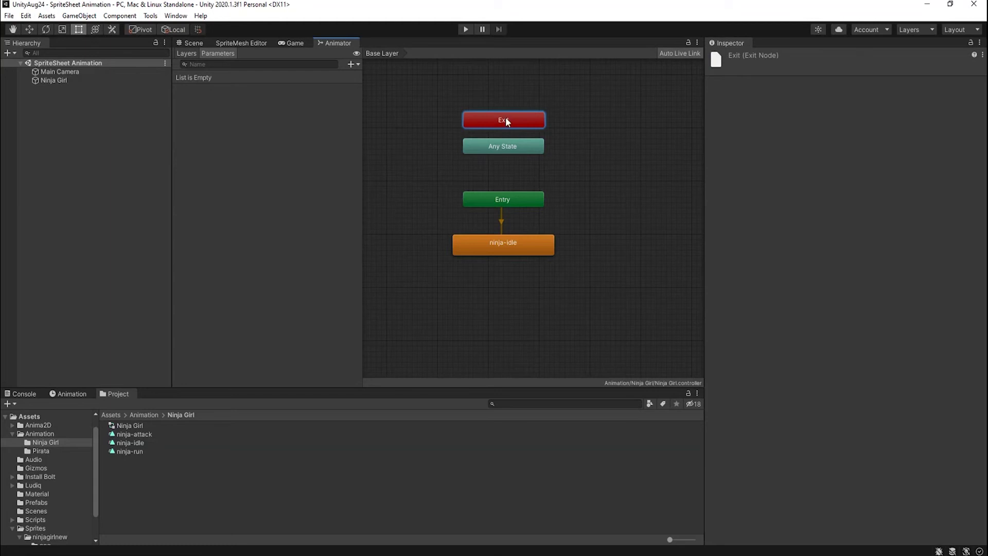
{"action": "left_click_drag", "start_coordinate": [504, 119], "coordinate": [523, 108]}
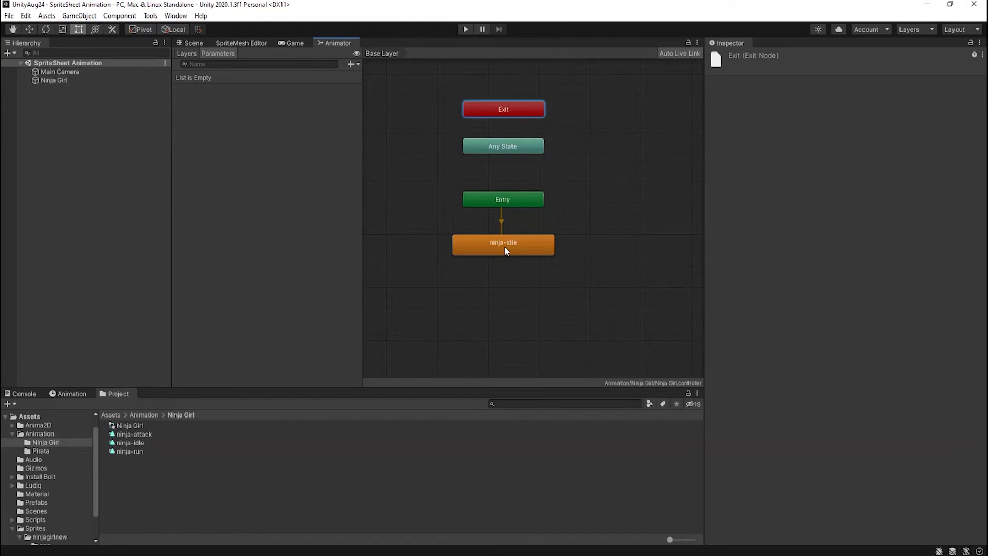
Step: Inspect the ninja-idle state's settings and the ninja-run and ninja-attack animation clips
{"action": "left_click", "coordinate": [532, 252]}
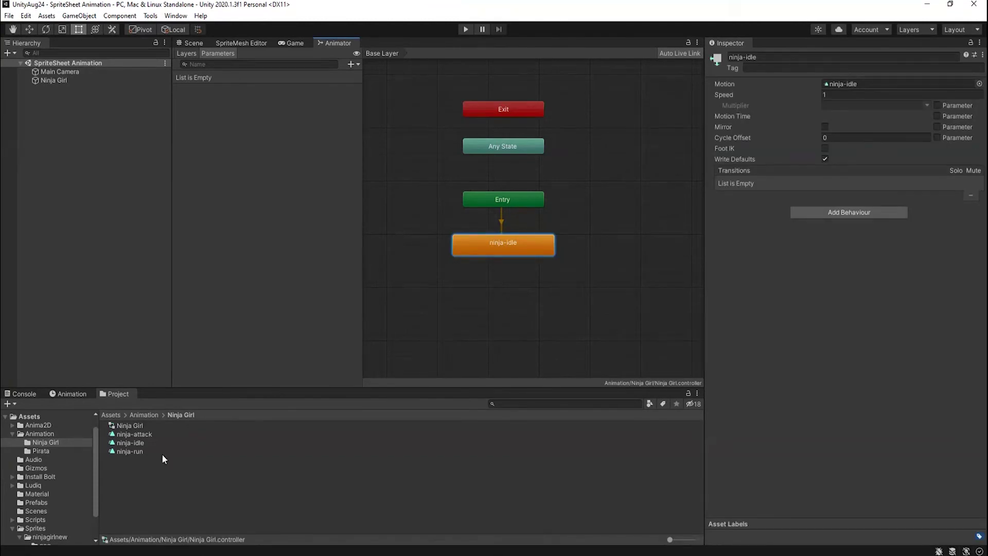
{"action": "left_click", "coordinate": [132, 452]}
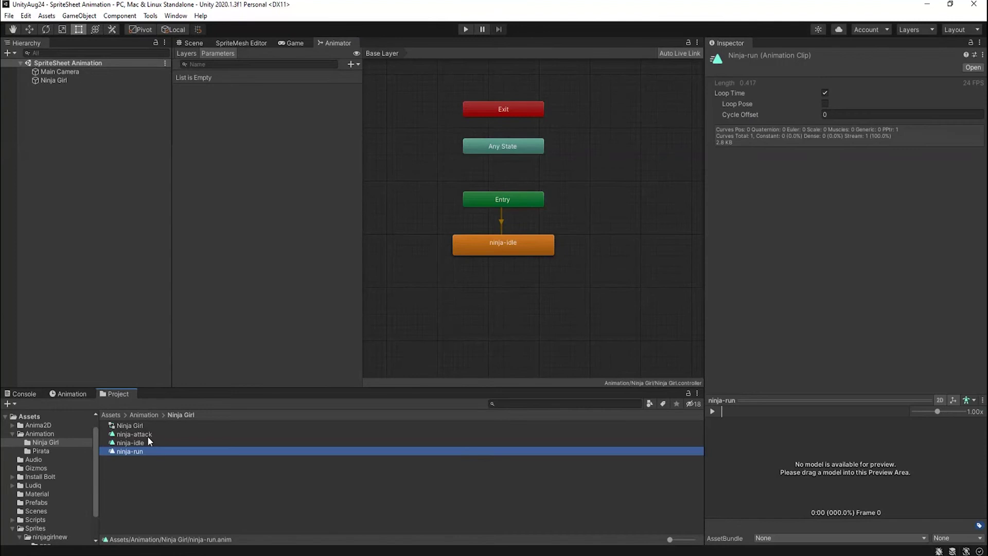
{"action": "left_click", "coordinate": [147, 435]}
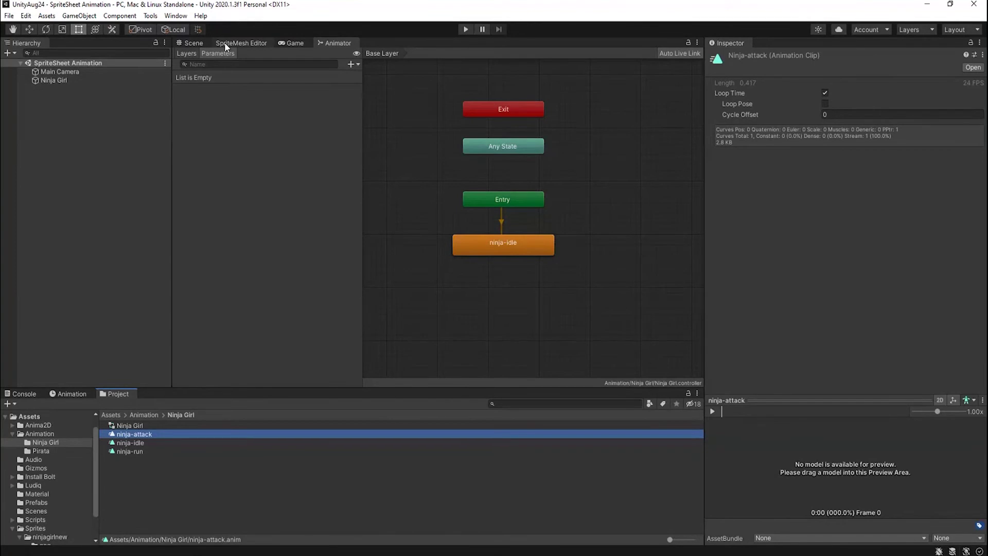
Step: Show the Scene view and open the Sprites > ninjagirlnew > png asset folder
{"action": "left_click", "coordinate": [193, 44]}
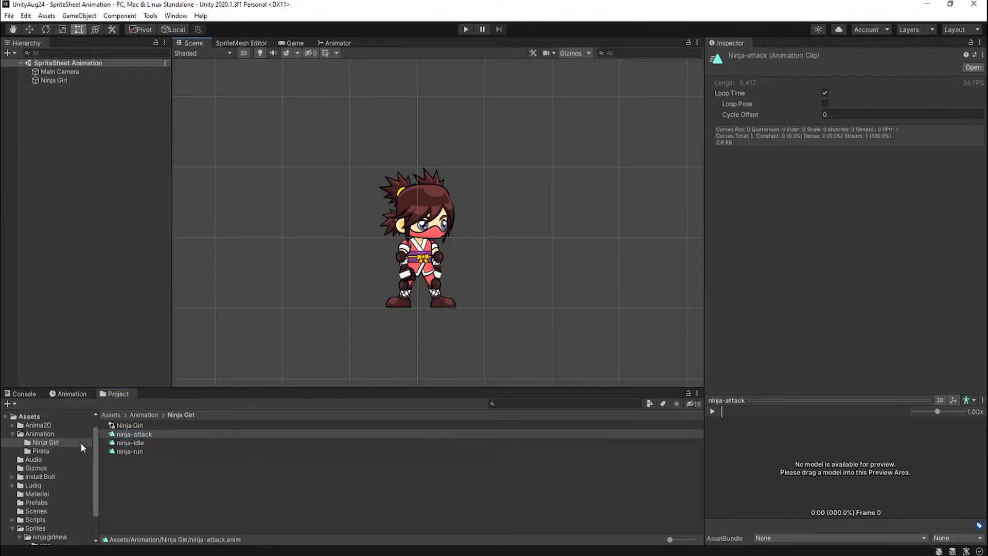
{"action": "left_click", "coordinate": [42, 528]}
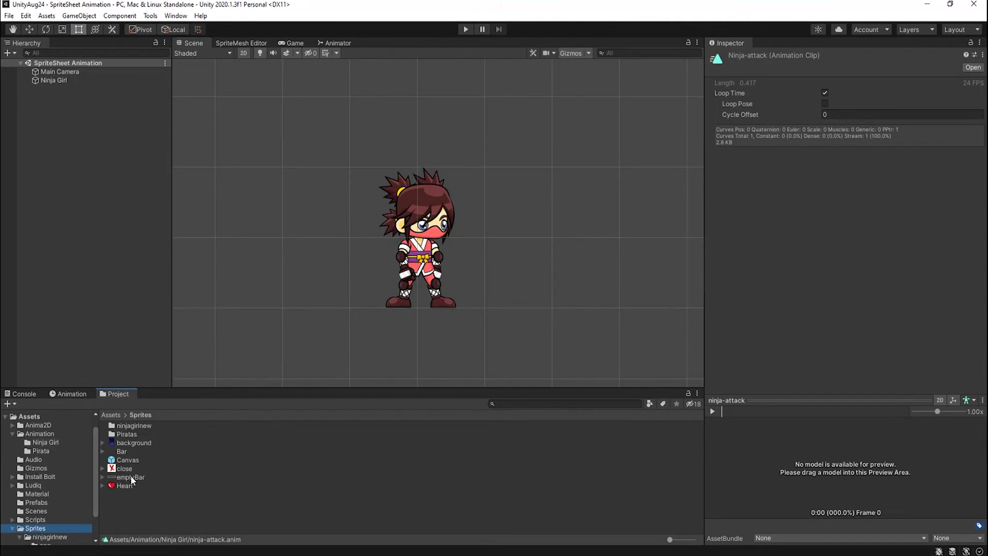
{"action": "double_click", "coordinate": [131, 424]}
{"action": "double_click", "coordinate": [122, 427]}
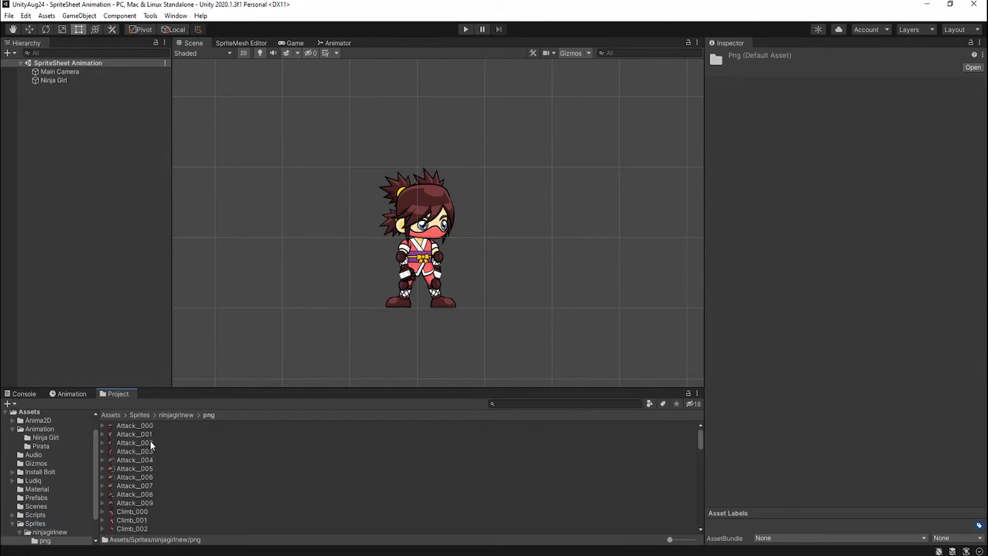
Step: Place the sprites Jump__000 through Jump__009 together into the scene beside the Ninja Girl to create an animation
{"action": "scroll", "coordinate": [180, 465], "scroll_direction": "down", "scroll_amount": 5}
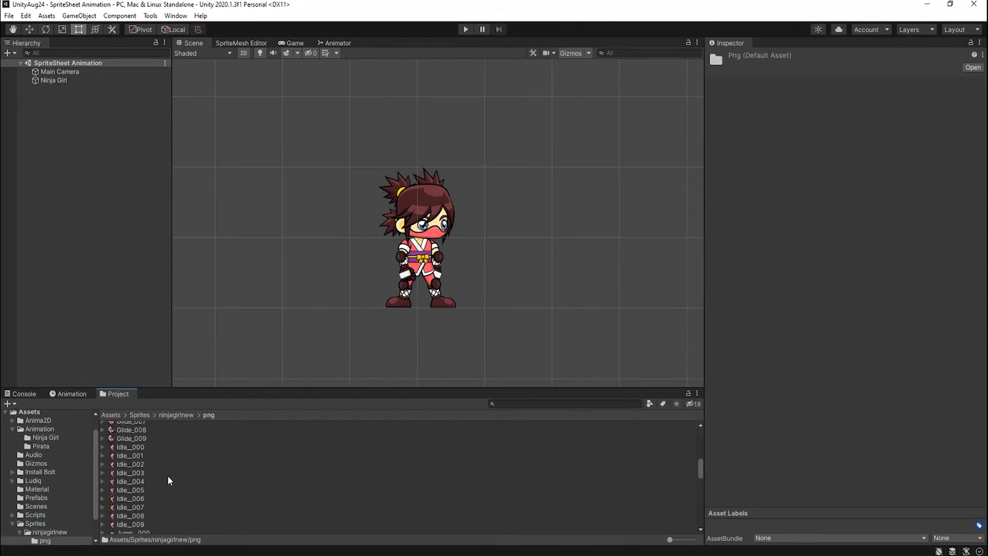
{"action": "scroll", "coordinate": [167, 480], "scroll_direction": "down", "scroll_amount": 3}
{"action": "left_click", "coordinate": [138, 436]}
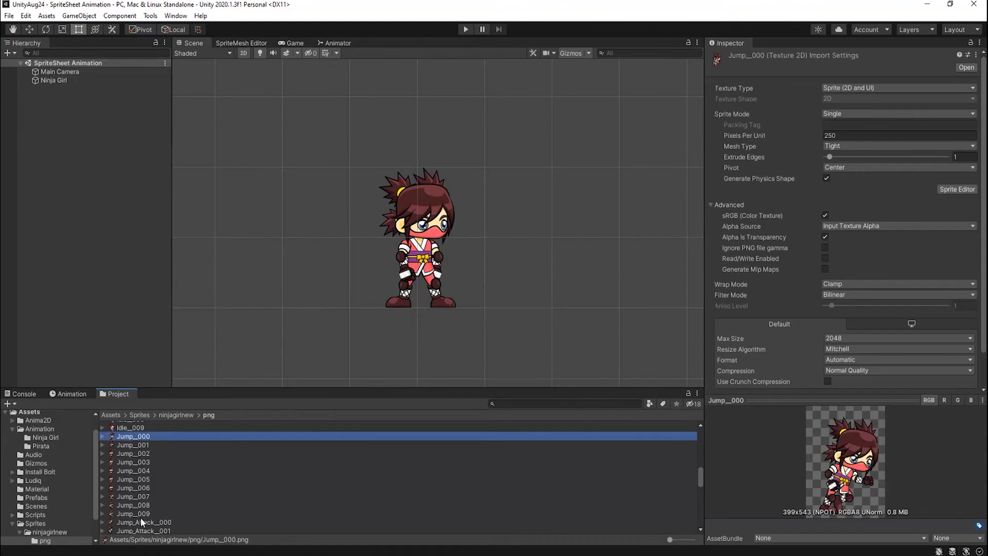
{"action": "left_click", "coordinate": [142, 514], "text": "shift"}
{"action": "left_click_drag", "start_coordinate": [135, 478], "coordinate": [291, 230]}
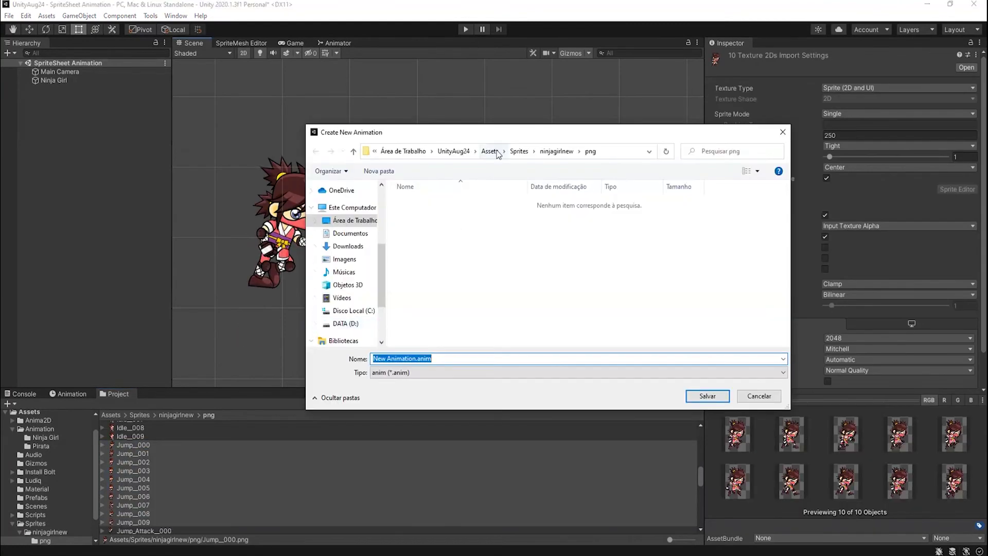
Step: Save the new animation as ninja-jump in the Assets > Animation > Ninja Girl folder
{"action": "left_click", "coordinate": [489, 151]}
{"action": "double_click", "coordinate": [423, 213]}
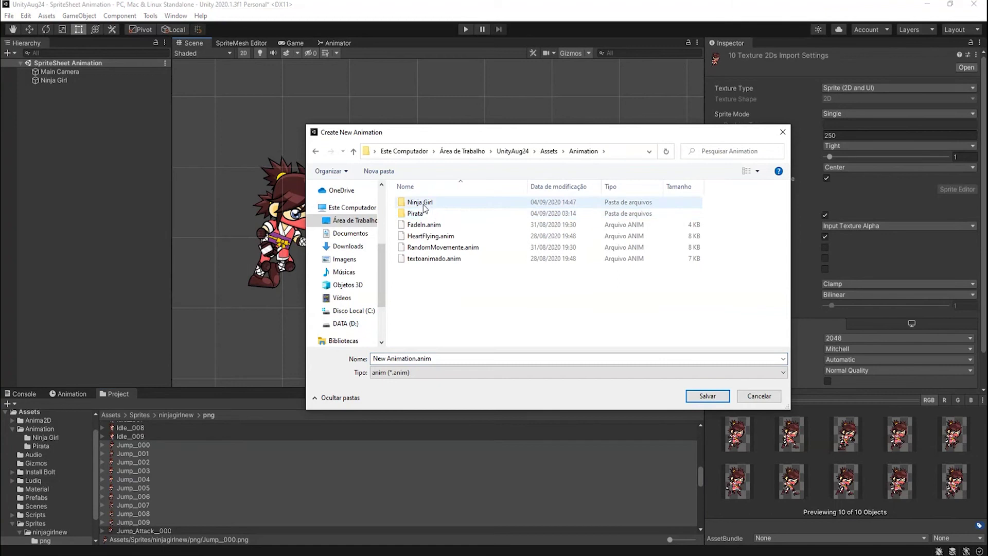
{"action": "double_click", "coordinate": [422, 205]}
{"action": "left_click", "coordinate": [439, 358]}
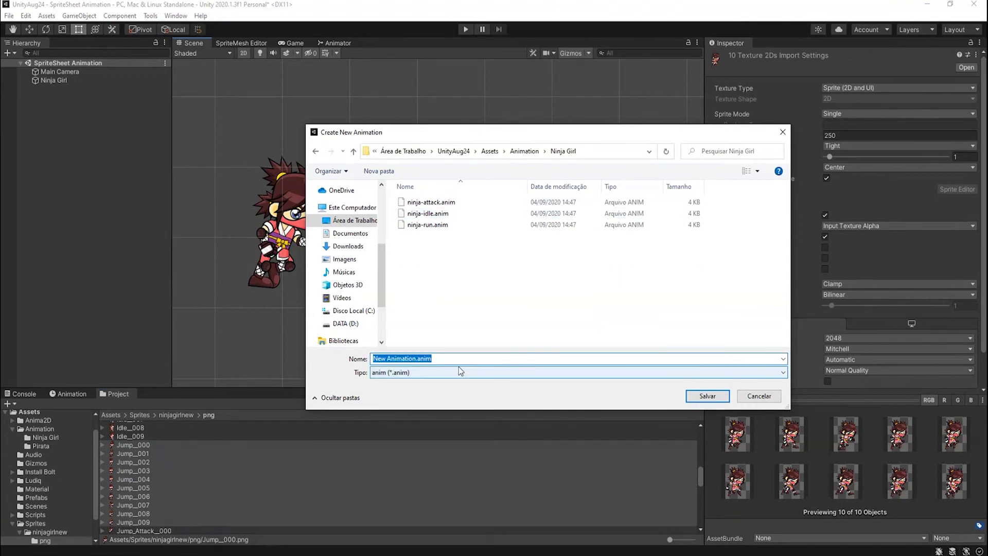
{"action": "type", "text": "ninja"}
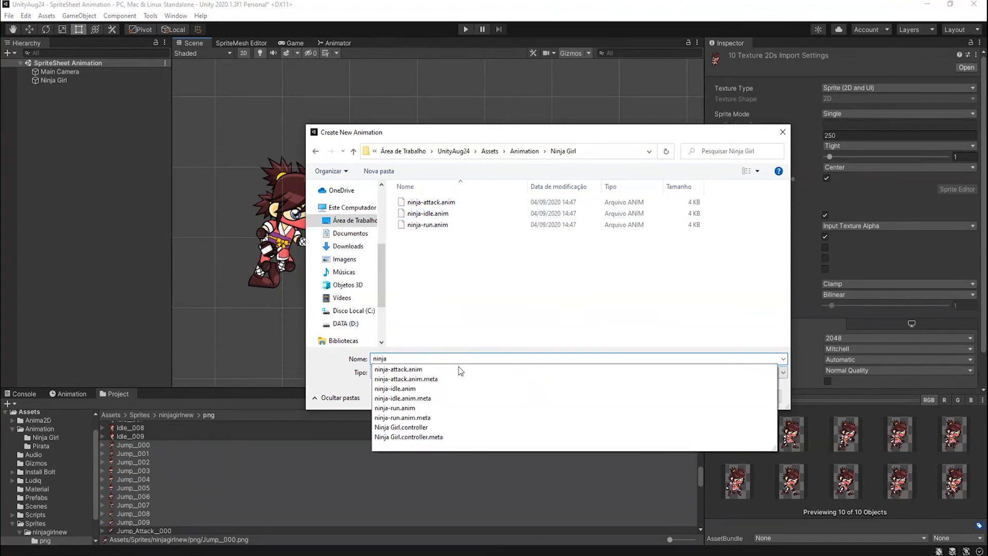
{"action": "type", "text": "-jump"}
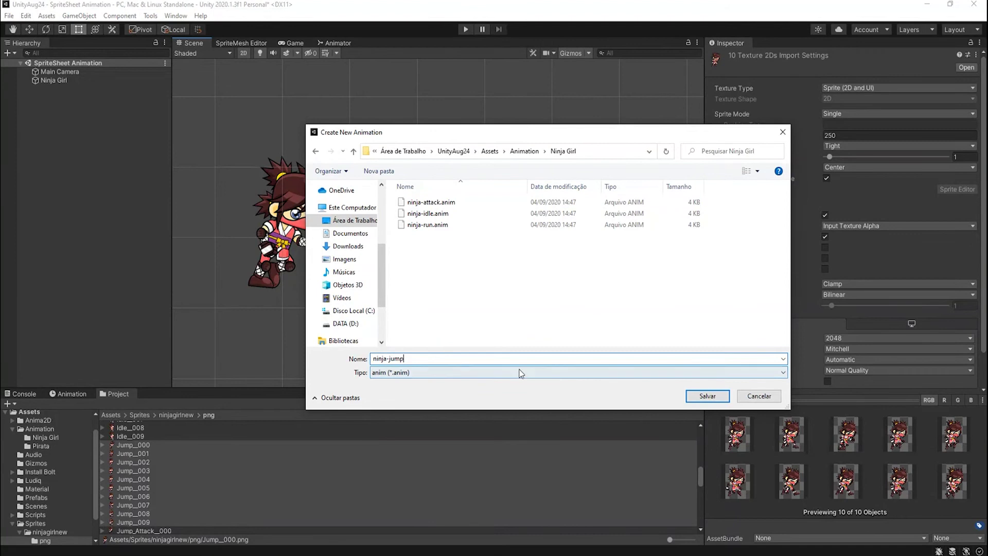
{"action": "left_click", "coordinate": [700, 397]}
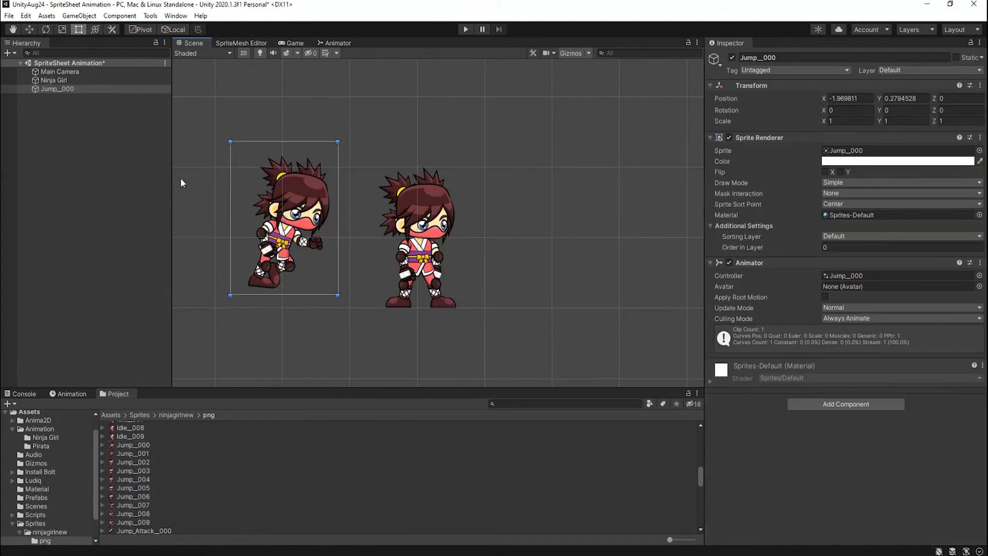
{"action": "left_click", "coordinate": [73, 101]}
{"action": "left_click", "coordinate": [67, 88]}
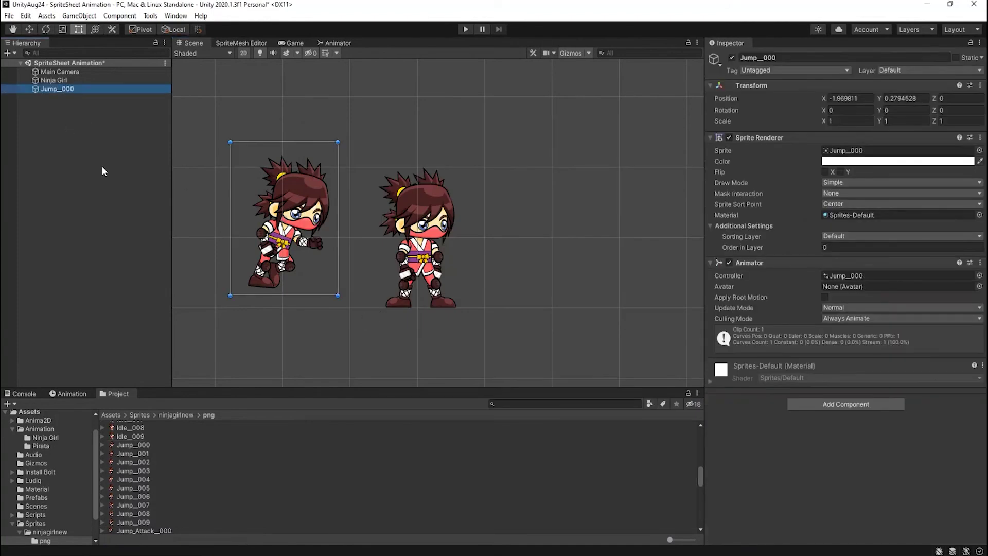
{"action": "key", "text": "Delete"}
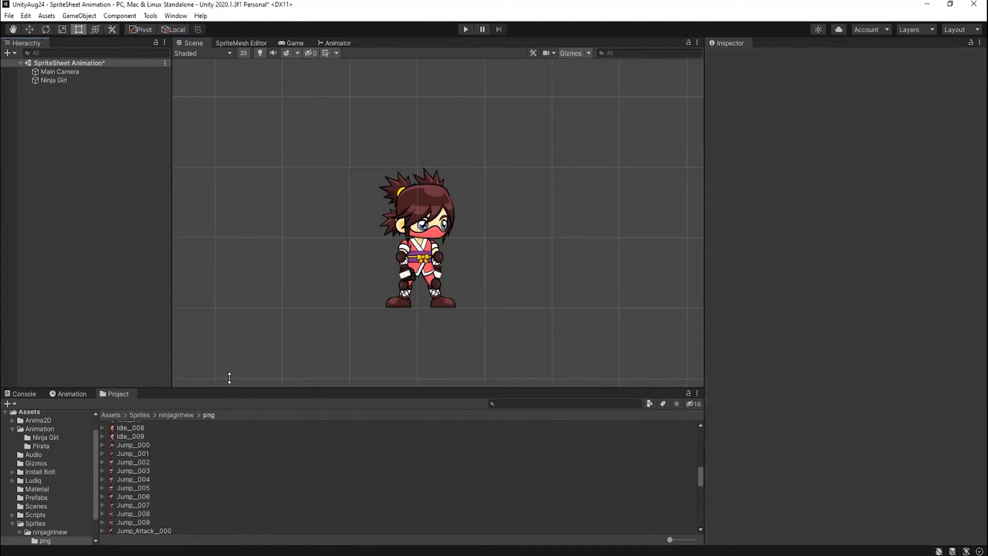
{"action": "key", "text": "ctrl+z"}
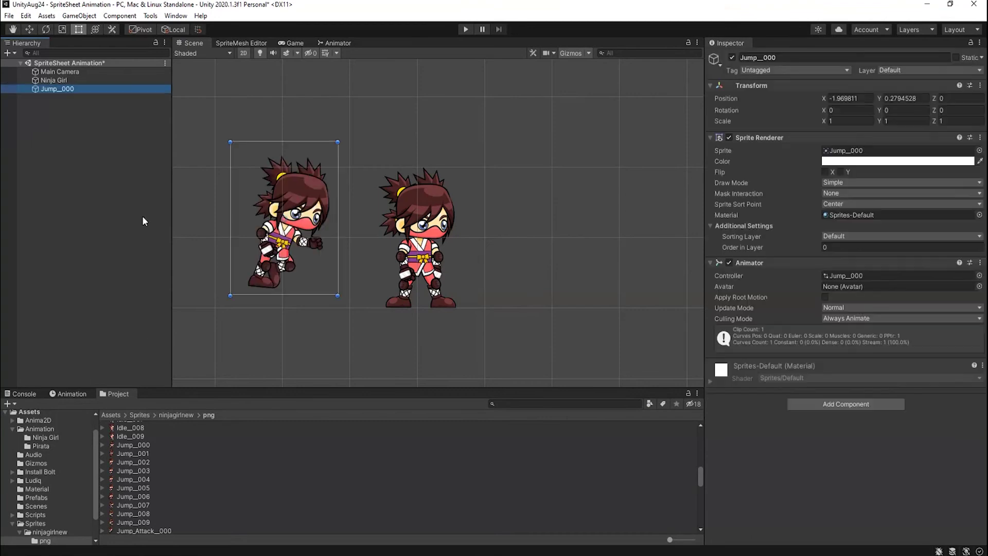
Step: Set the ninja-jump animation's sample rate to 24 and preview its playback
{"action": "left_click", "coordinate": [75, 394]}
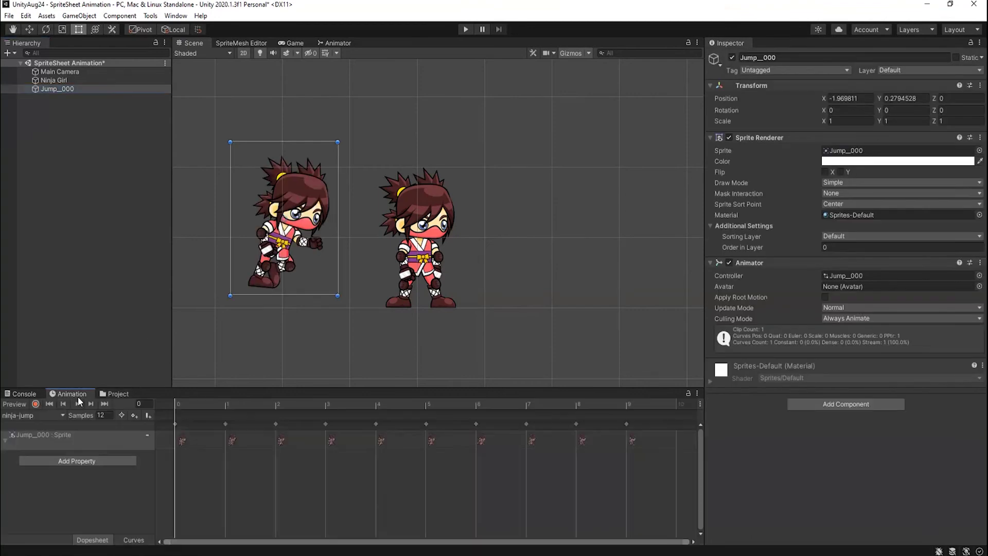
{"action": "left_click", "coordinate": [112, 416]}
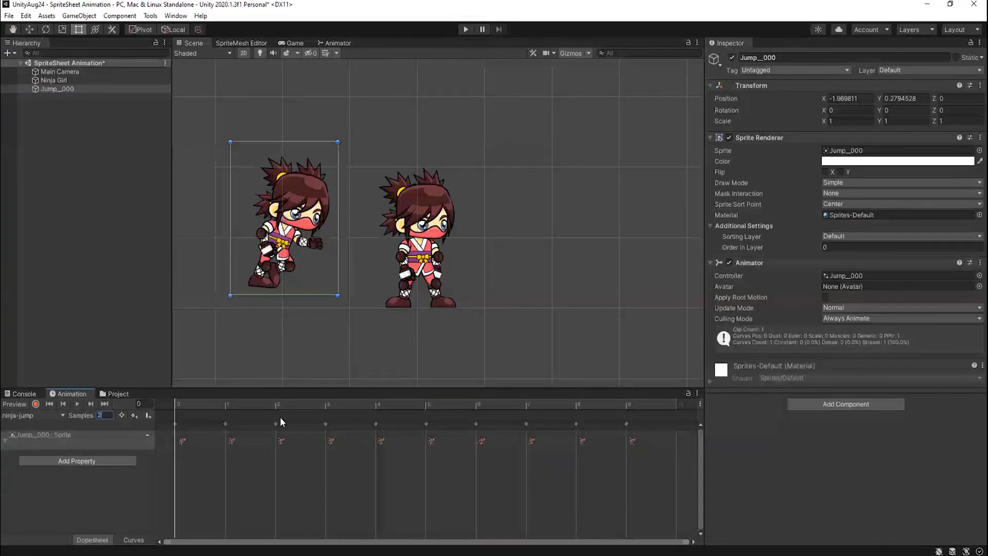
{"action": "type", "text": "24"}
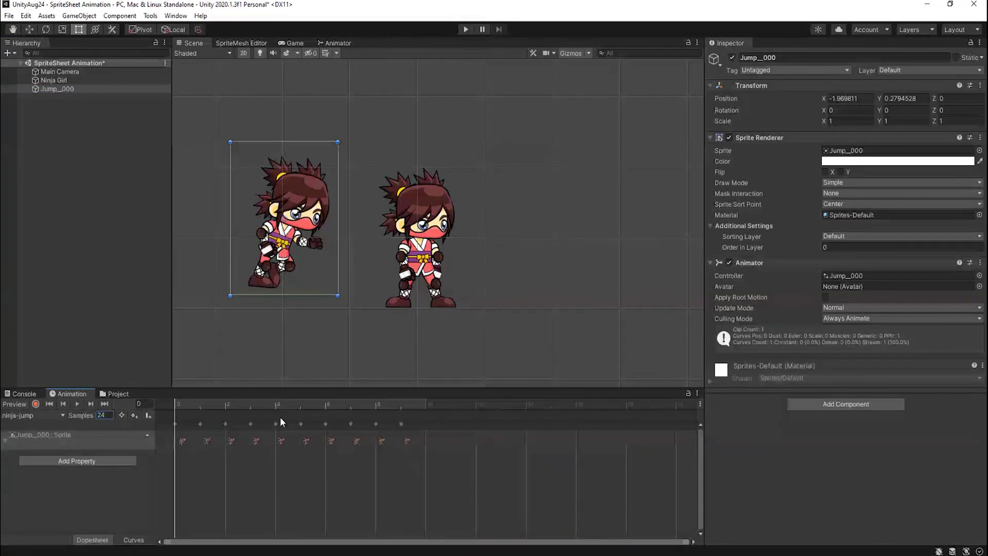
{"action": "left_click", "coordinate": [74, 403]}
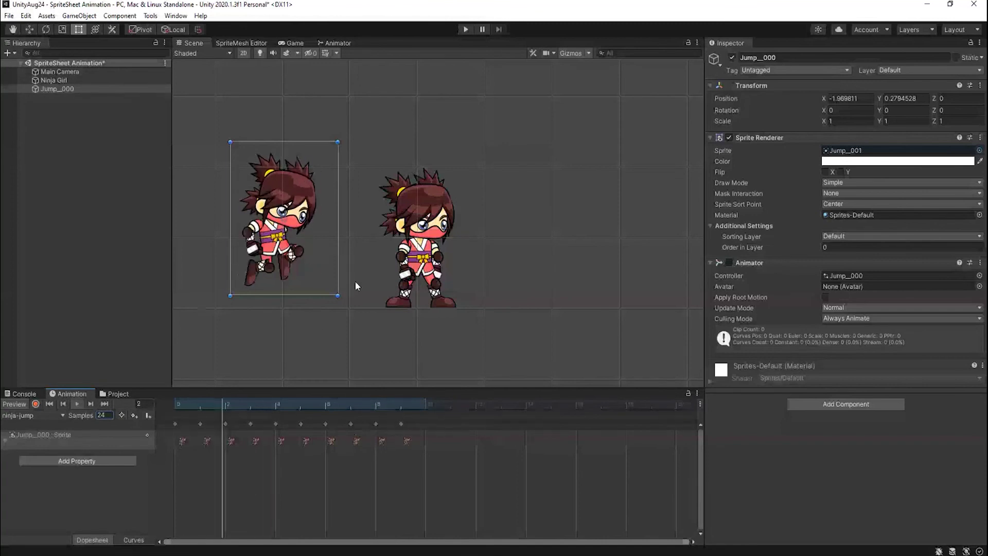
Step: Delete the Jump__000 object from the scene
{"action": "left_click", "coordinate": [65, 126]}
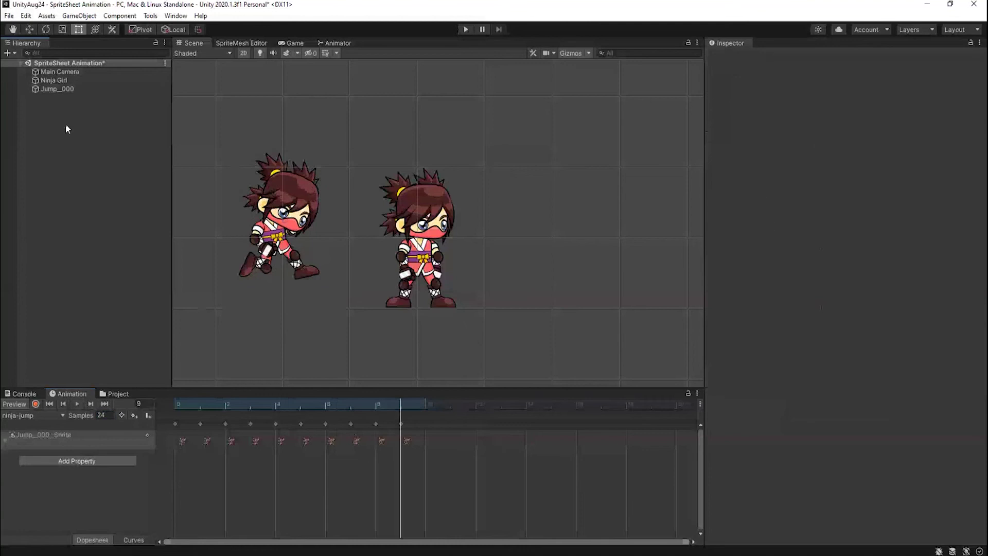
{"action": "left_click", "coordinate": [72, 90]}
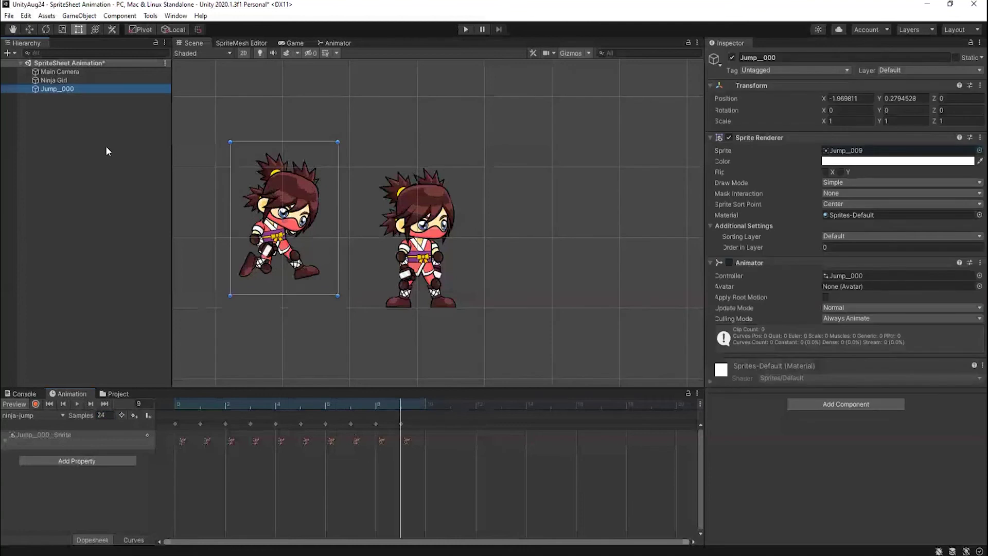
{"action": "key", "text": "Delete"}
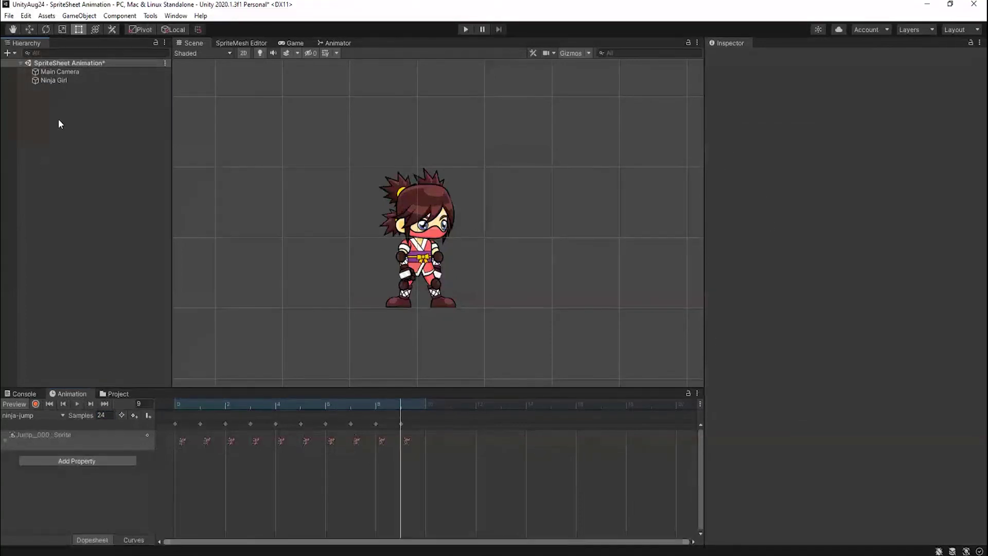
Step: Delete the Jump__000 animator controller from the Assets > Animation > Ninja Girl folder
{"action": "left_click", "coordinate": [122, 311]}
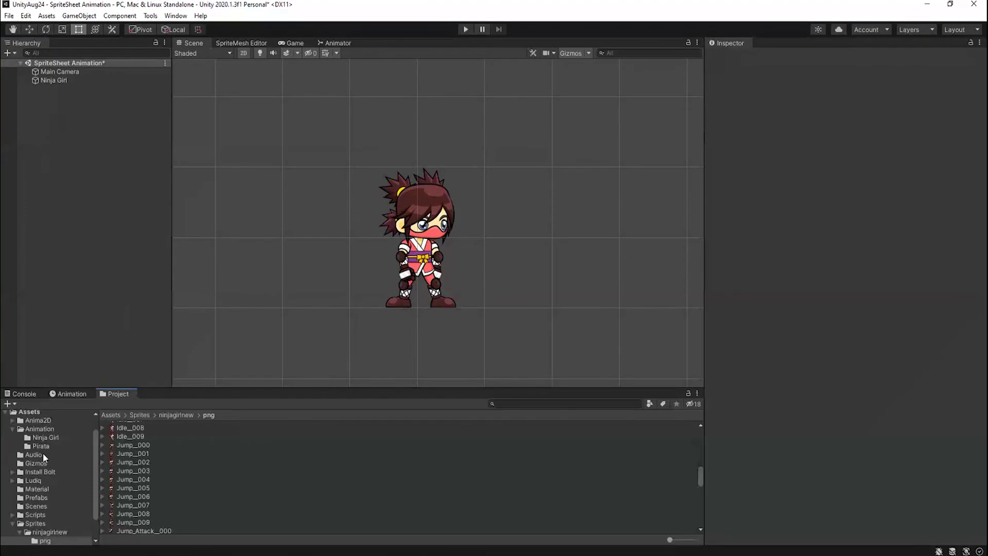
{"action": "left_click", "coordinate": [45, 436]}
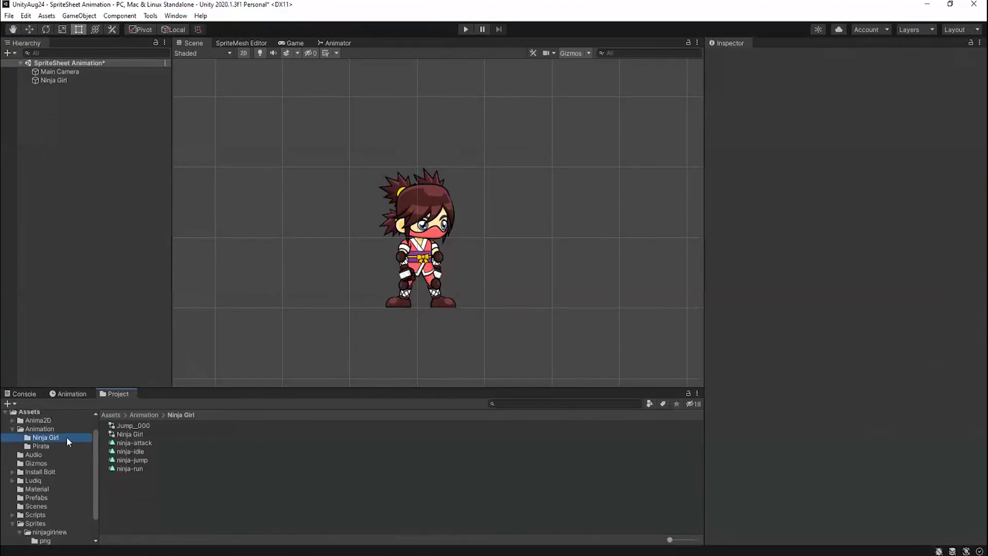
{"action": "left_click", "coordinate": [133, 426]}
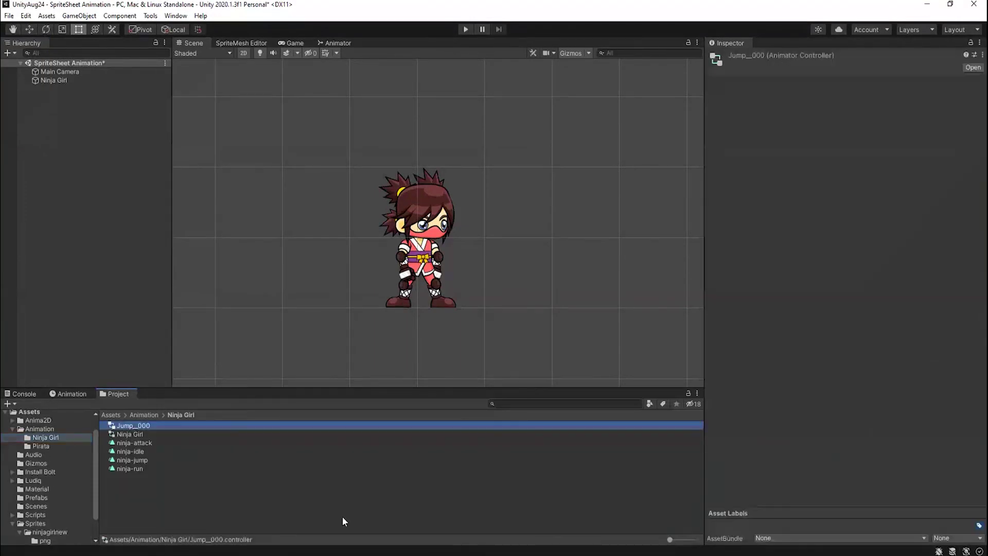
{"action": "key", "text": "Delete"}
{"action": "key", "text": "Return"}
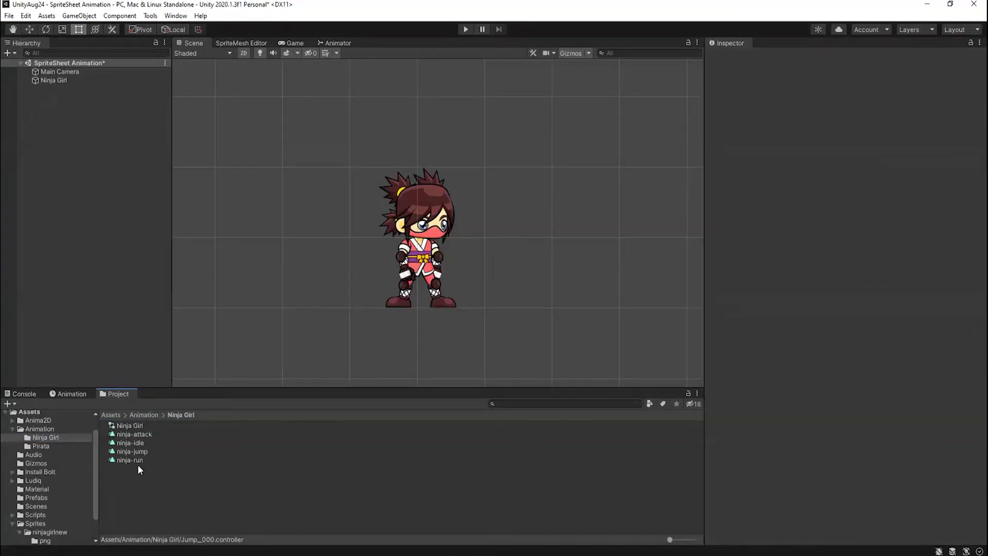
Step: Open the Ninja Girl animator controller to show its state graph
{"action": "double_click", "coordinate": [128, 426]}
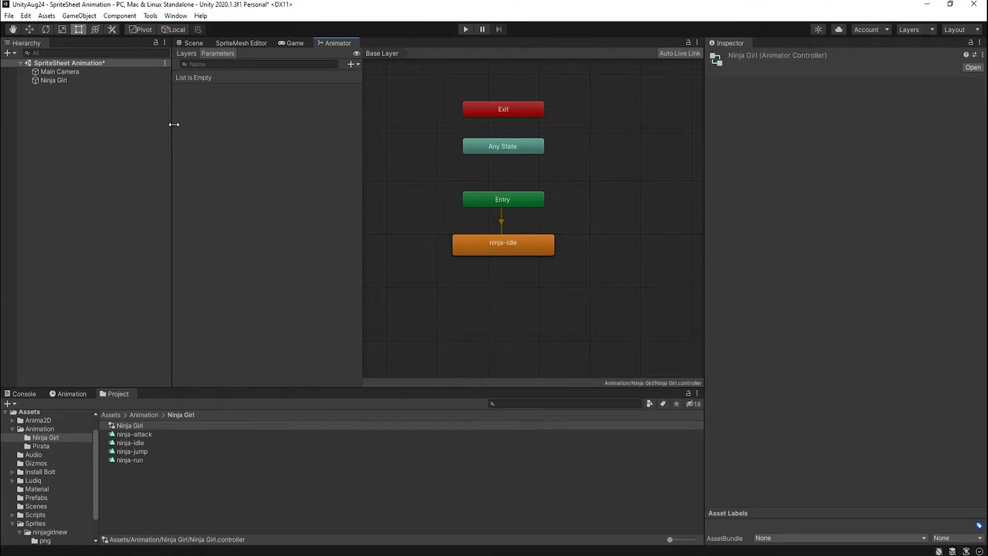
{"action": "left_click", "coordinate": [175, 15]}
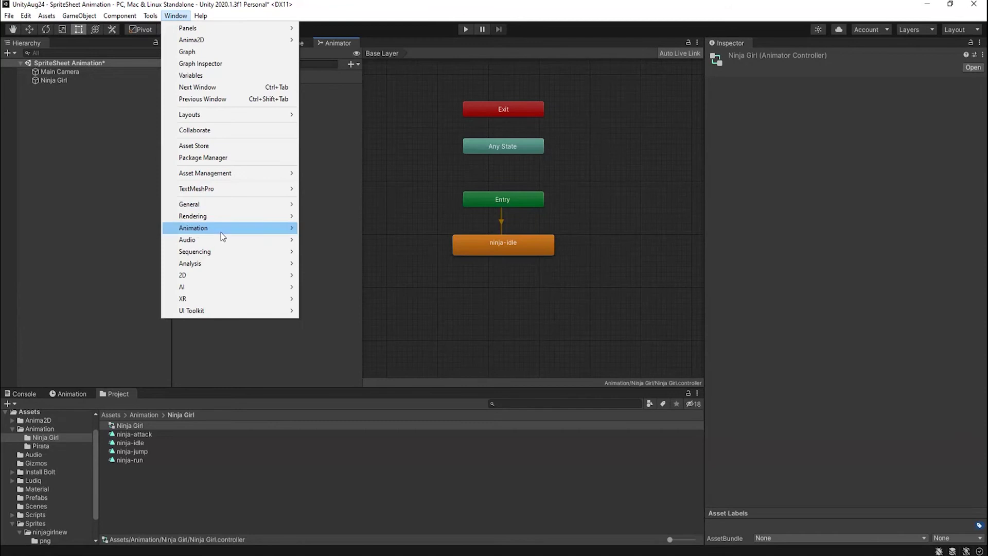
{"action": "mouse_move", "coordinate": [222, 232]}
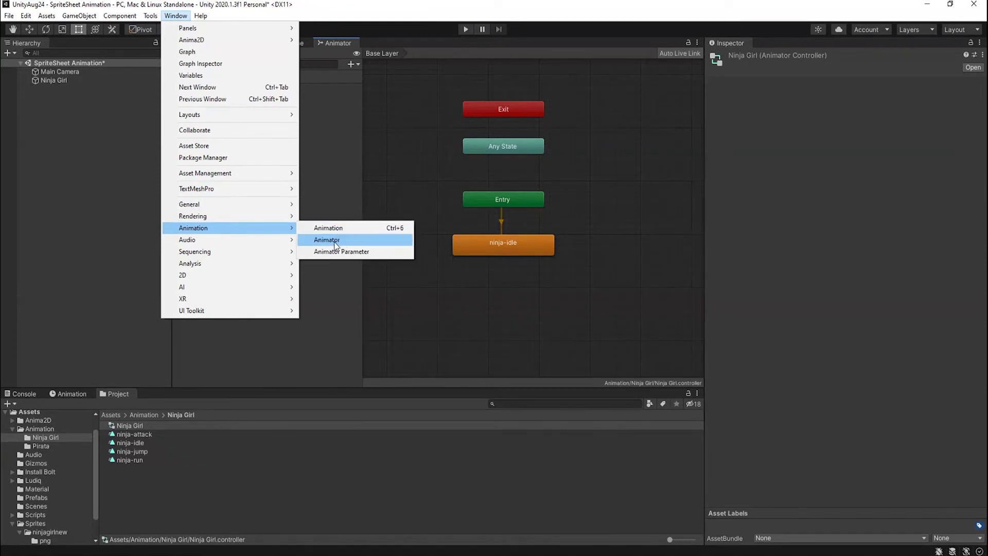
{"action": "left_click", "coordinate": [637, 185]}
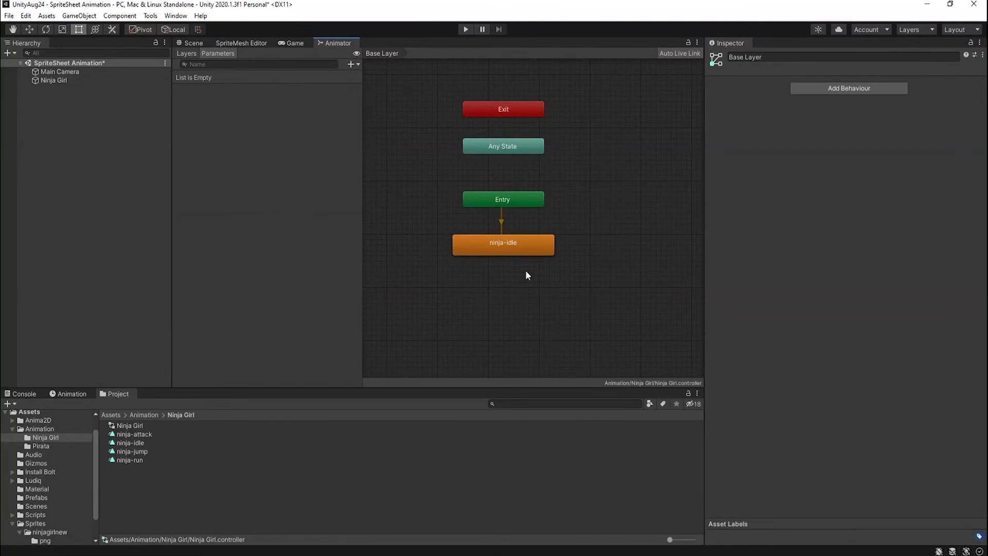
{"action": "scroll", "coordinate": [527, 287], "scroll_direction": "up", "scroll_amount": 2}
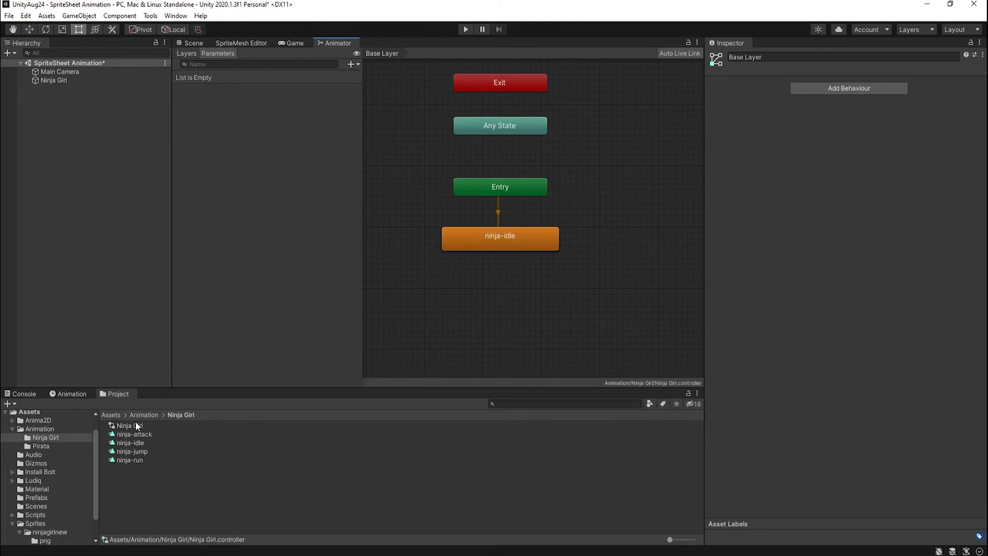
Step: Add the ninja-attack, ninja-idle, ninja-jump and ninja-run clips together as states in the Ninja Girl controller
{"action": "left_click", "coordinate": [135, 434]}
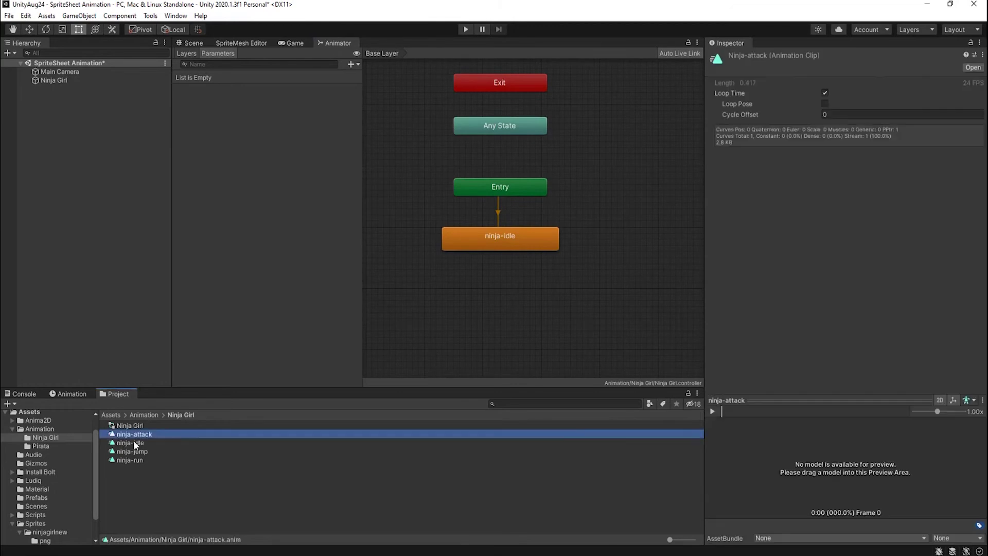
{"action": "left_click", "coordinate": [135, 460], "text": "shift"}
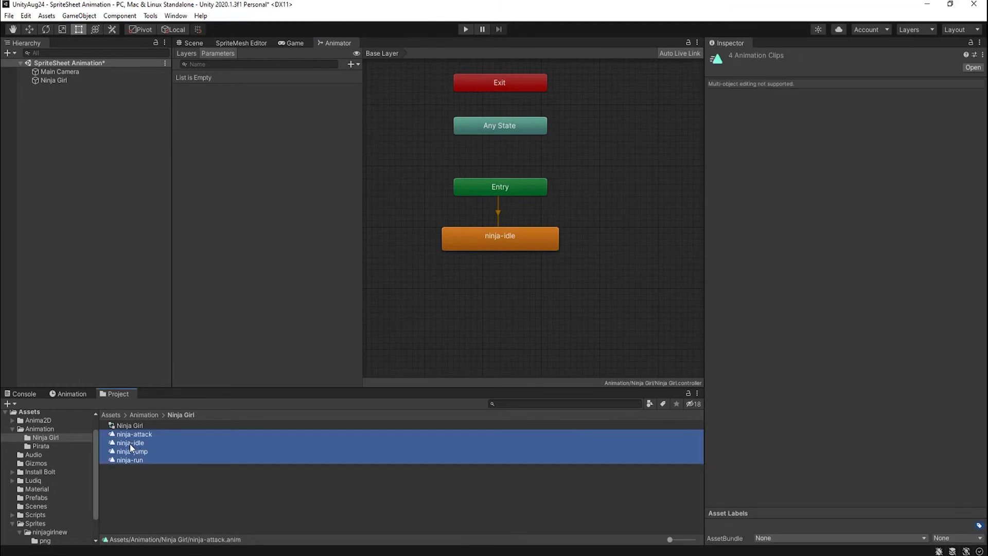
{"action": "left_click_drag", "start_coordinate": [124, 443], "coordinate": [453, 327]}
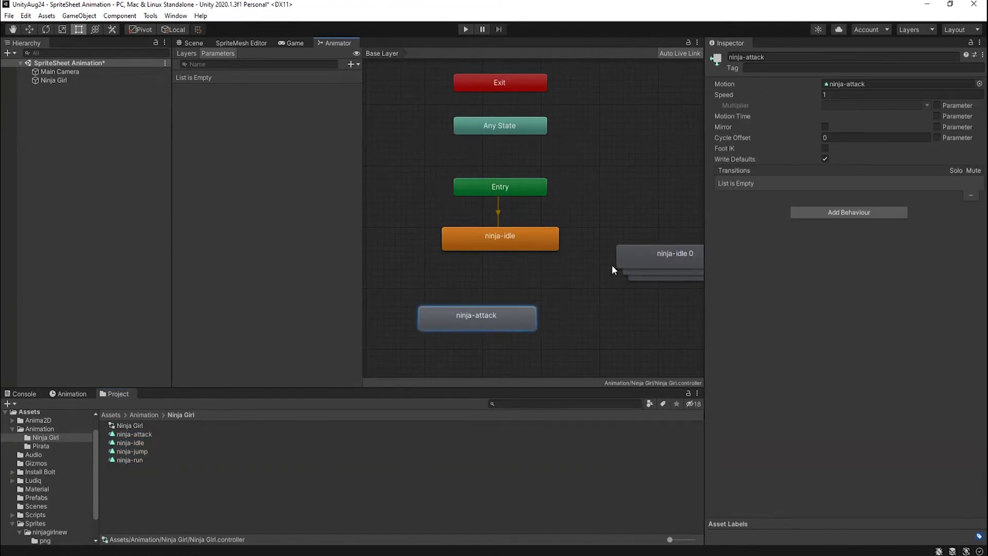
Step: Spread out the stacked states, placing ninja-jump above ninja-run beside Entry and ninja-attack above ninja-idle 0 lower down
{"action": "left_click_drag", "start_coordinate": [642, 266], "coordinate": [657, 165]}
{"action": "left_click_drag", "start_coordinate": [672, 267], "coordinate": [590, 274]}
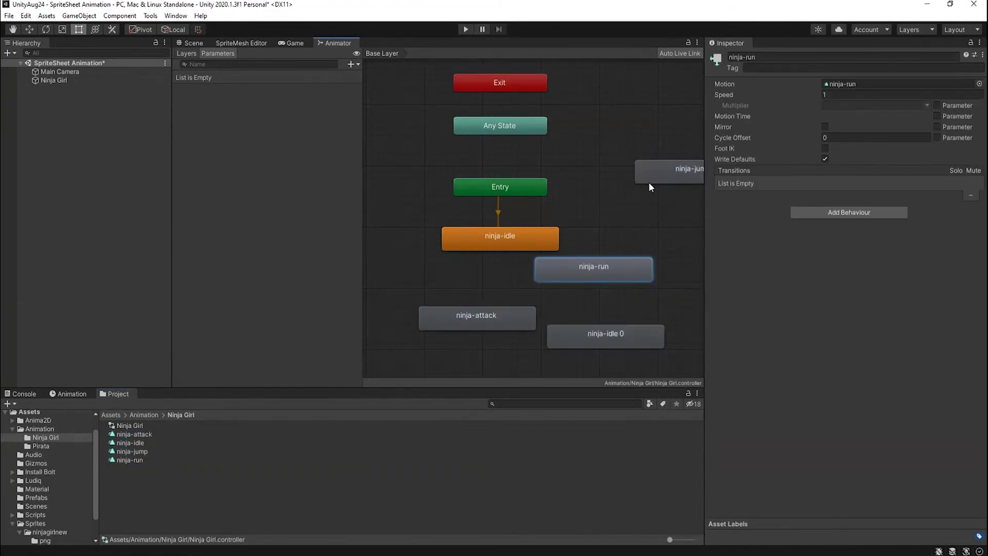
{"action": "left_click_drag", "start_coordinate": [649, 180], "coordinate": [600, 146]}
{"action": "left_click_drag", "start_coordinate": [625, 273], "coordinate": [665, 188]}
{"action": "left_click_drag", "start_coordinate": [477, 326], "coordinate": [647, 291]}
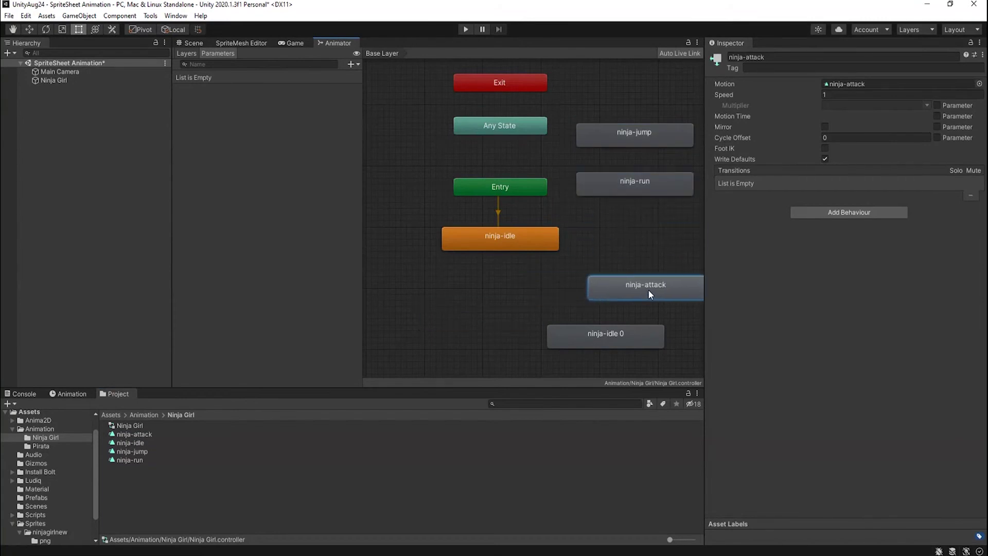
{"action": "mouse_move", "coordinate": [554, 329]}
{"action": "left_mouse_down"}
{"action": "mouse_move", "coordinate": [606, 335]}
{"action": "mouse_move", "coordinate": [568, 332]}
{"action": "left_mouse_up"}
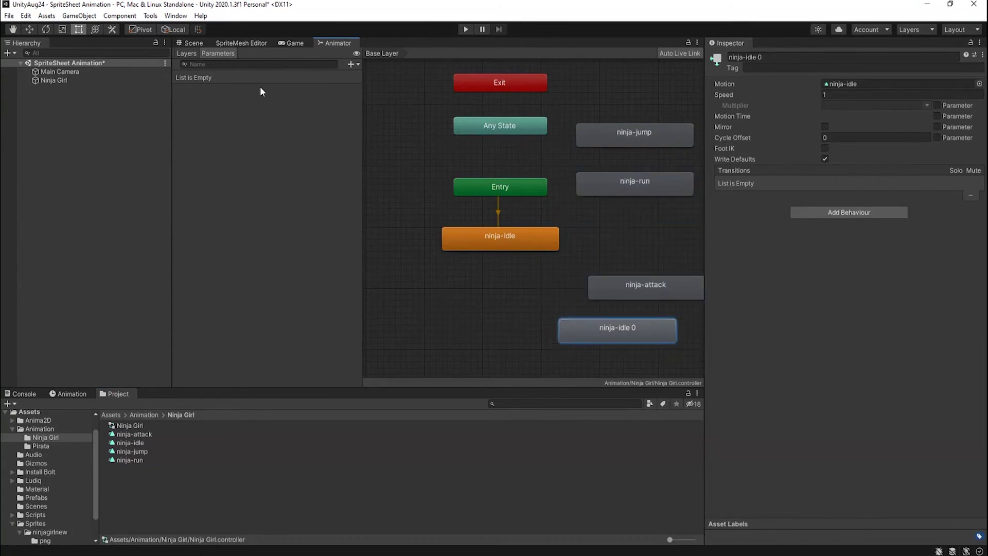
Step: Run the scene and dock the Animator view beside the Game view, widening it to show the state graph
{"action": "left_click", "coordinate": [462, 28]}
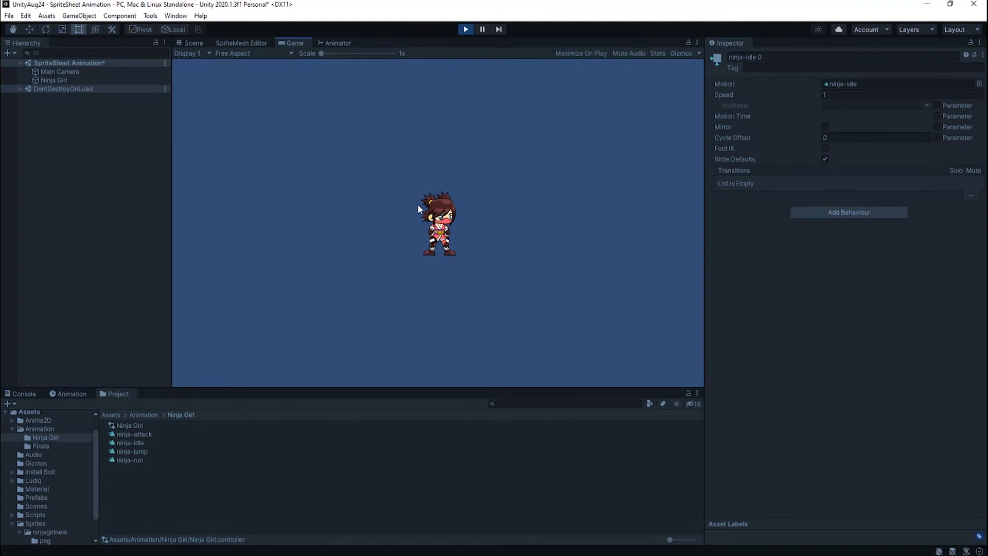
{"action": "left_click", "coordinate": [338, 43]}
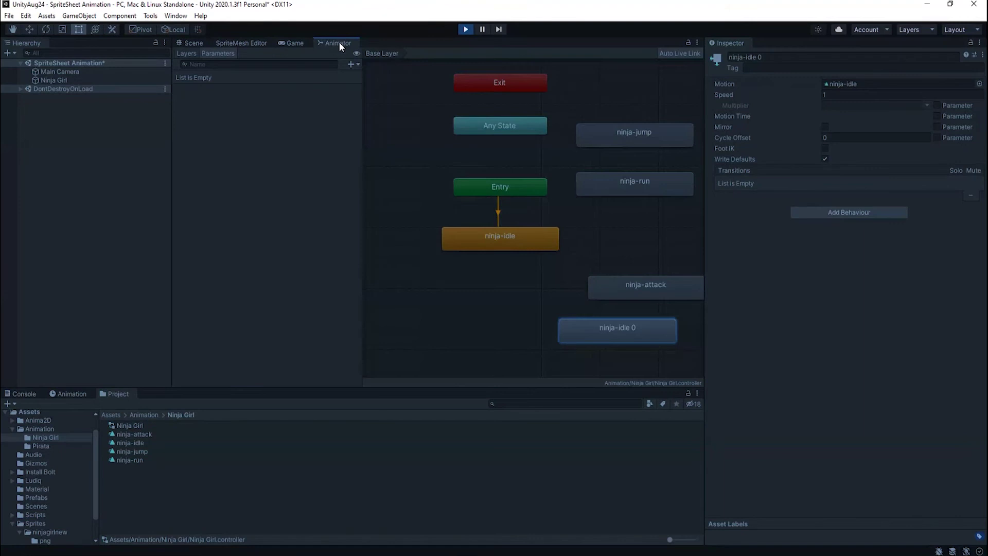
{"action": "left_click_drag", "start_coordinate": [338, 44], "coordinate": [588, 237]}
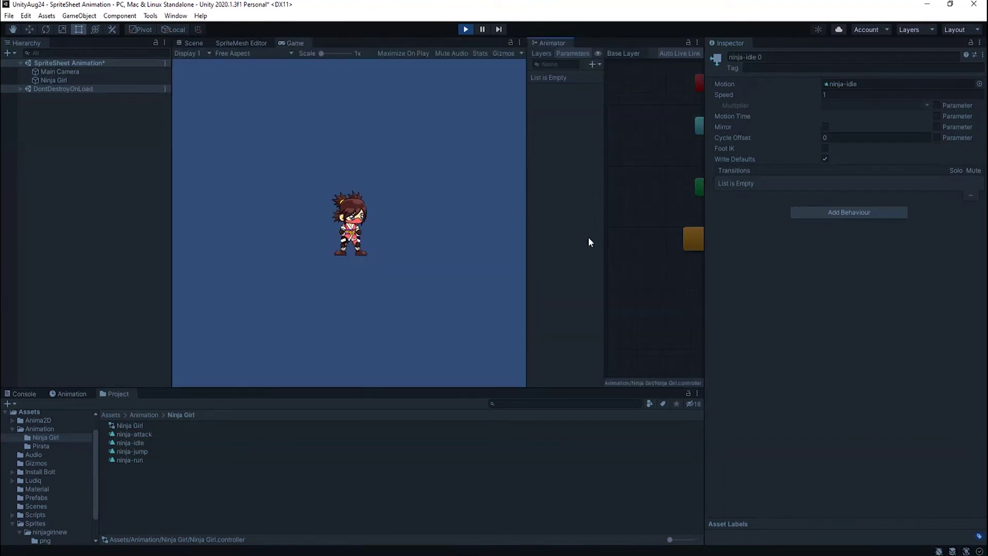
{"action": "left_click_drag", "start_coordinate": [525, 229], "coordinate": [416, 221]}
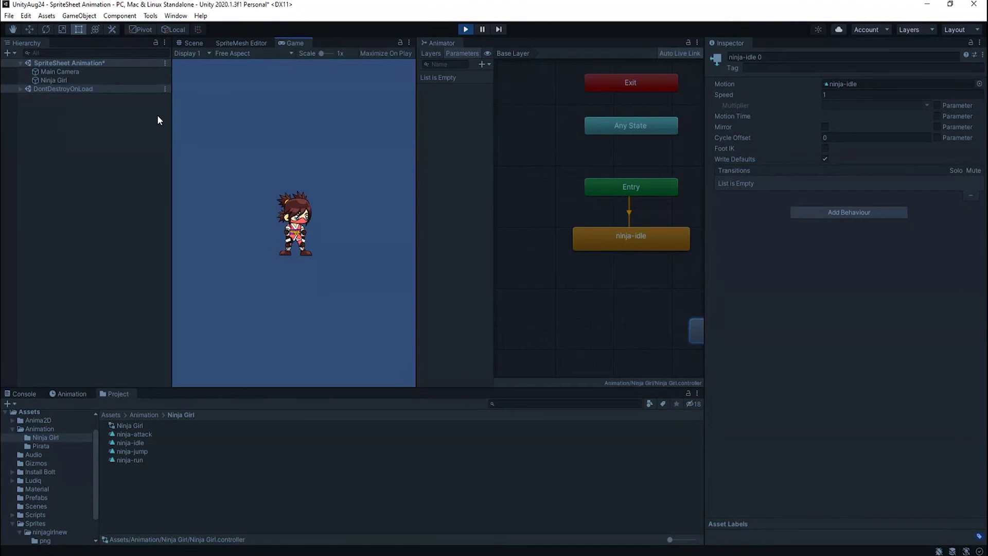
Step: Select the Ninja Girl to watch its active animator state during play, and stop the scene
{"action": "left_click", "coordinate": [58, 80]}
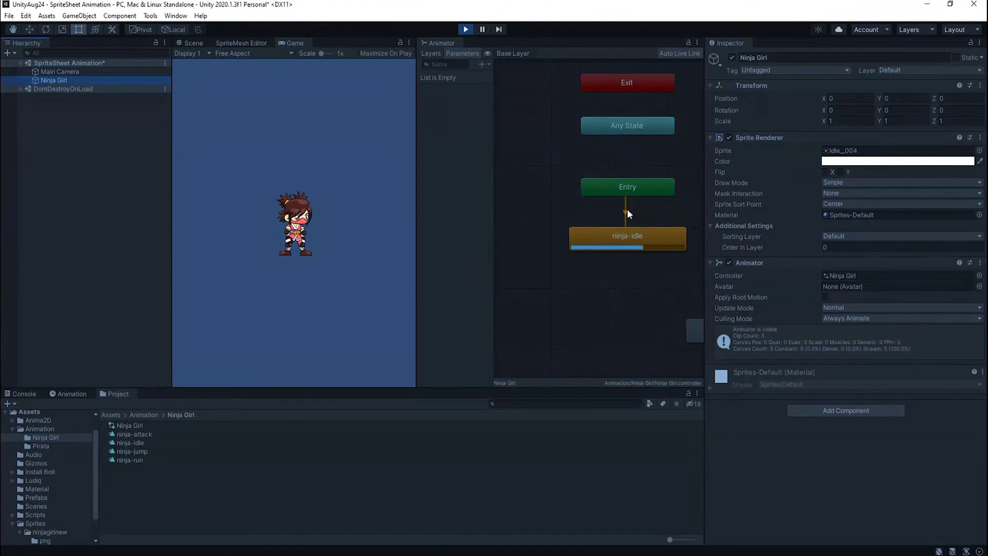
{"action": "middle_click_drag", "start_coordinate": [581, 198], "coordinate": [546, 207]}
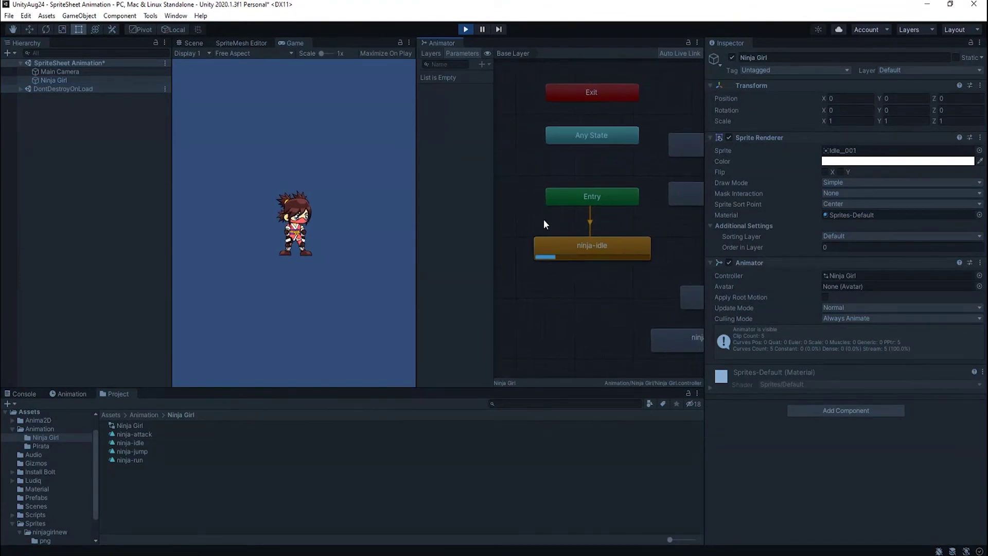
{"action": "left_click", "coordinate": [465, 30]}
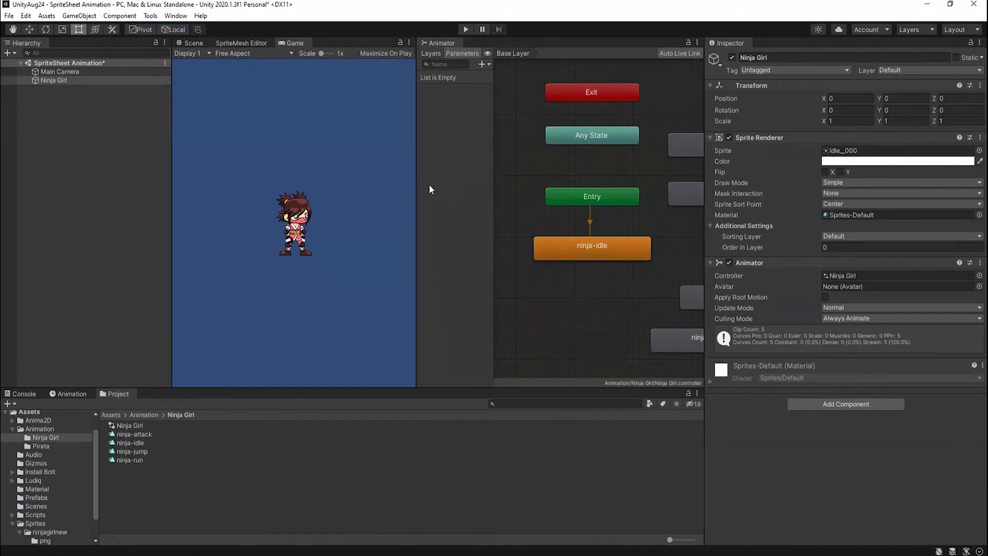
Step: Widen the Animator view, move ninja-jump beside Exit and ninja-run below ninja-idle, and delete the duplicate ninja-idle 0 state
{"action": "left_click_drag", "start_coordinate": [415, 200], "coordinate": [296, 200]}
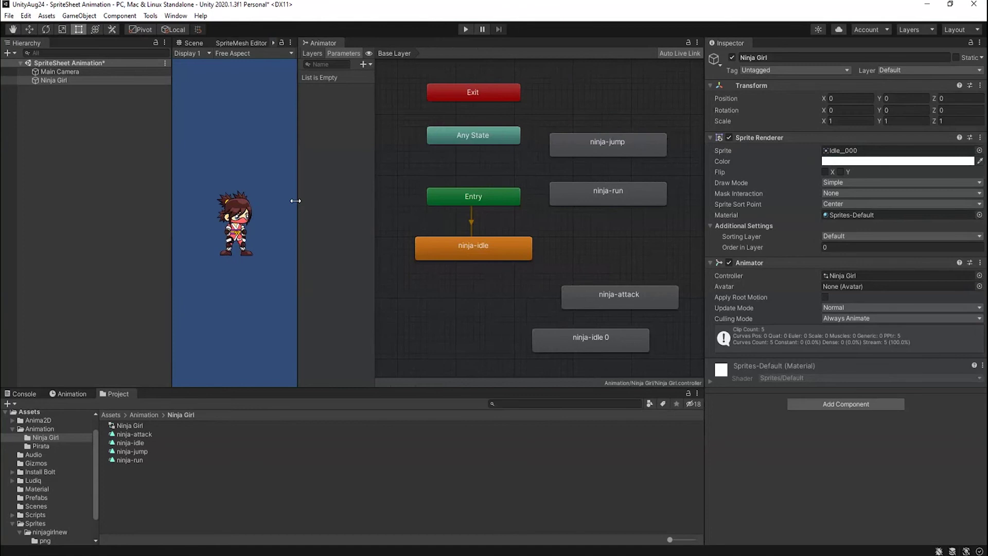
{"action": "left_click_drag", "start_coordinate": [608, 144], "coordinate": [607, 107]}
{"action": "left_click_drag", "start_coordinate": [596, 194], "coordinate": [472, 319]}
{"action": "left_click", "coordinate": [579, 341]}
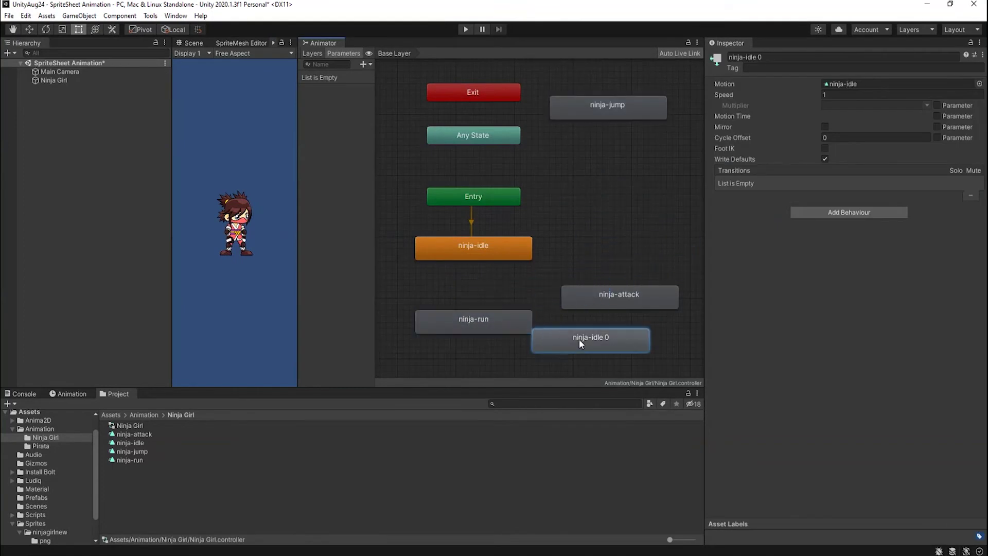
{"action": "key", "text": "Delete"}
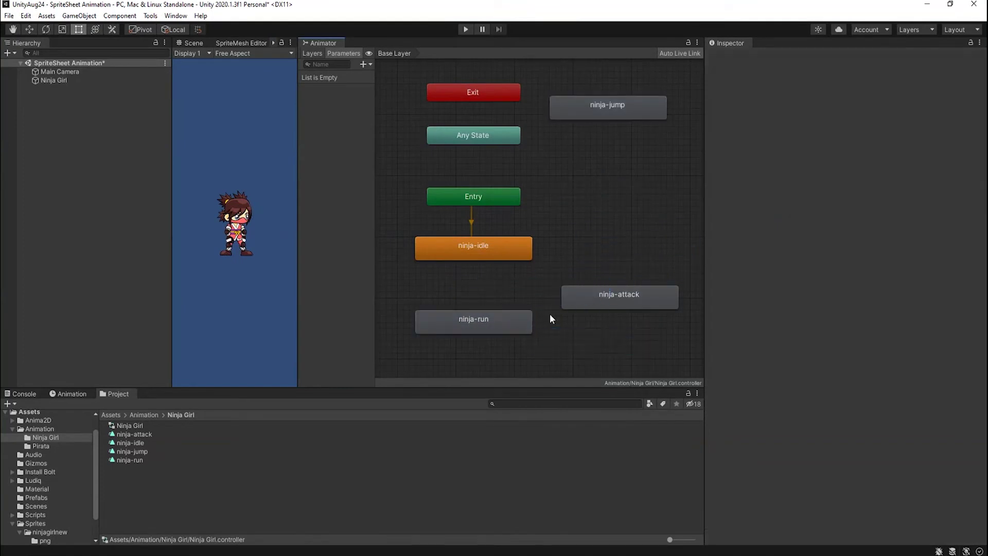
Step: Rearrange the state graph, placing ninja-run beside ninja-idle, ninja-jump below ninja-run, and ninja-attack lower down beneath ninja-idle
{"action": "left_click_drag", "start_coordinate": [591, 307], "coordinate": [431, 367]}
{"action": "left_click_drag", "start_coordinate": [467, 322], "coordinate": [455, 340]}
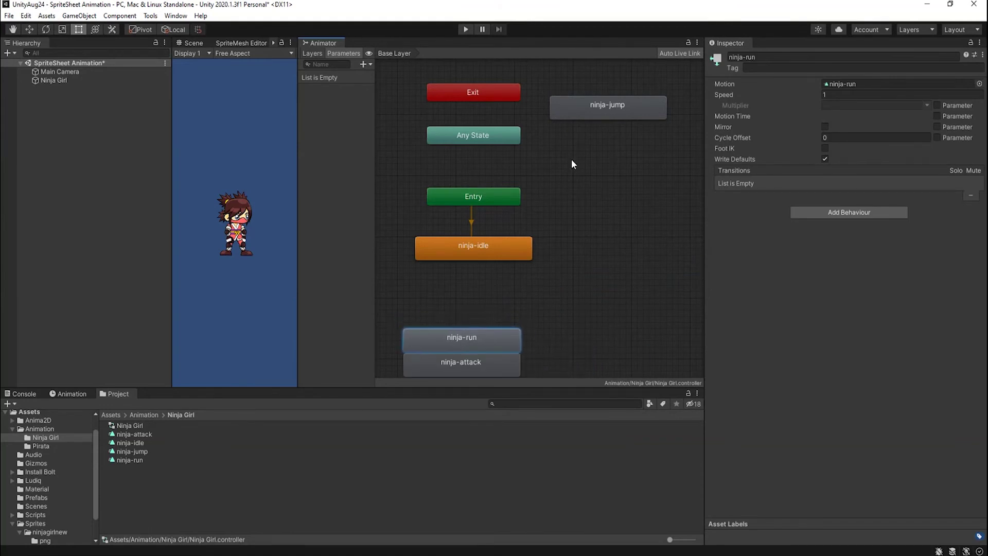
{"action": "left_click_drag", "start_coordinate": [613, 112], "coordinate": [619, 149]}
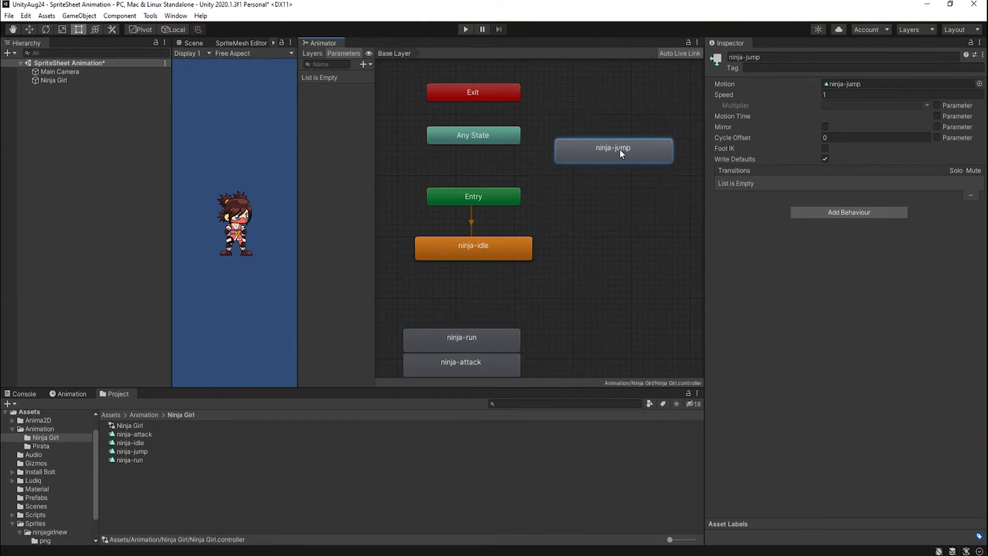
{"action": "left_click_drag", "start_coordinate": [481, 341], "coordinate": [627, 250]}
{"action": "left_click_drag", "start_coordinate": [622, 147], "coordinate": [618, 282]}
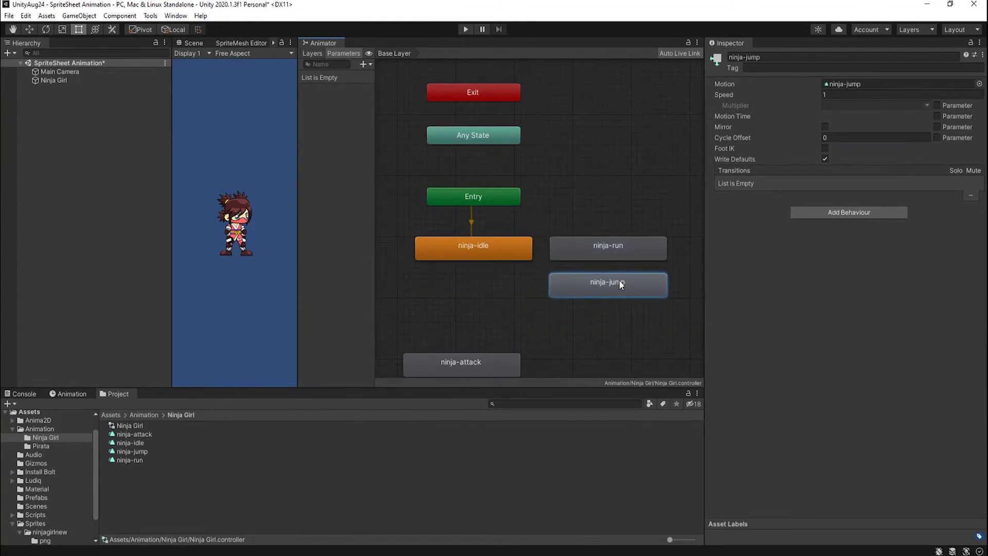
{"action": "left_click_drag", "start_coordinate": [599, 245], "coordinate": [611, 245]}
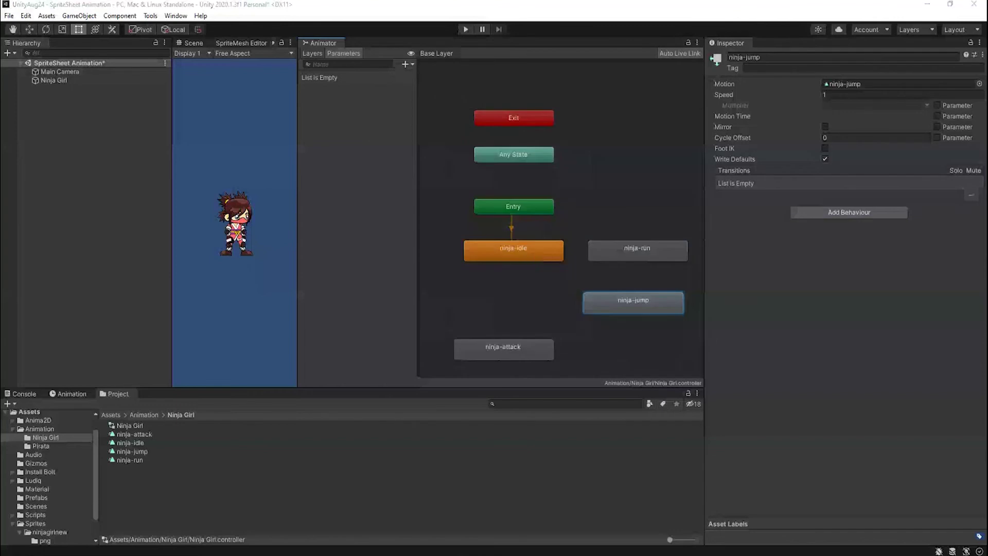
Step: Make ninja-jump the layer's default state, test it by running and stopping the scene, and move the state closer to ninja-idle
{"action": "left_click", "coordinate": [636, 302]}
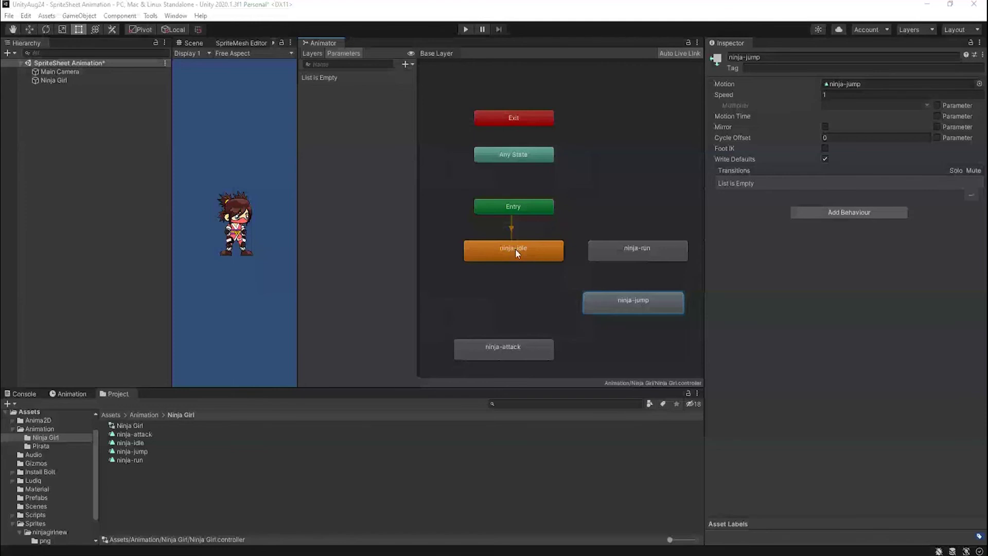
{"action": "key", "text": "ctrl+p"}
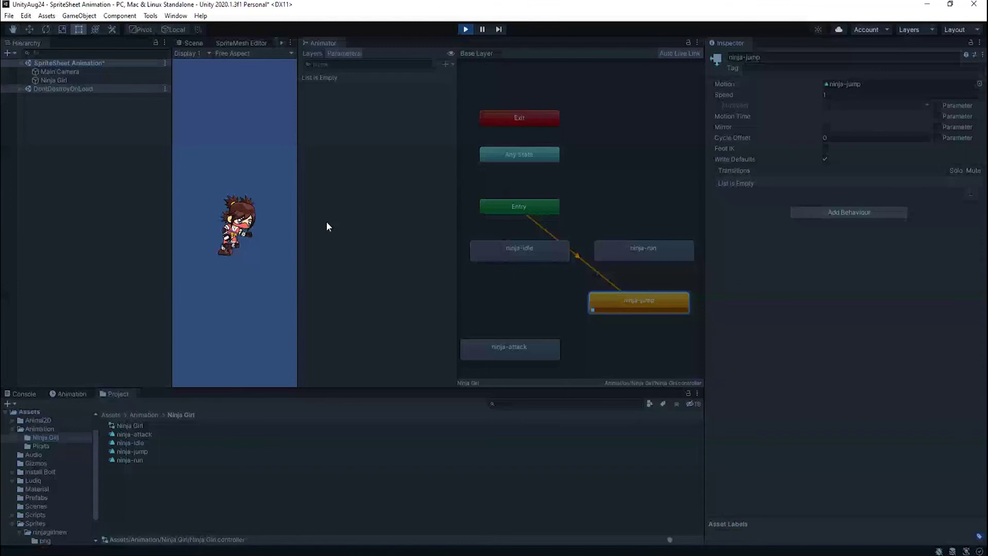
{"action": "key", "text": "ctrl+p"}
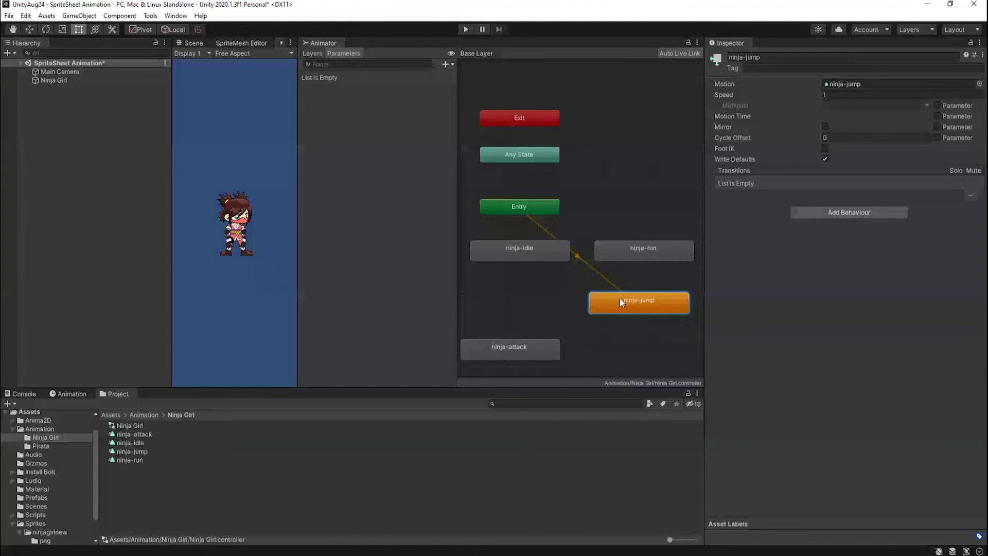
{"action": "left_click_drag", "start_coordinate": [620, 301], "coordinate": [586, 291]}
Step: Run the scene, try speeds of 2 and 3 on the ninja-idle state, and stop the scene
{"action": "left_click", "coordinate": [535, 252]}
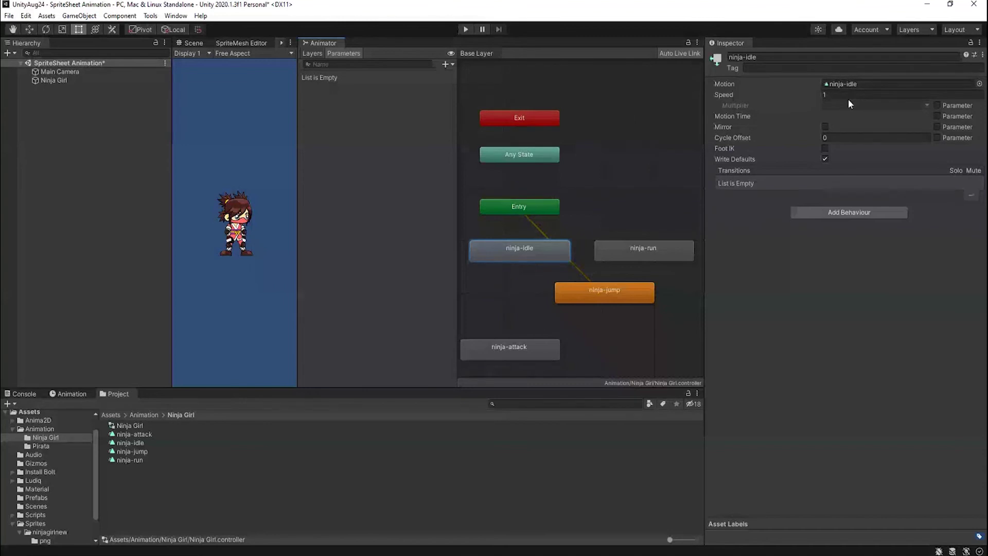
{"action": "left_click", "coordinate": [469, 31]}
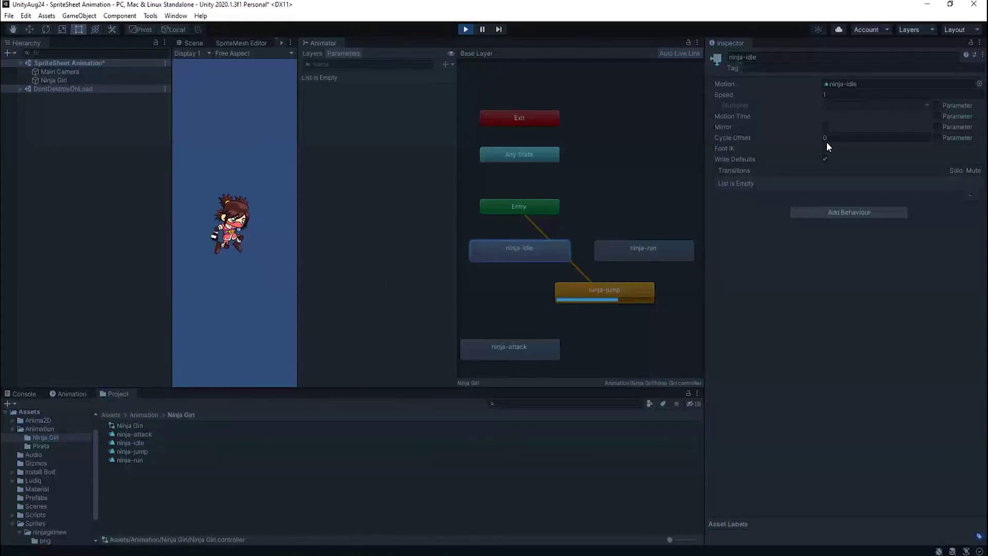
{"action": "left_click", "coordinate": [826, 95]}
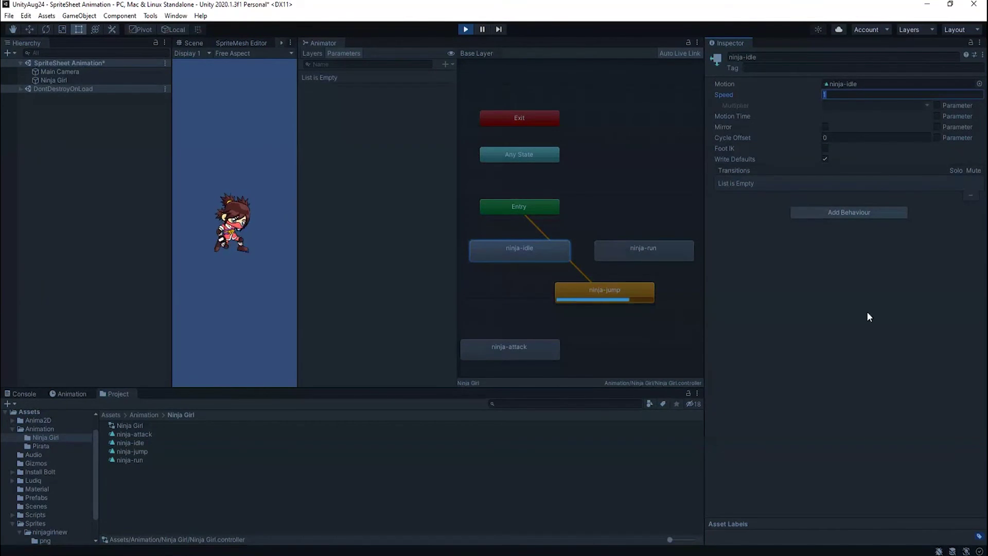
{"action": "type", "text": "2"}
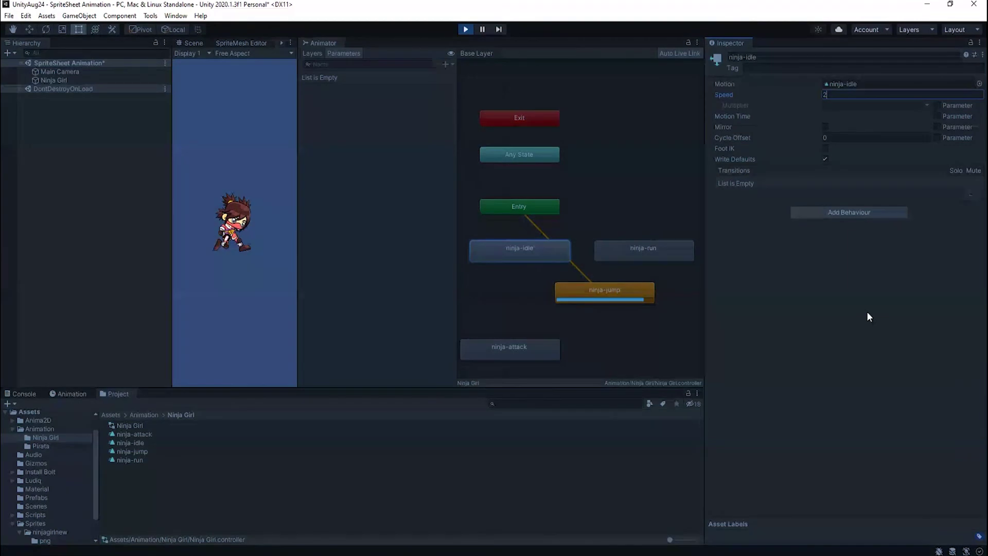
{"action": "key", "text": "Return"}
{"action": "type", "text": "3"}
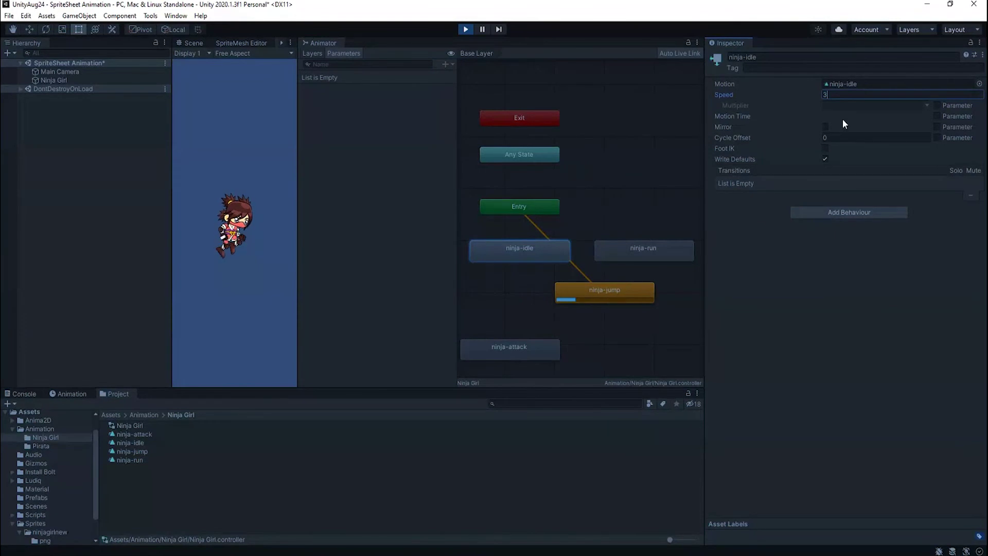
{"action": "left_click", "coordinate": [466, 30]}
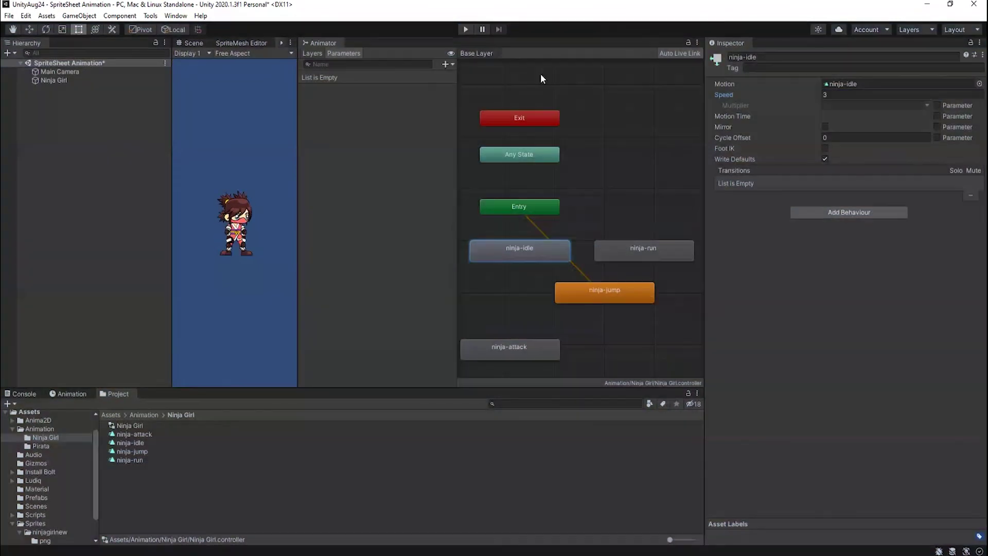
Step: Set ninja-idle's speed to 1 and make it the layer's default state
{"action": "left_click", "coordinate": [839, 95]}
{"action": "type", "text": "1"}
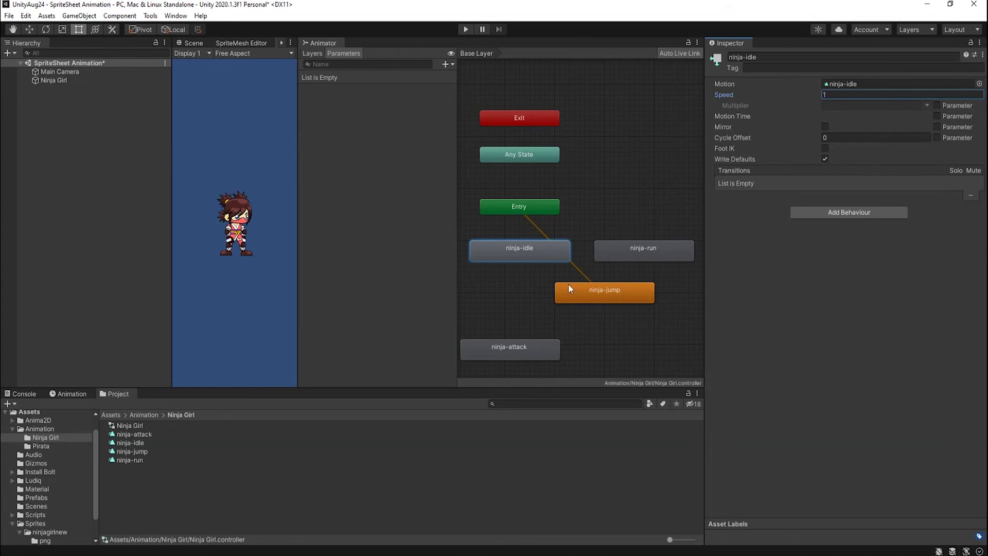
{"action": "right_click", "coordinate": [525, 249]}
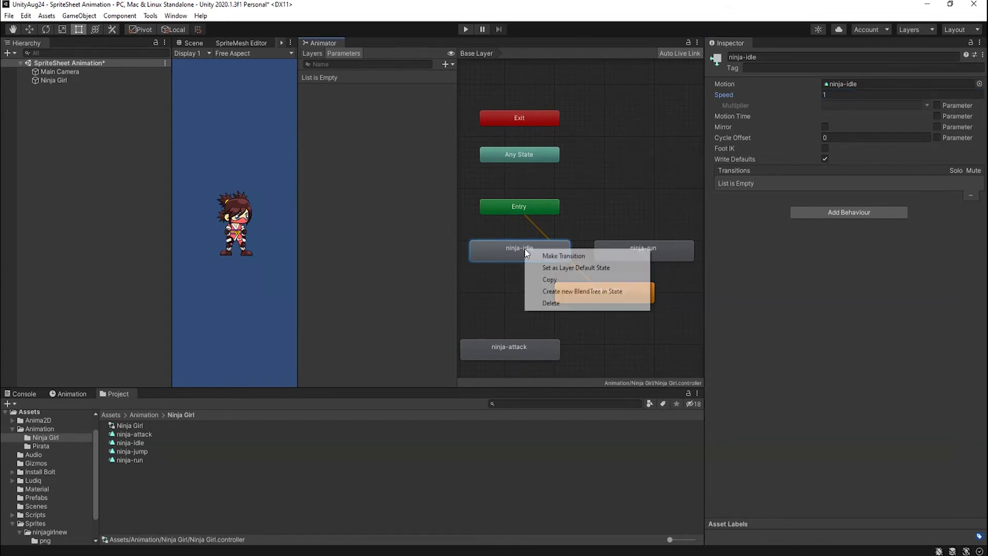
{"action": "left_click", "coordinate": [568, 271]}
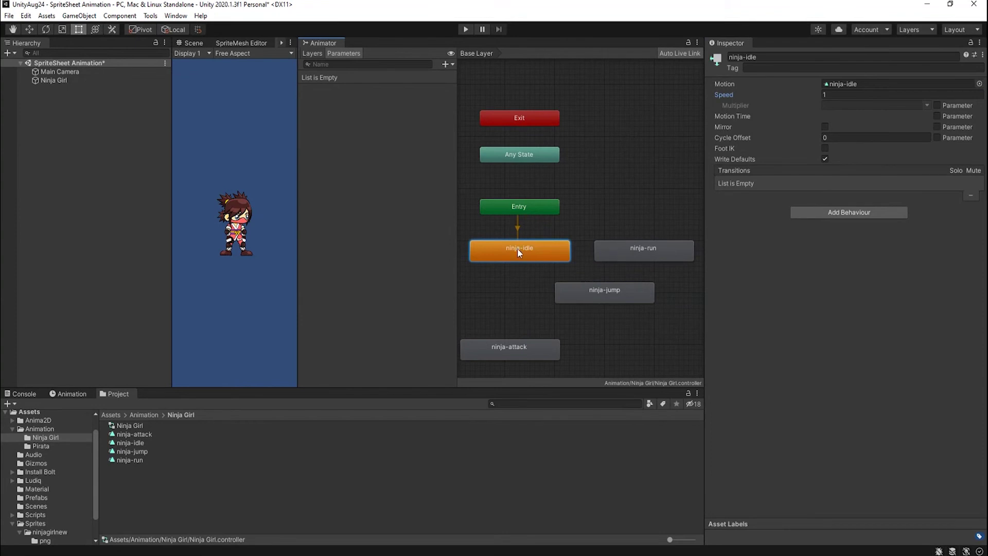
Step: Create transitions in both directions between ninja-idle and ninja-run, spacing ninja-run slightly farther from ninja-idle
{"action": "right_click", "coordinate": [552, 255]}
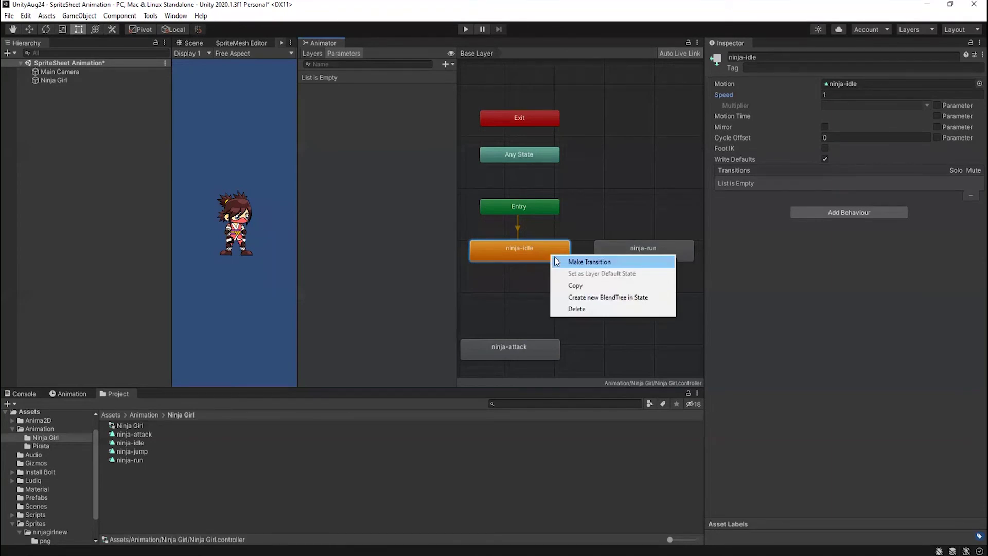
{"action": "left_click", "coordinate": [556, 261]}
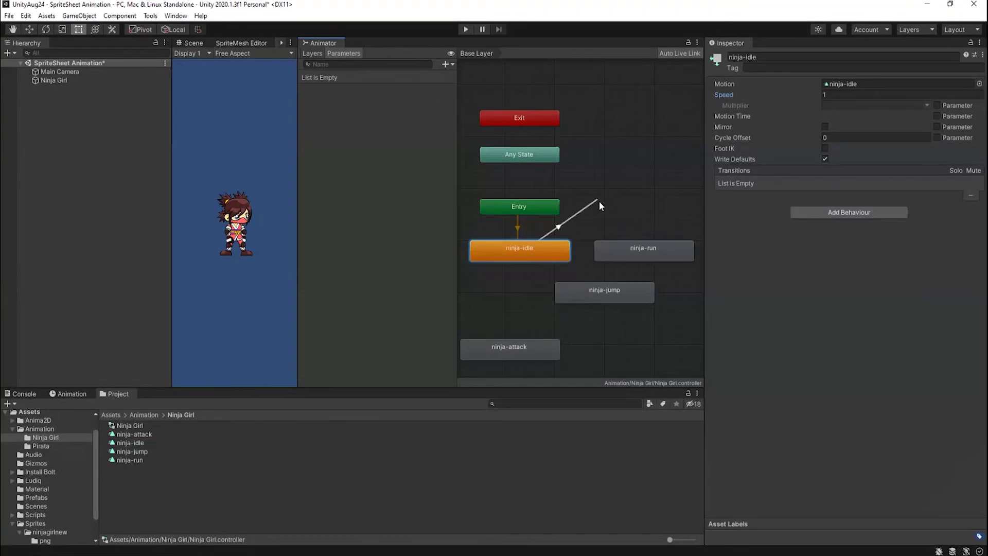
{"action": "left_click", "coordinate": [599, 249]}
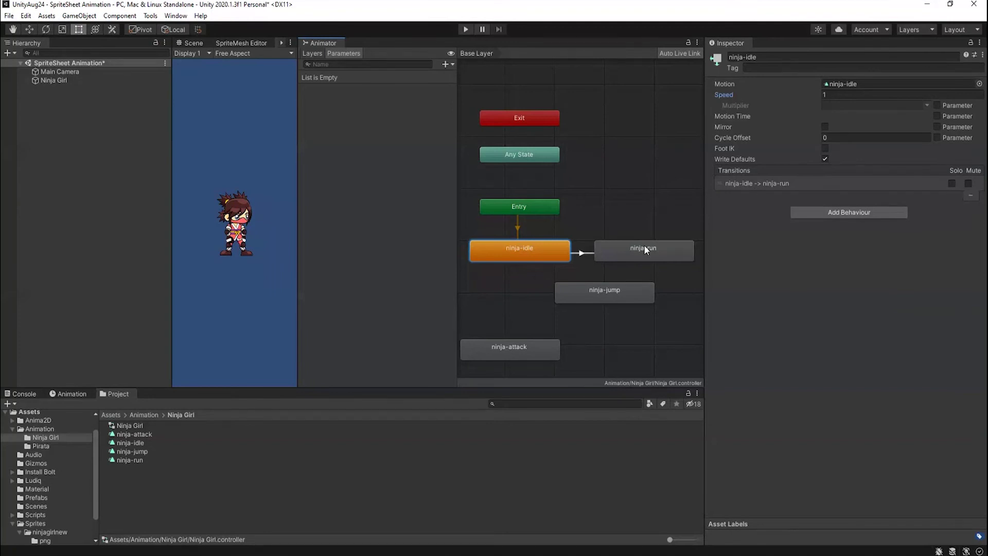
{"action": "left_click_drag", "start_coordinate": [643, 246], "coordinate": [656, 248]}
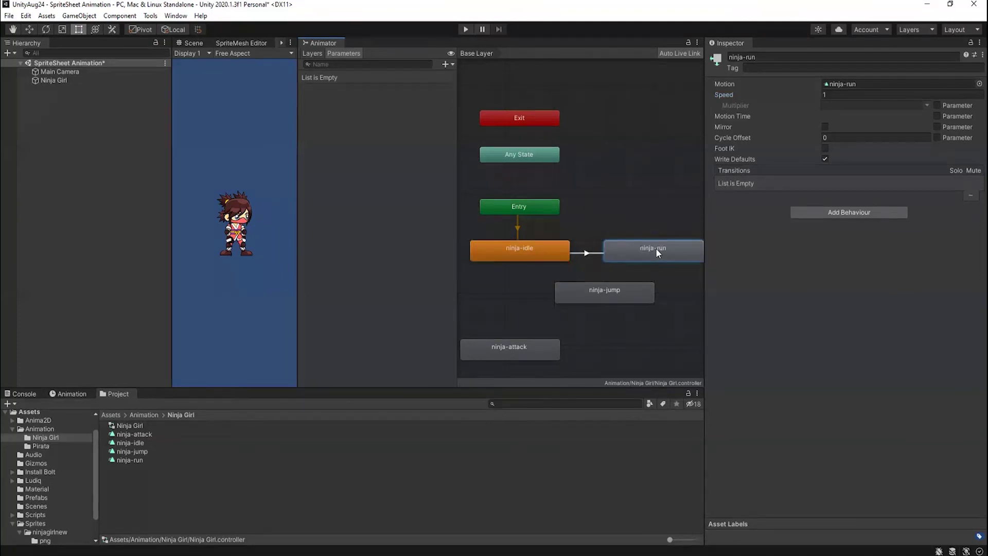
{"action": "right_click", "coordinate": [627, 245]}
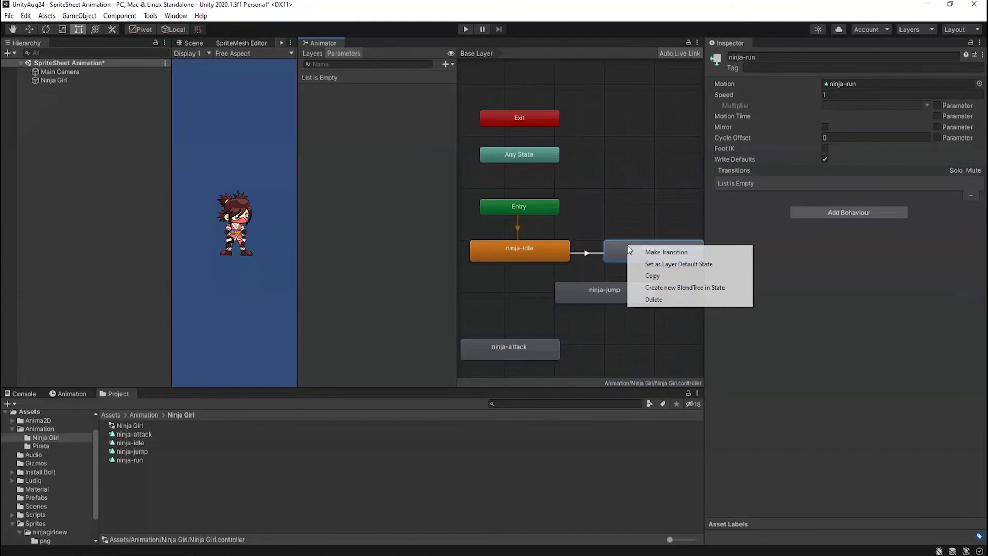
{"action": "left_click", "coordinate": [662, 252]}
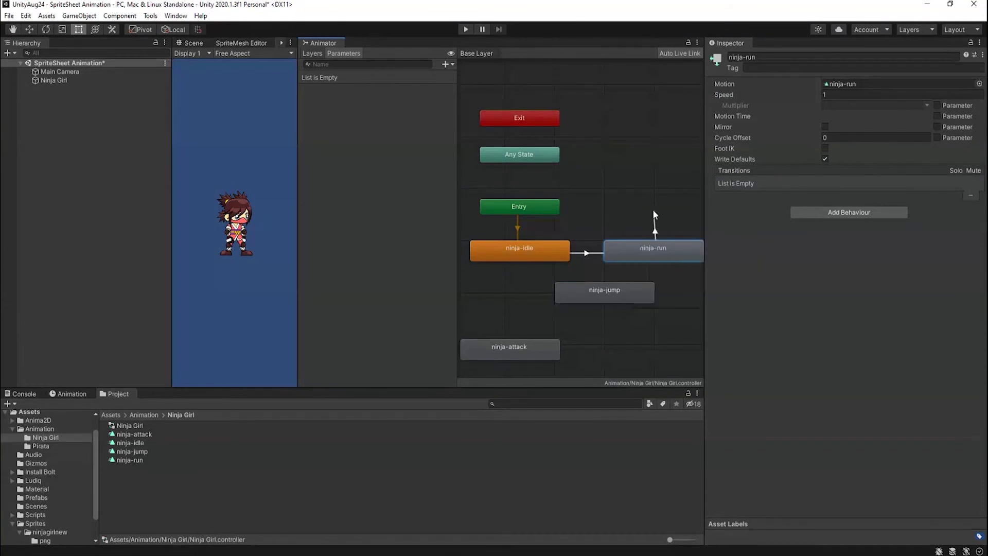
{"action": "left_click", "coordinate": [538, 247]}
Step: Move ninja-jump slightly lower and create transitions in both directions between ninja-run and ninja-jump
{"action": "left_click_drag", "start_coordinate": [635, 291], "coordinate": [624, 303]}
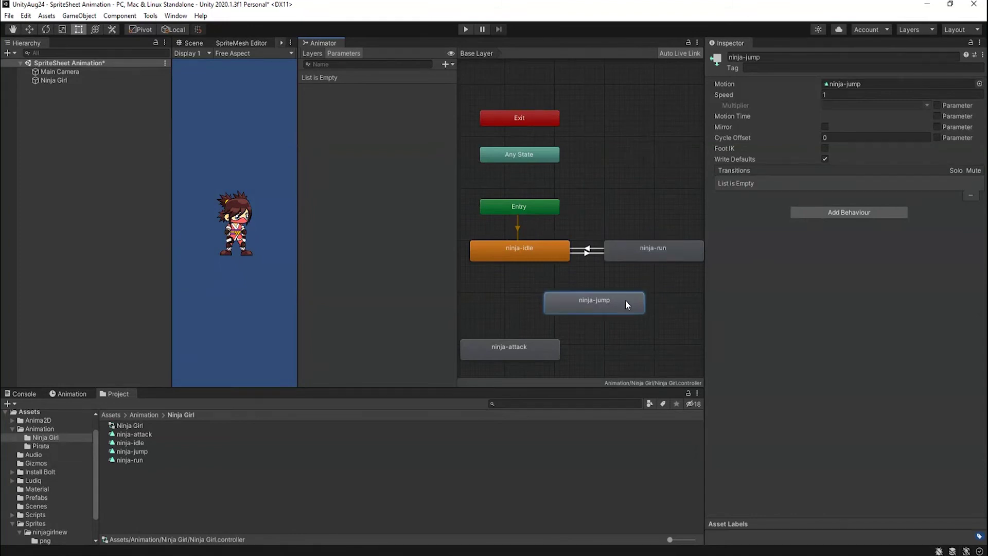
{"action": "right_click", "coordinate": [646, 252]}
{"action": "left_click", "coordinate": [651, 258]}
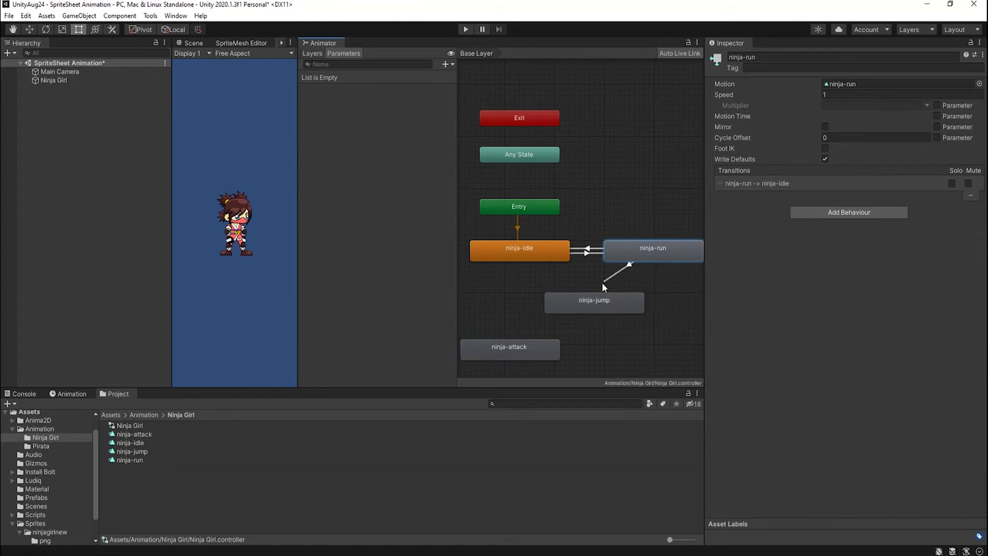
{"action": "left_click", "coordinate": [582, 307]}
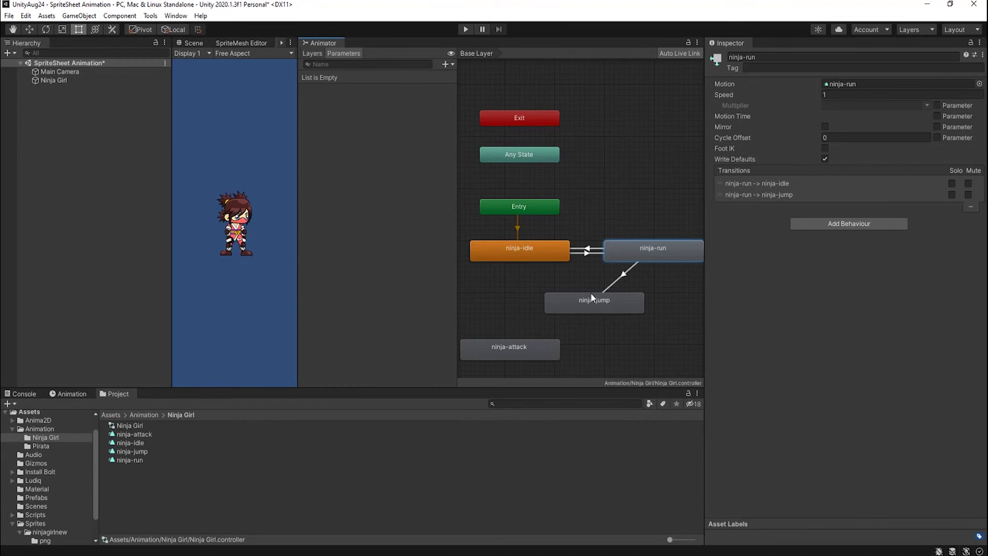
{"action": "right_click", "coordinate": [624, 300]}
{"action": "left_click", "coordinate": [650, 308]}
{"action": "left_click", "coordinate": [665, 246]}
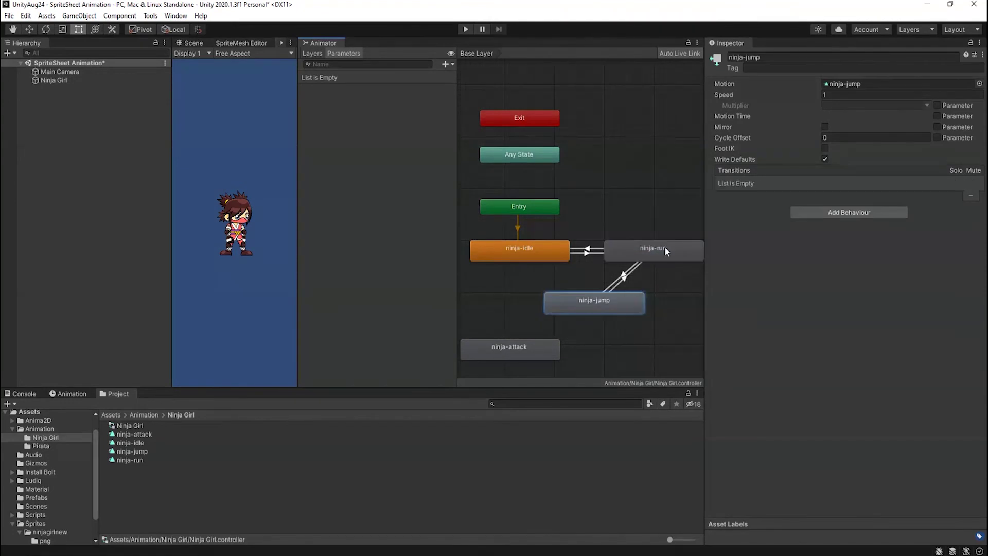
{"action": "left_click", "coordinate": [665, 249]}
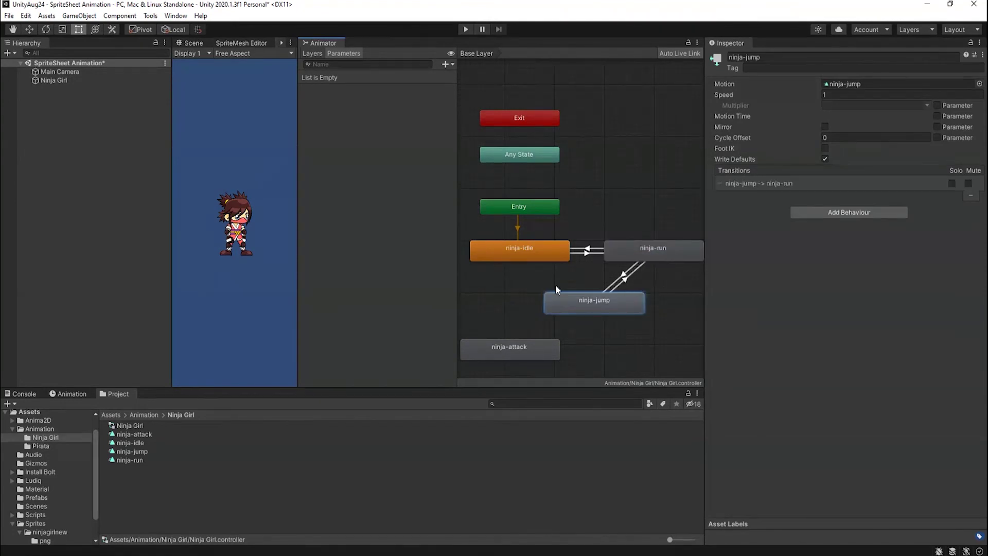
Step: Create transitions in both directions between ninja-idle and ninja-jump
{"action": "right_click", "coordinate": [522, 252]}
{"action": "left_click", "coordinate": [549, 258]}
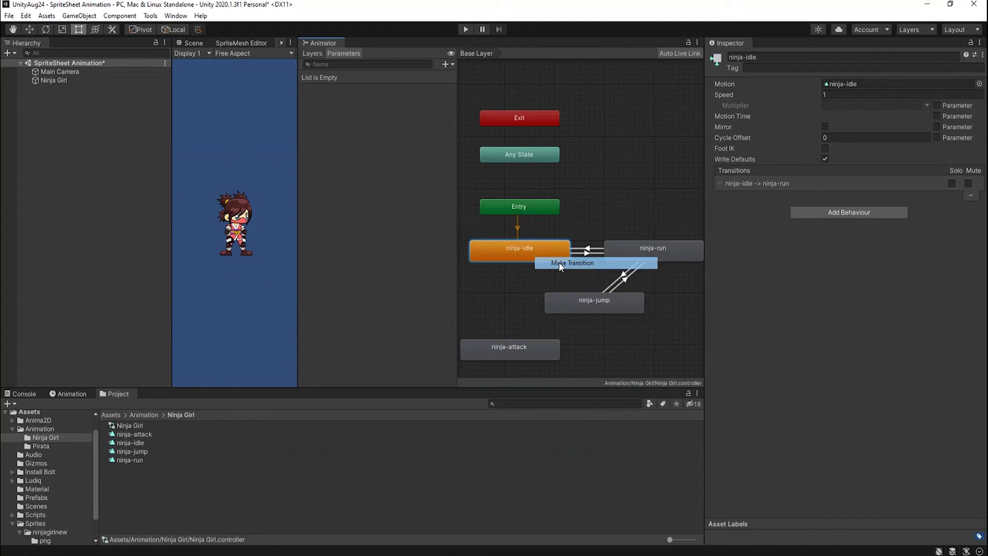
{"action": "left_click", "coordinate": [569, 298]}
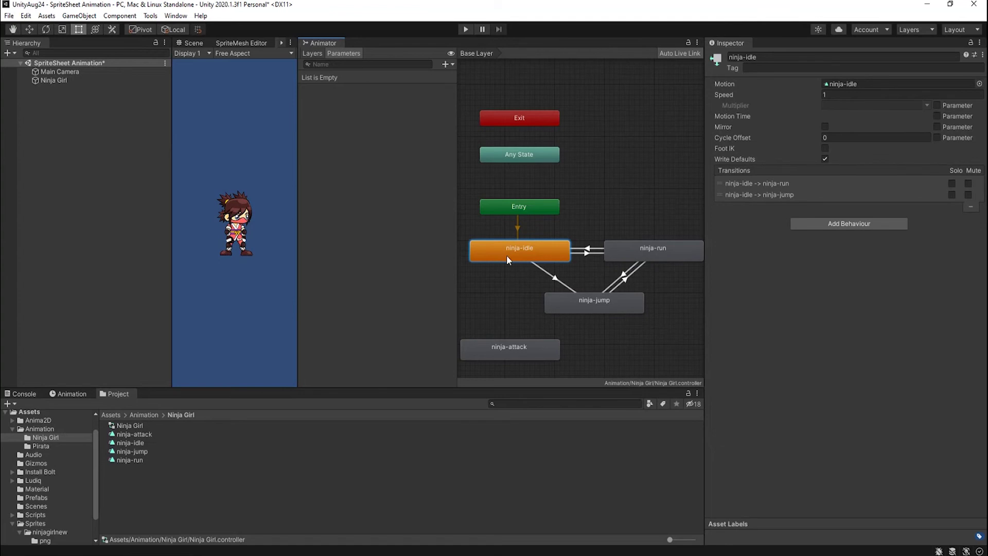
{"action": "right_click", "coordinate": [564, 297]}
{"action": "left_click", "coordinate": [598, 303]}
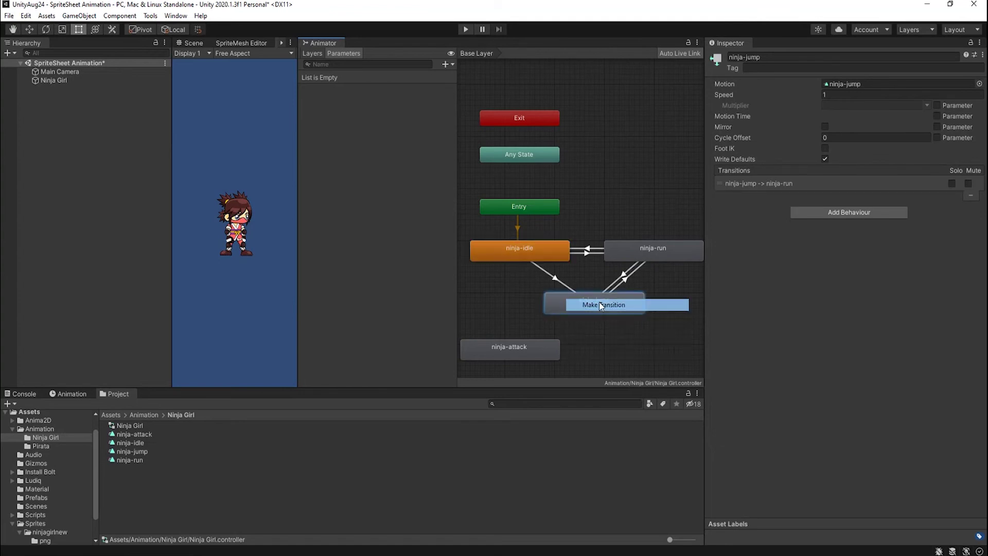
{"action": "left_click", "coordinate": [495, 249]}
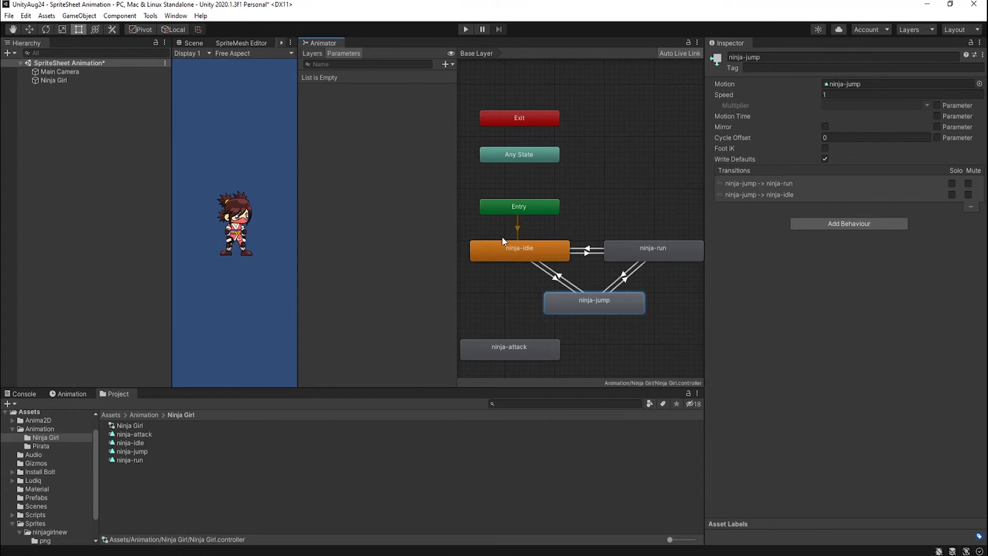
Step: Widen the graph area, run the scene to watch the states play through the new transitions, and stop it
{"action": "left_click_drag", "start_coordinate": [456, 238], "coordinate": [426, 235]}
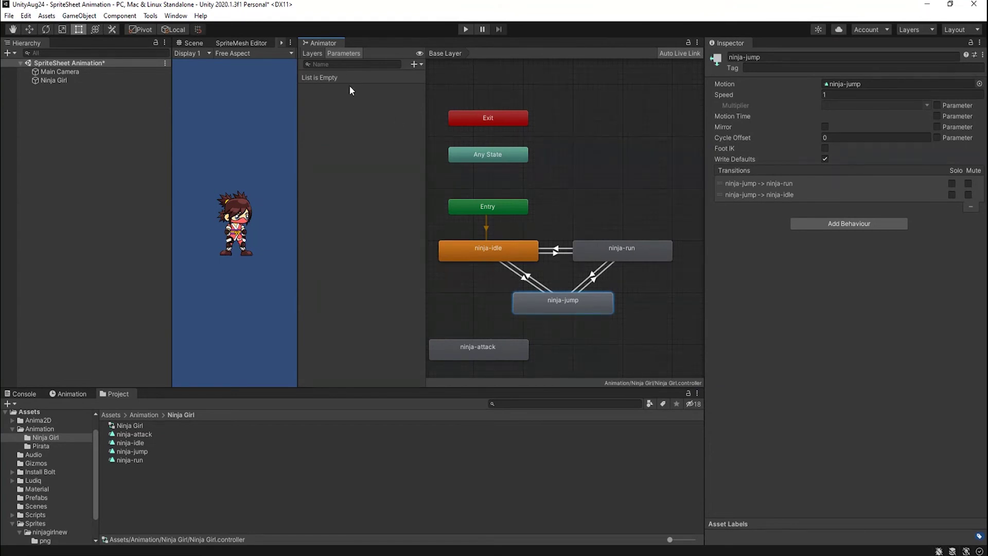
{"action": "left_click", "coordinate": [464, 29]}
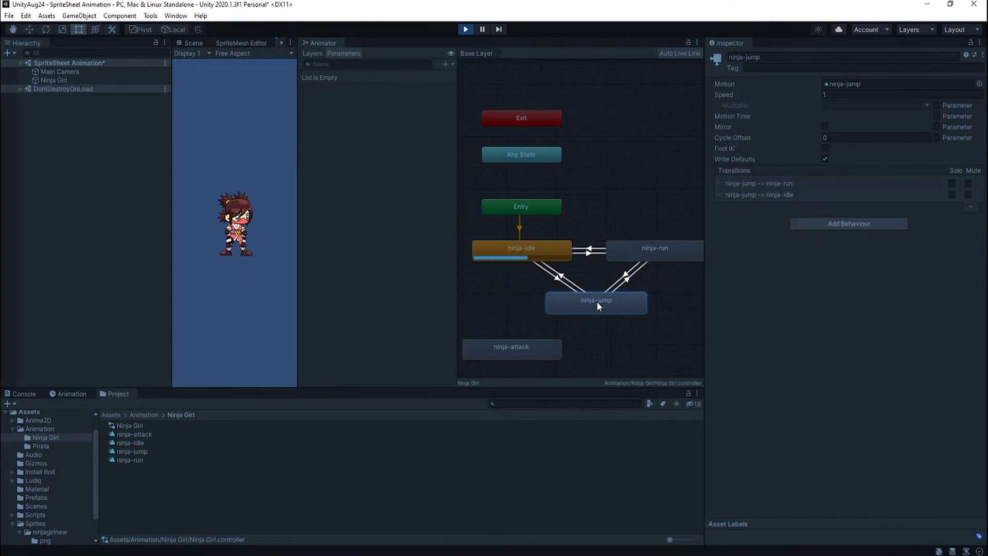
{"action": "left_click", "coordinate": [466, 30]}
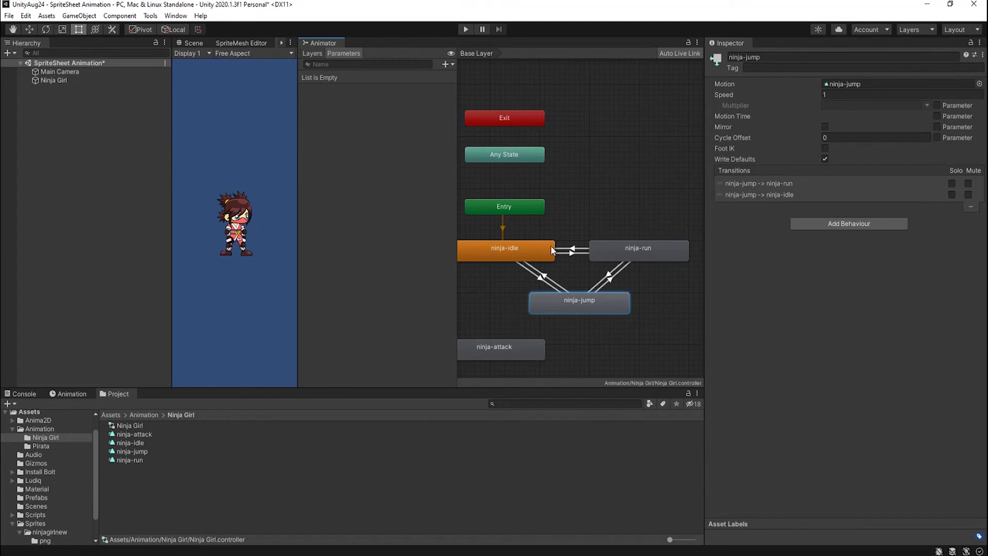
Step: Add a Bool parameter named run to the animator controller and widen the graph area slightly
{"action": "left_click", "coordinate": [452, 65]}
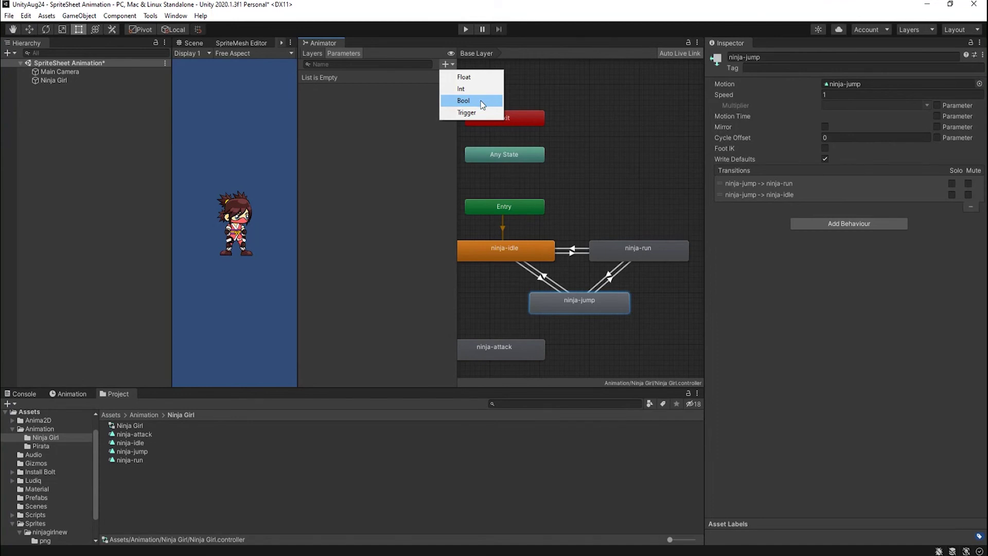
{"action": "left_click", "coordinate": [482, 102]}
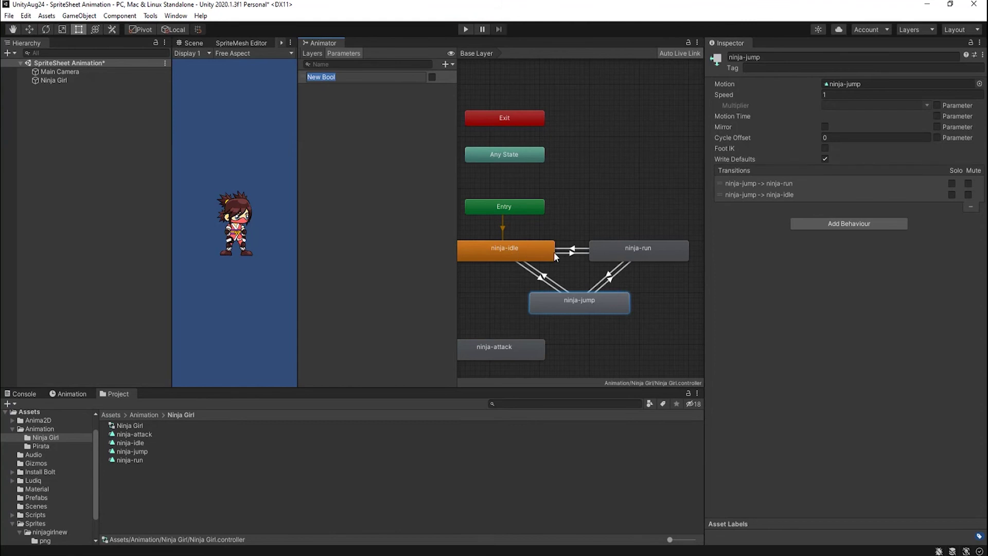
{"action": "type", "text": "run"}
{"action": "key", "text": "Return"}
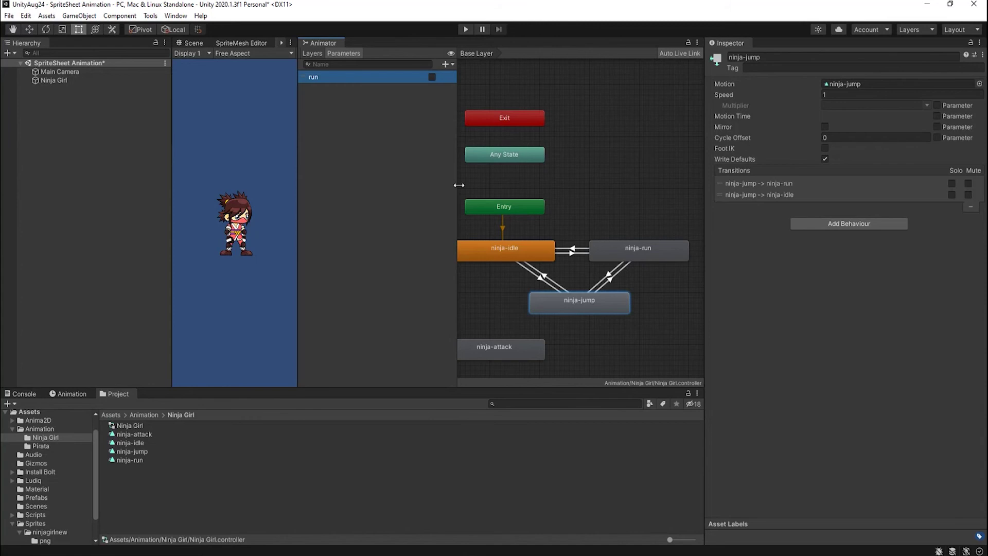
{"action": "mouse_move", "coordinate": [459, 184]}
{"action": "left_mouse_down"}
{"action": "mouse_move", "coordinate": [442, 188]}
{"action": "mouse_move", "coordinate": [451, 190]}
{"action": "left_mouse_up"}
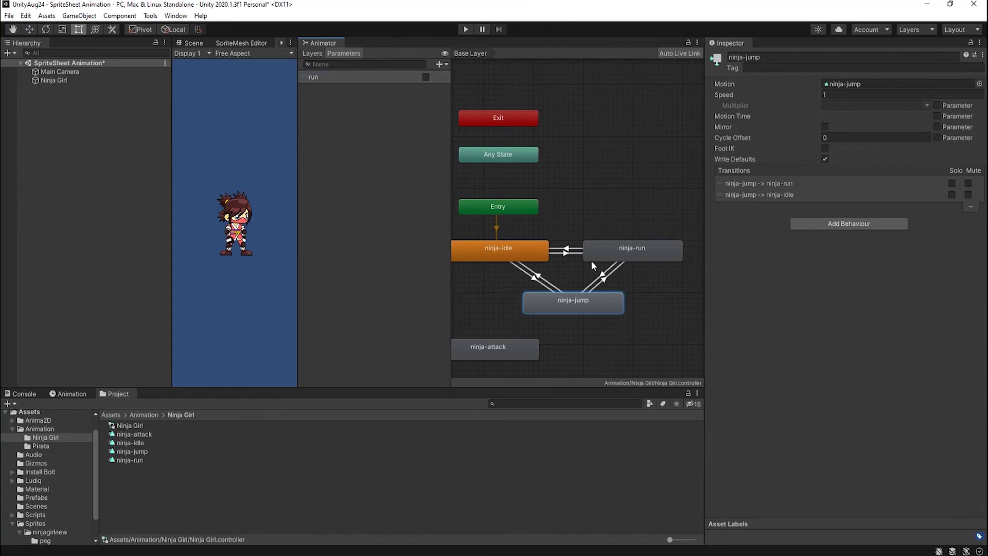
Step: Preview the ninja-idle to ninja-run transition and give it the condition run = true
{"action": "left_click", "coordinate": [565, 251]}
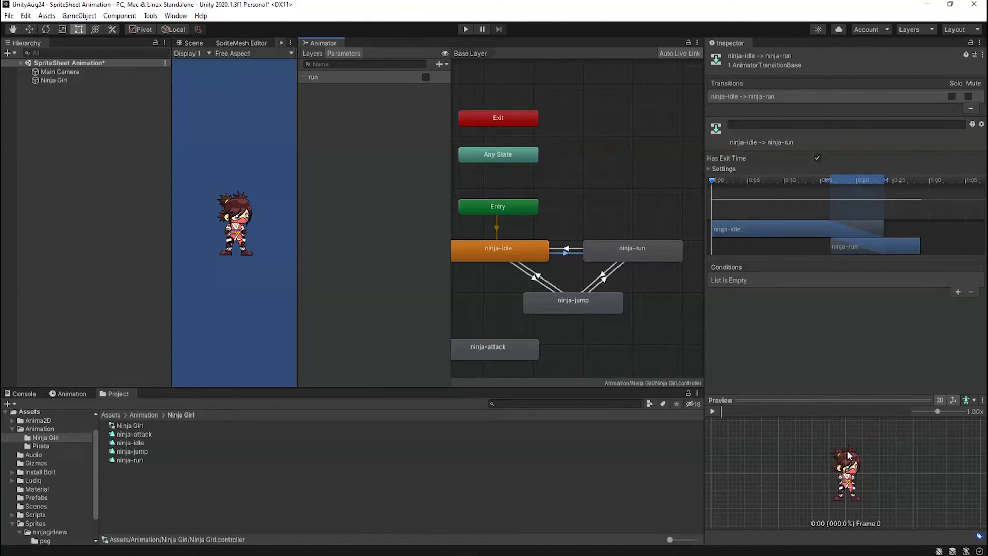
{"action": "left_click", "coordinate": [714, 413]}
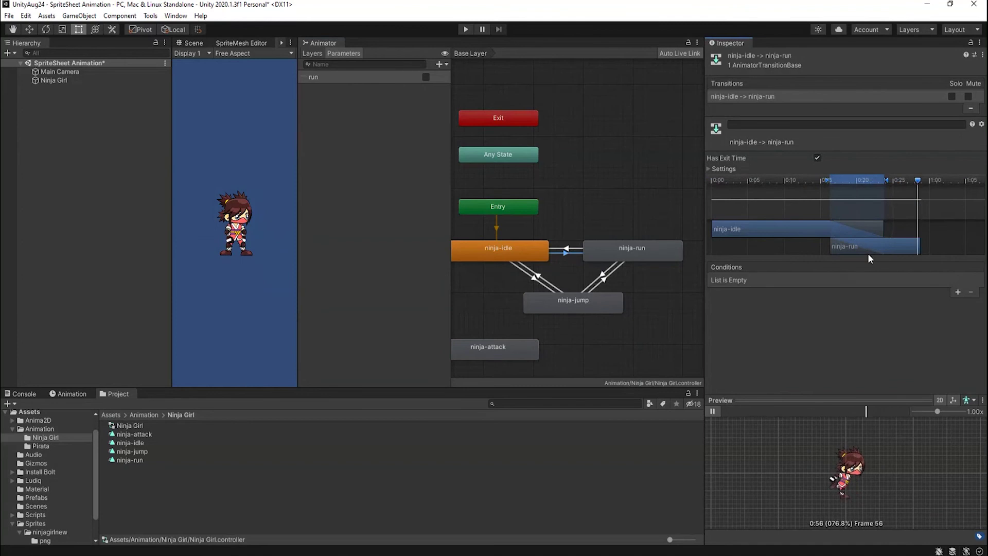
{"action": "left_click", "coordinate": [713, 410]}
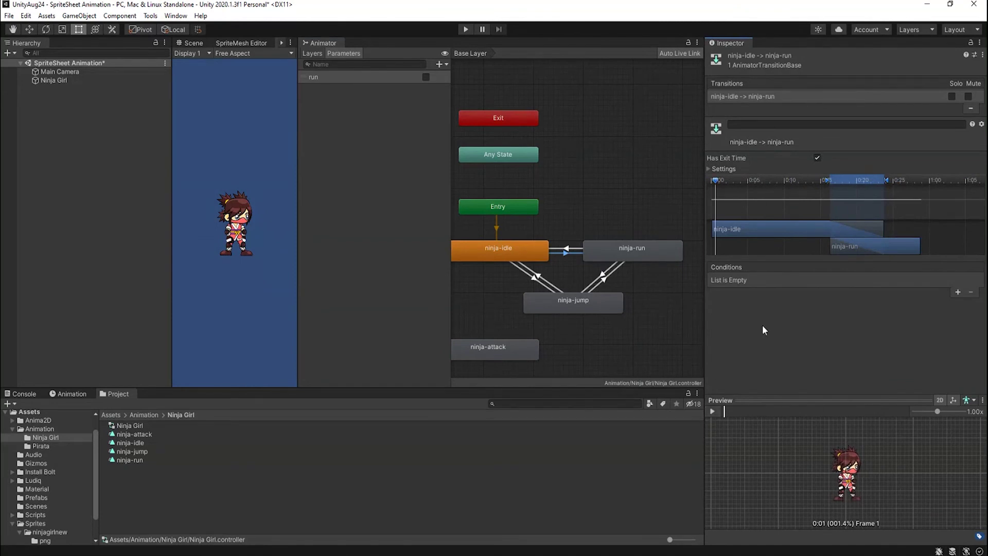
{"action": "left_click_drag", "start_coordinate": [715, 181], "coordinate": [711, 182]}
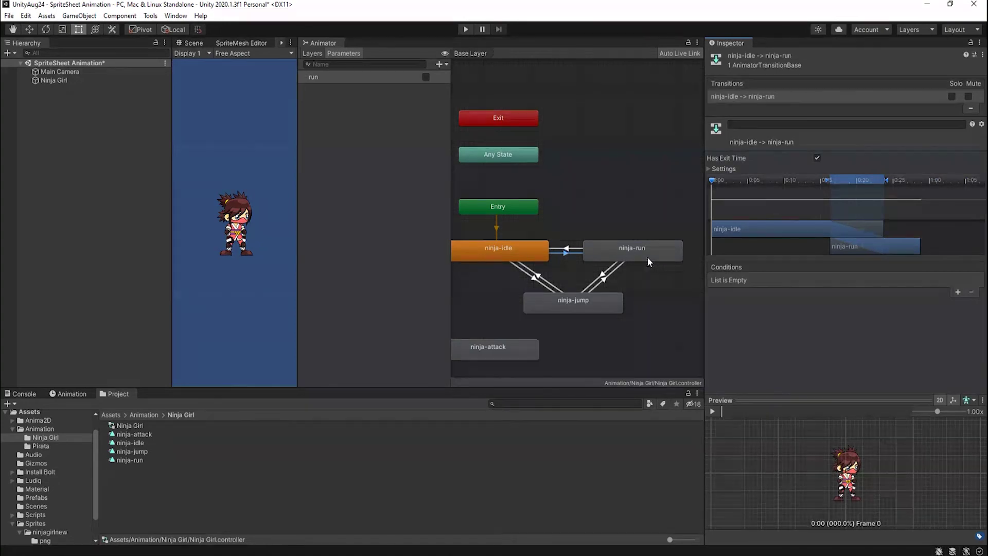
{"action": "left_click", "coordinate": [957, 292]}
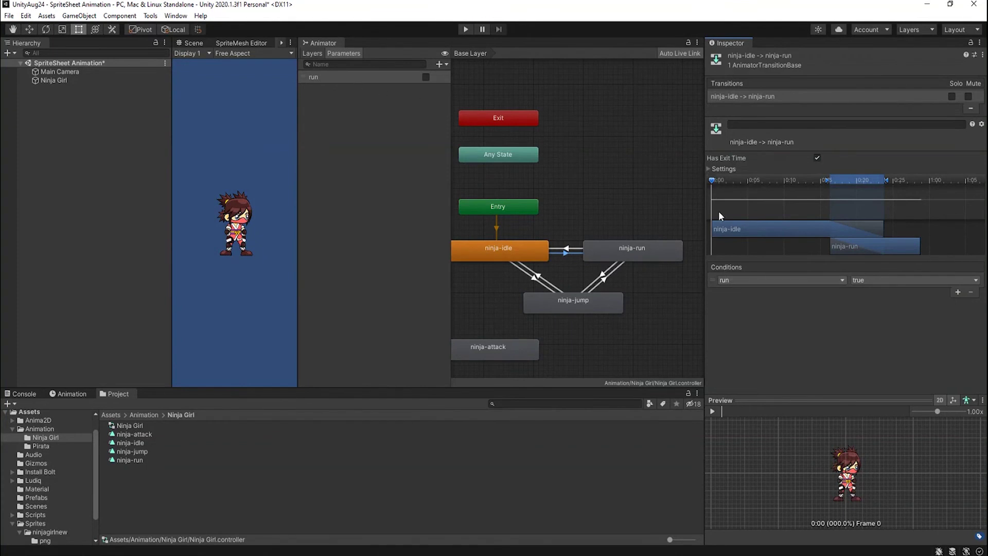
{"action": "left_click", "coordinate": [715, 410]}
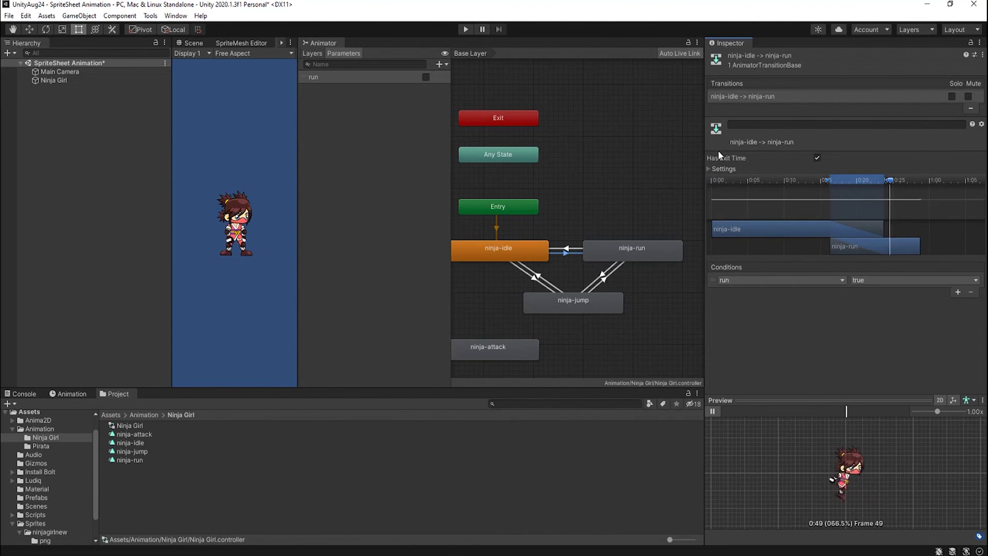
Step: Run the scene, toggle the run parameter to test the conditioned transition, and stop the scene
{"action": "left_click", "coordinate": [464, 29]}
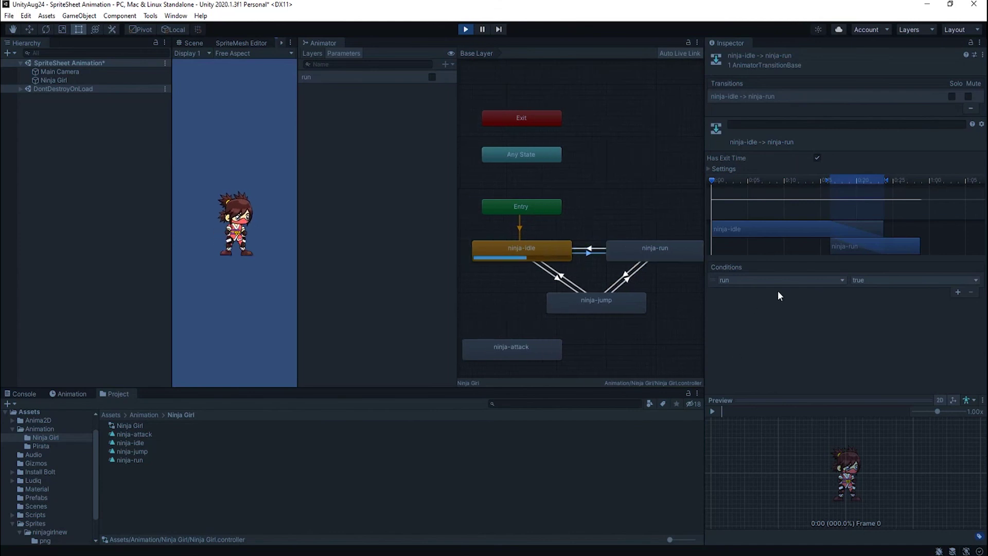
{"action": "left_click", "coordinate": [432, 77]}
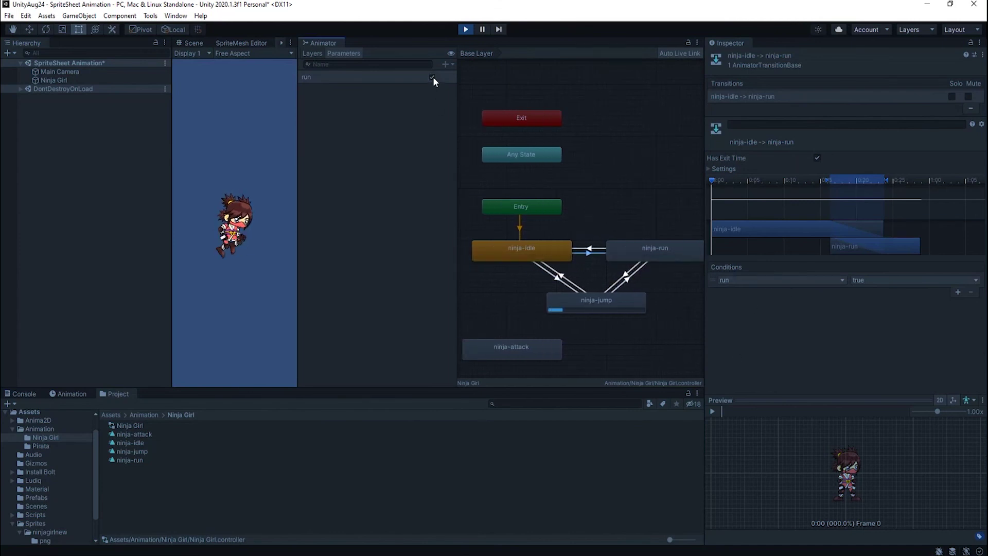
{"action": "left_click", "coordinate": [433, 78]}
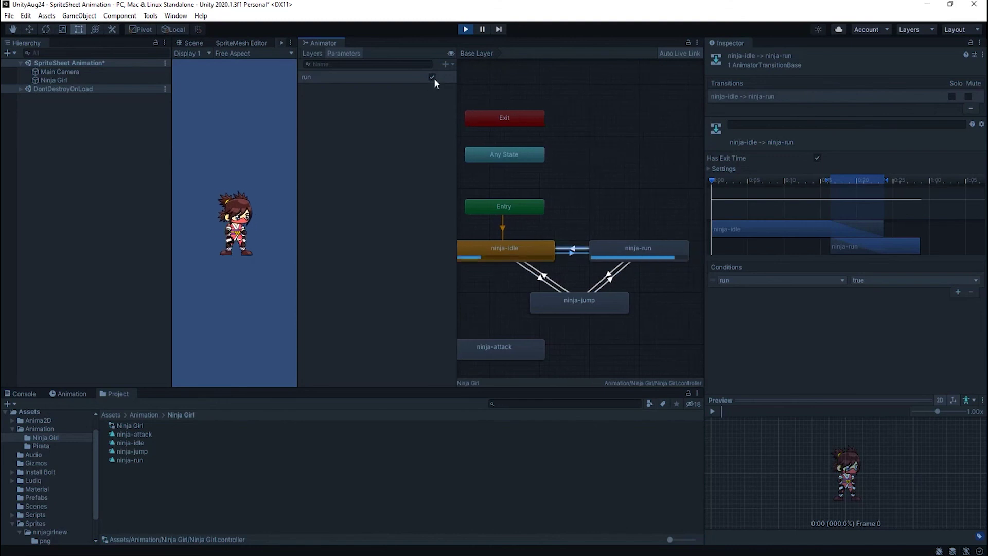
{"action": "left_click", "coordinate": [465, 29]}
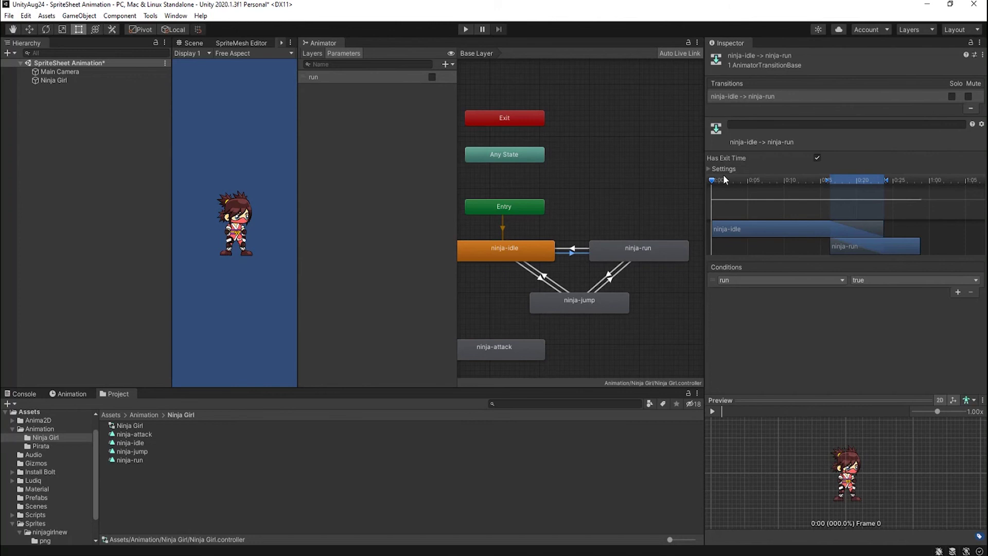
Step: Disable Has Exit Time and set Transition Duration to 0 on the ninja-idle to ninja-run transition, previewing the result
{"action": "left_click", "coordinate": [708, 170]}
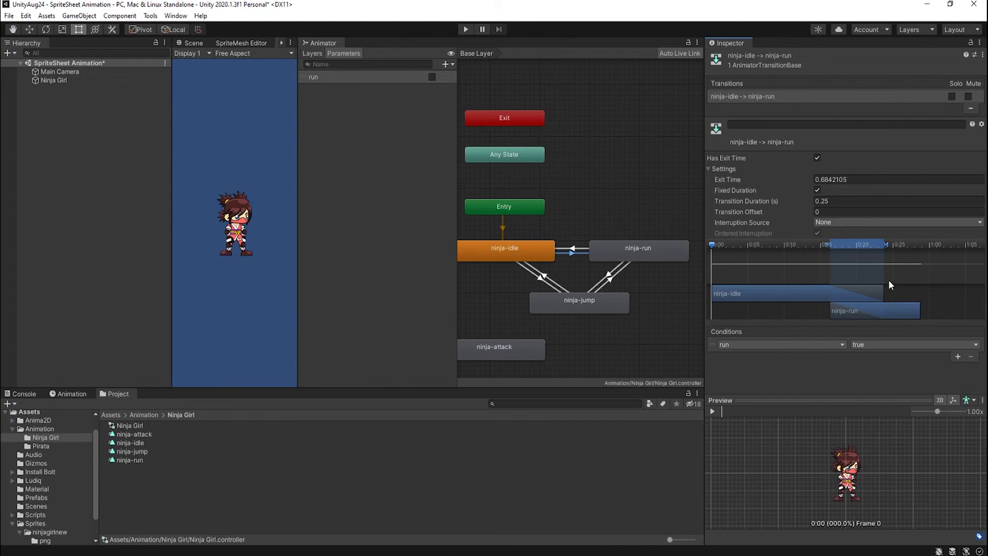
{"action": "left_click", "coordinate": [817, 157]}
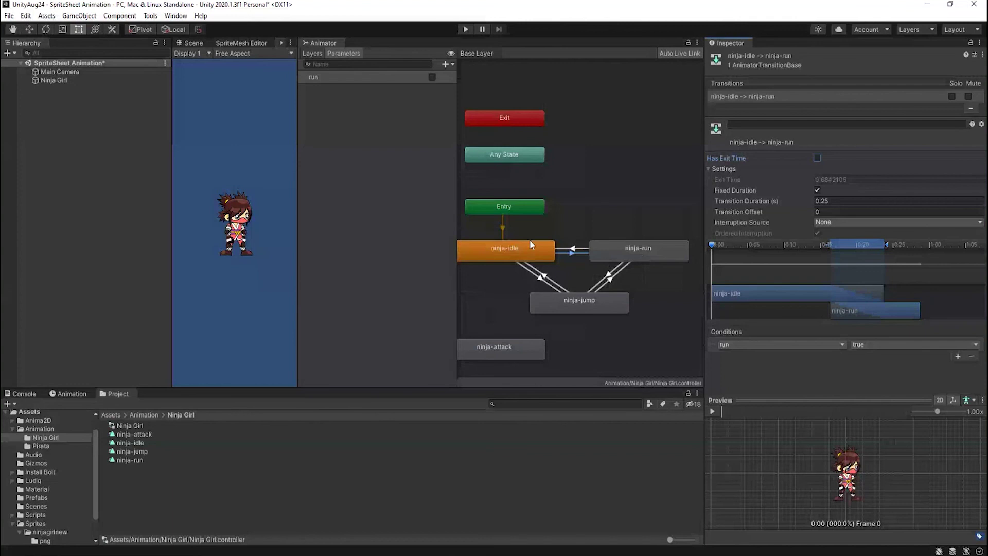
{"action": "left_click", "coordinate": [849, 202]}
{"action": "type", "text": "0"}
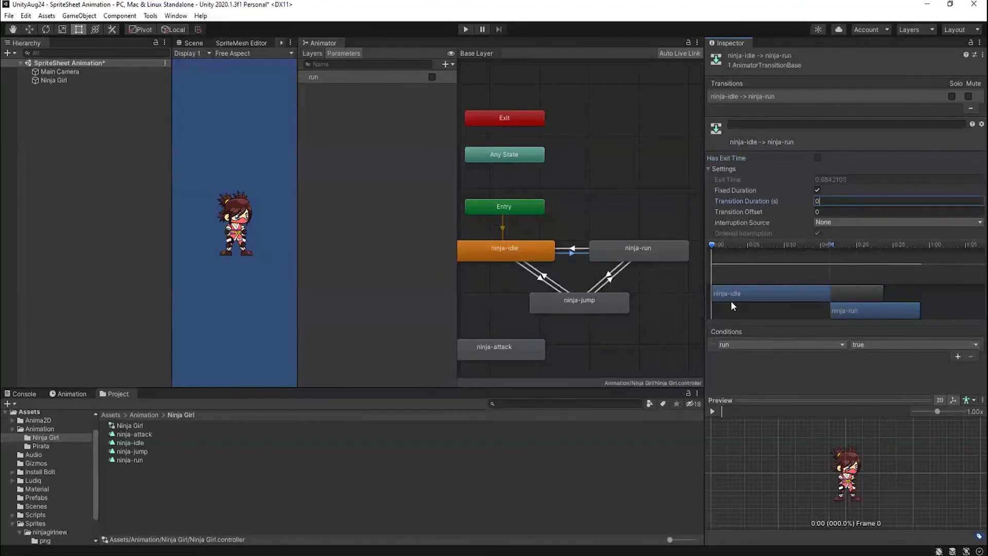
{"action": "left_click", "coordinate": [715, 411]}
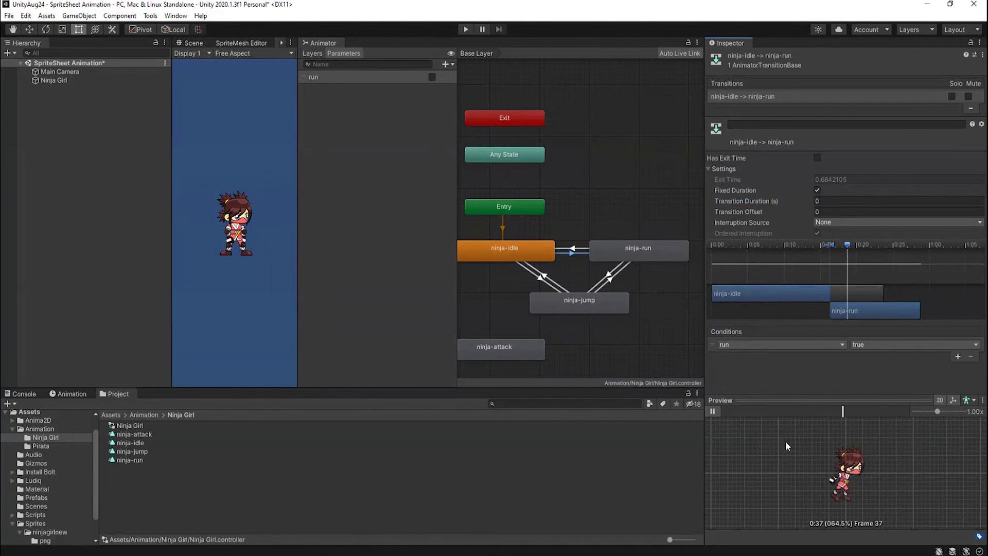
{"action": "left_click", "coordinate": [717, 412]}
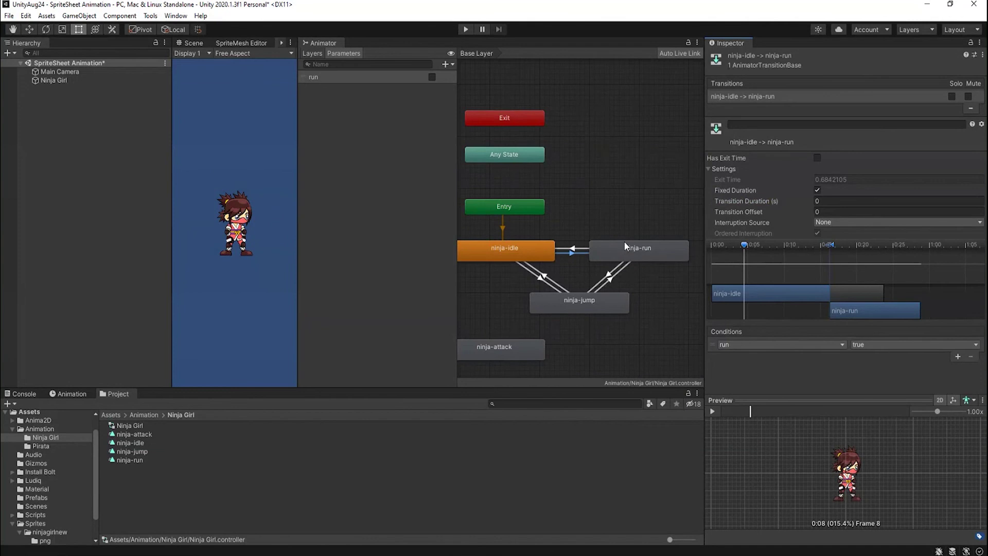
Step: Disable Has Exit Time and set Transition Duration to 0 on the ninja-run to ninja-idle transition
{"action": "left_click", "coordinate": [582, 248]}
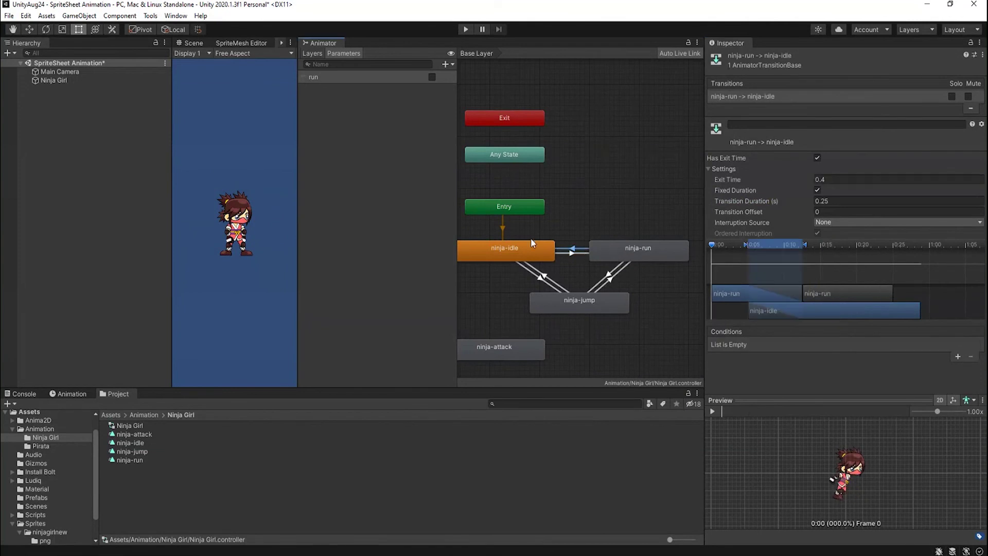
{"action": "left_click", "coordinate": [817, 157]}
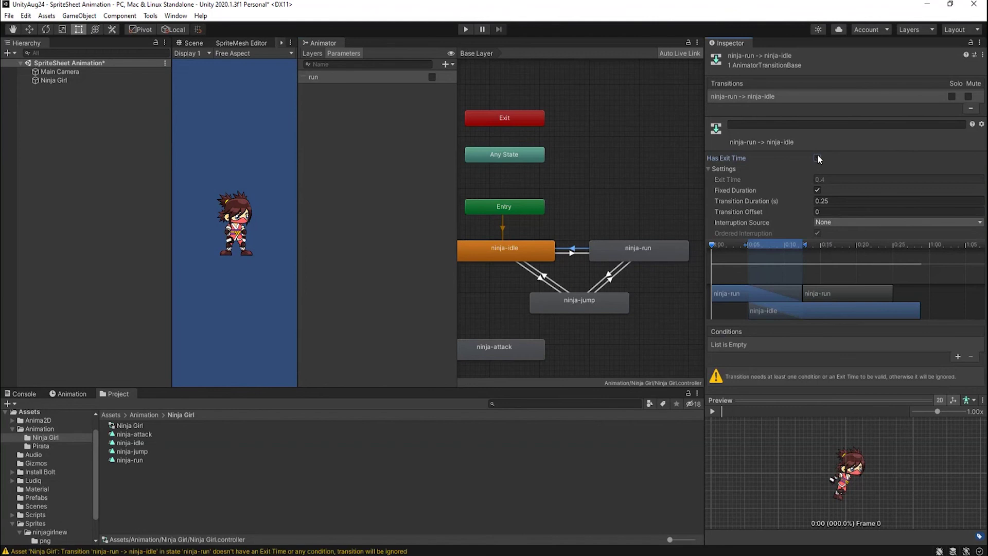
{"action": "left_click", "coordinate": [847, 201]}
{"action": "type", "text": "0"}
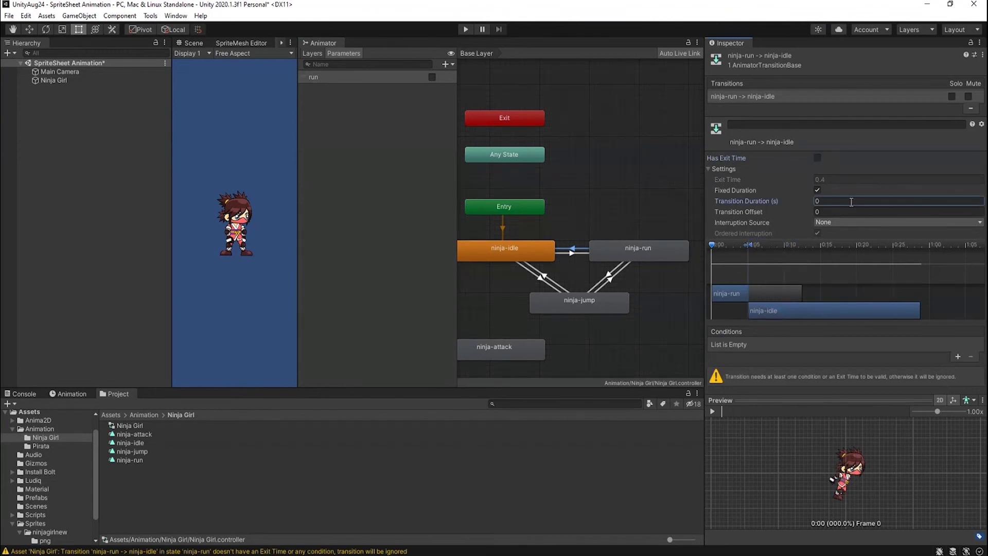
Step: Add the condition run = false to the ninja-run to ninja-idle transition
{"action": "left_click", "coordinate": [958, 356]}
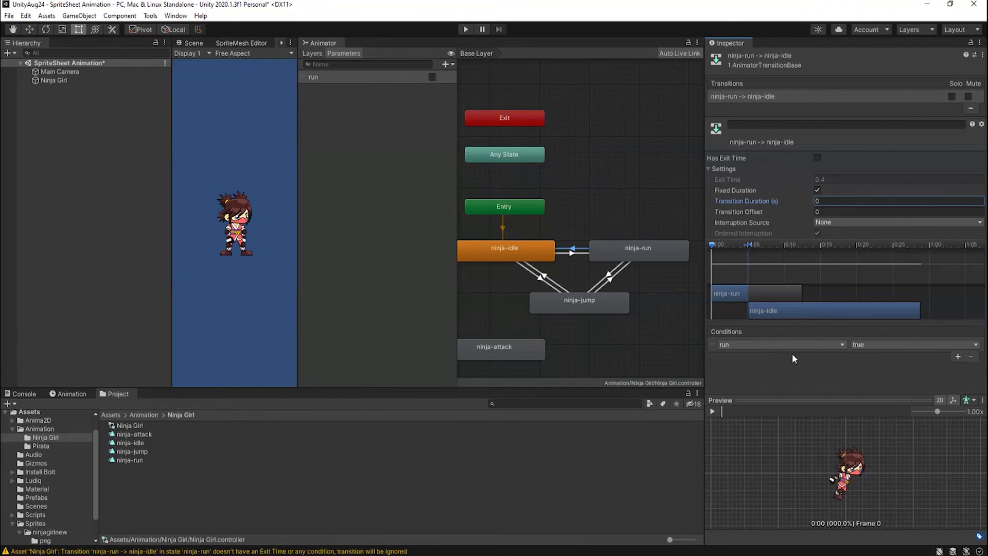
{"action": "left_click", "coordinate": [883, 342]}
{"action": "left_click", "coordinate": [881, 366]}
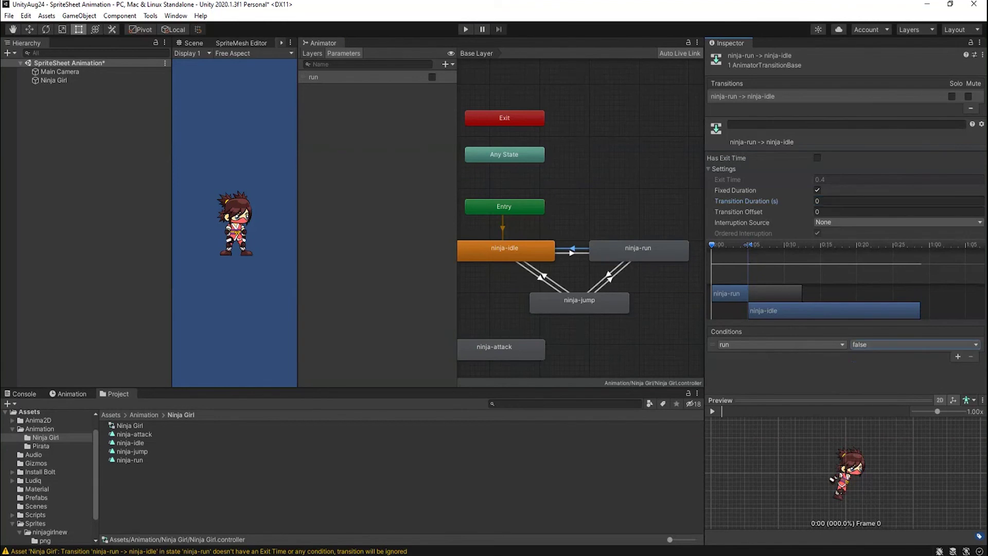
Step: Preview the ninja-run to ninja-idle transition, collapsing and reopening the preview area
{"action": "left_click", "coordinate": [713, 411]}
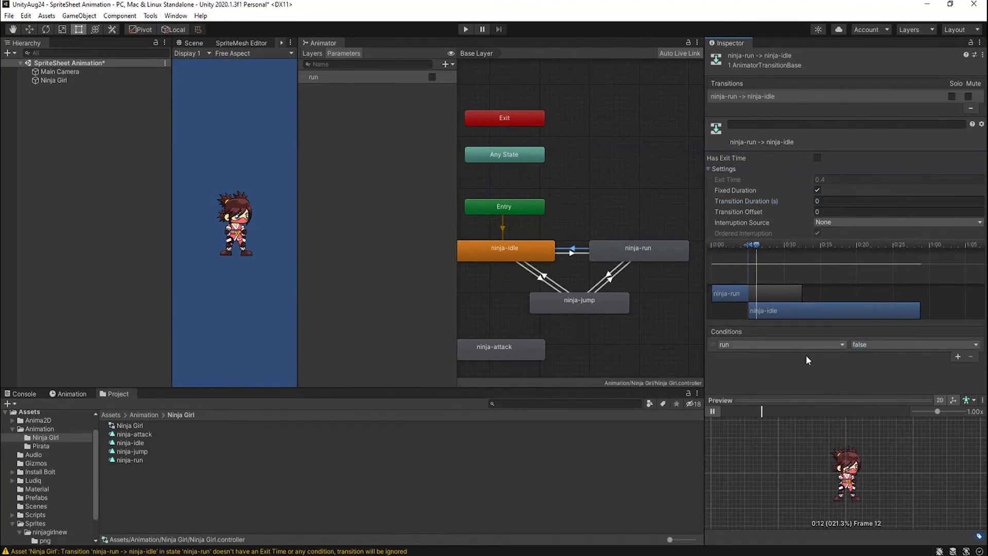
{"action": "left_click", "coordinate": [710, 404]}
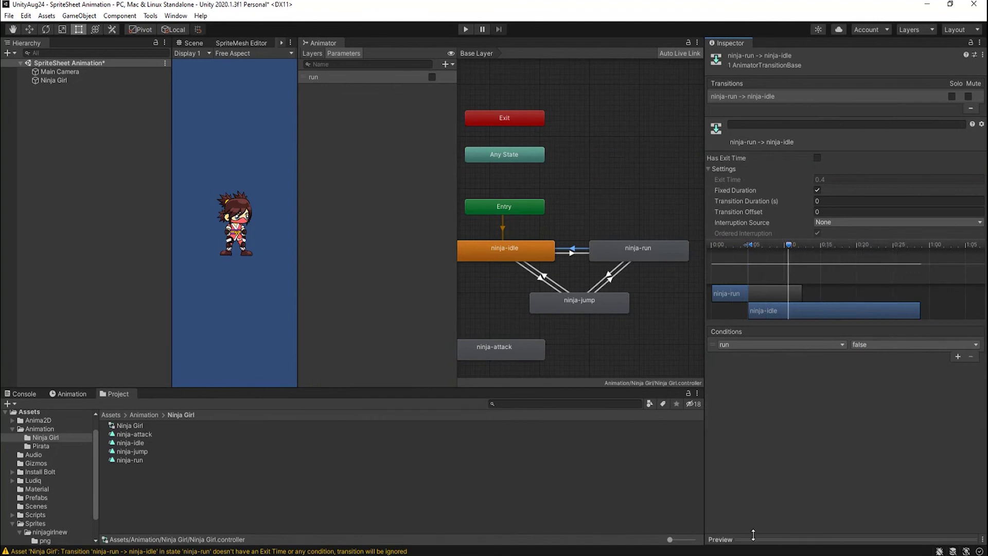
{"action": "left_click", "coordinate": [780, 540]}
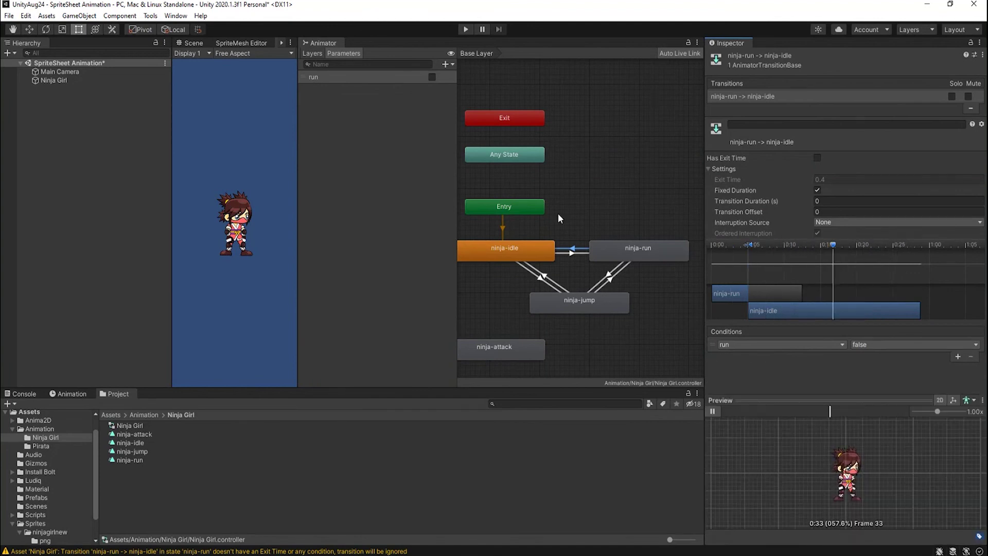
Step: Add a second Bool parameter named jump to the animator controller
{"action": "left_click", "coordinate": [541, 284]}
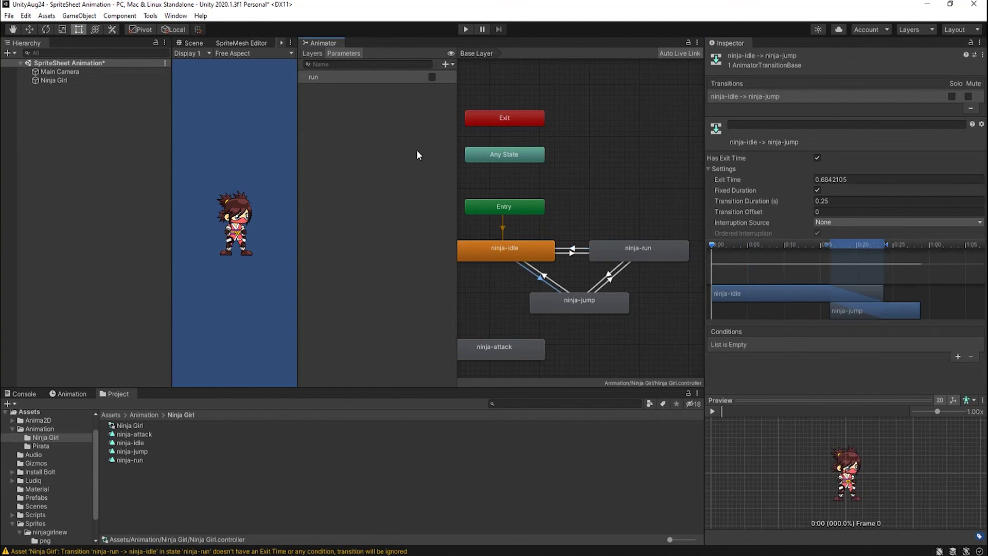
{"action": "left_click", "coordinate": [451, 63]}
{"action": "left_click", "coordinate": [465, 99]}
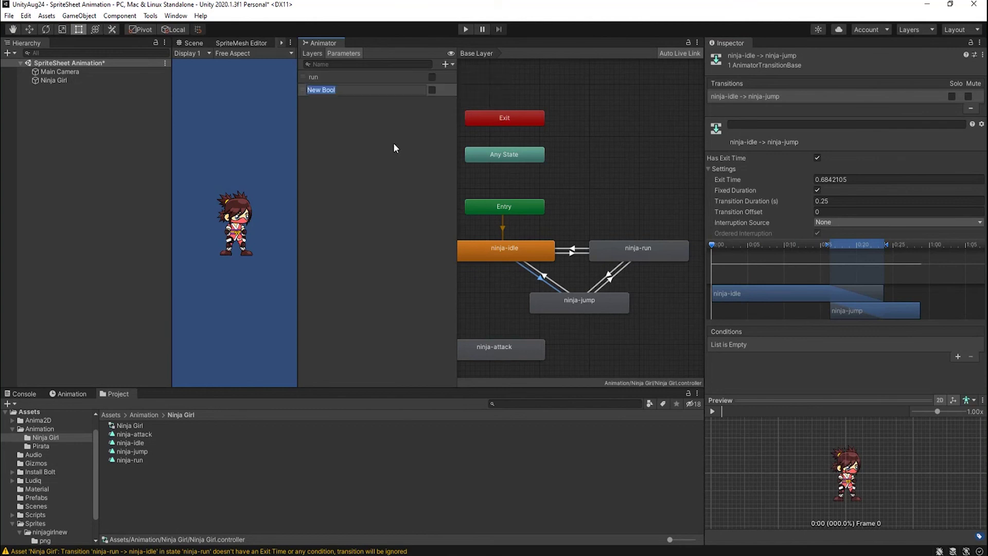
{"action": "type", "text": "jump"}
{"action": "key", "text": "Return"}
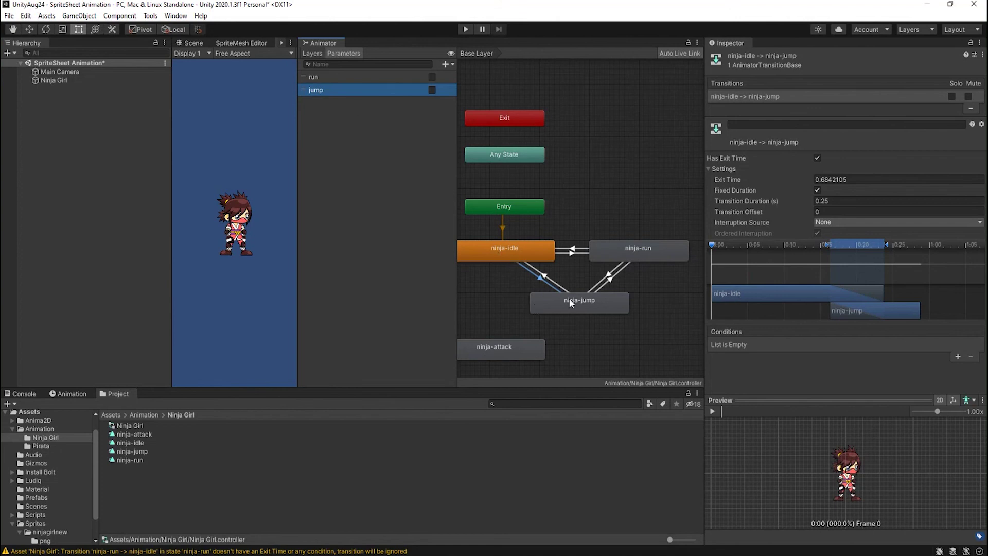
Step: Disable Has Exit Time and set Transition Duration to 0 on the ninja-idle to ninja-jump transition
{"action": "left_click", "coordinate": [540, 281]}
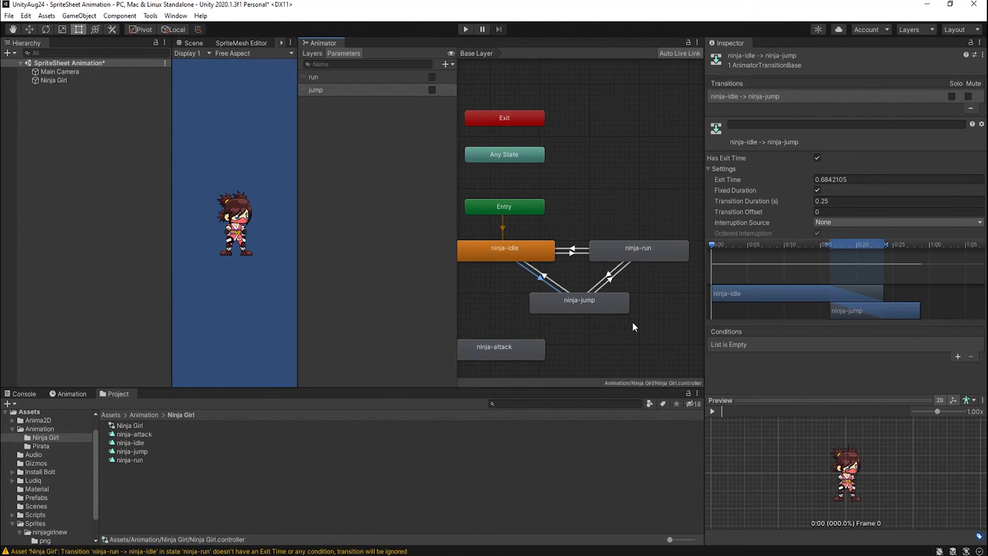
{"action": "left_click", "coordinate": [817, 158]}
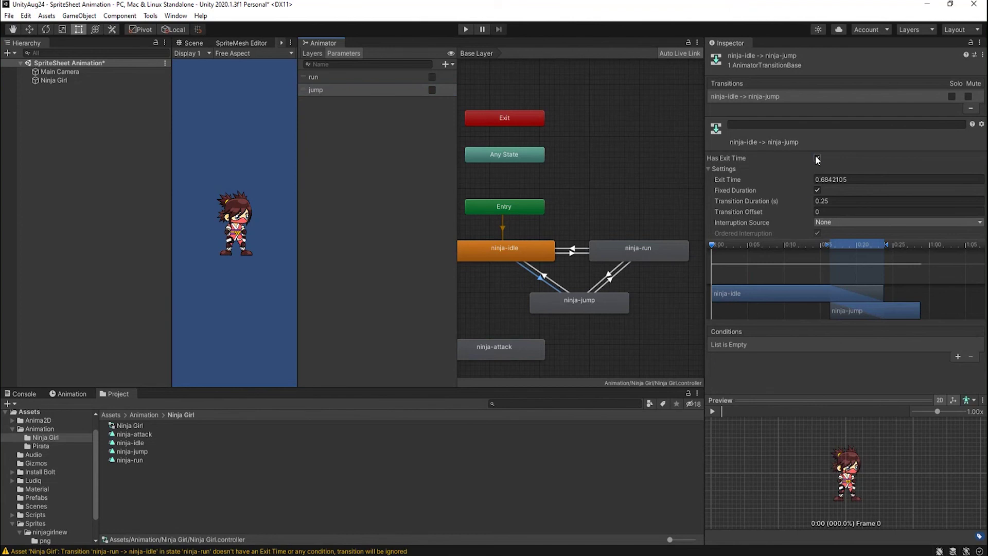
{"action": "left_click", "coordinate": [834, 198]}
{"action": "type", "text": "0"}
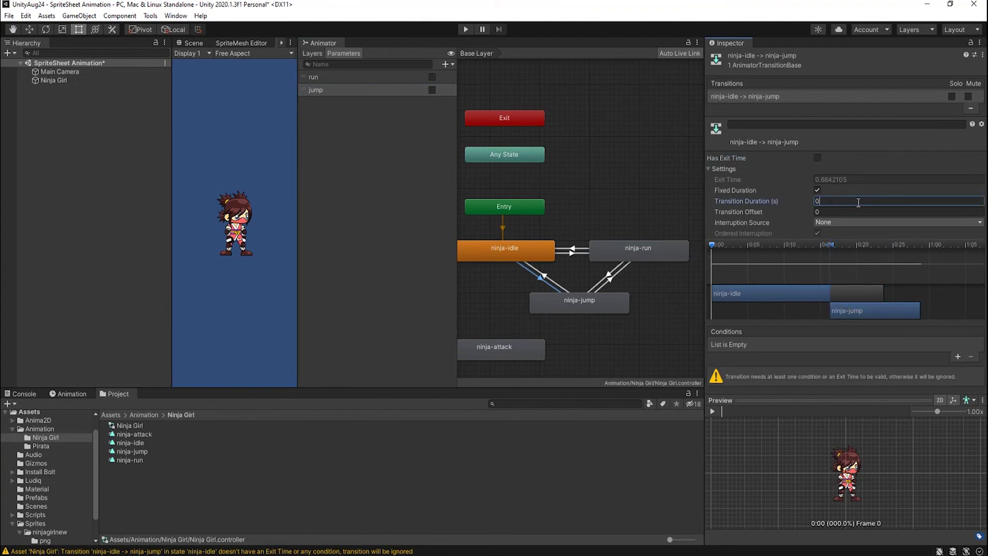
Step: Add the condition run = false to the ninja-idle to ninja-jump transition
{"action": "left_click", "coordinate": [958, 358]}
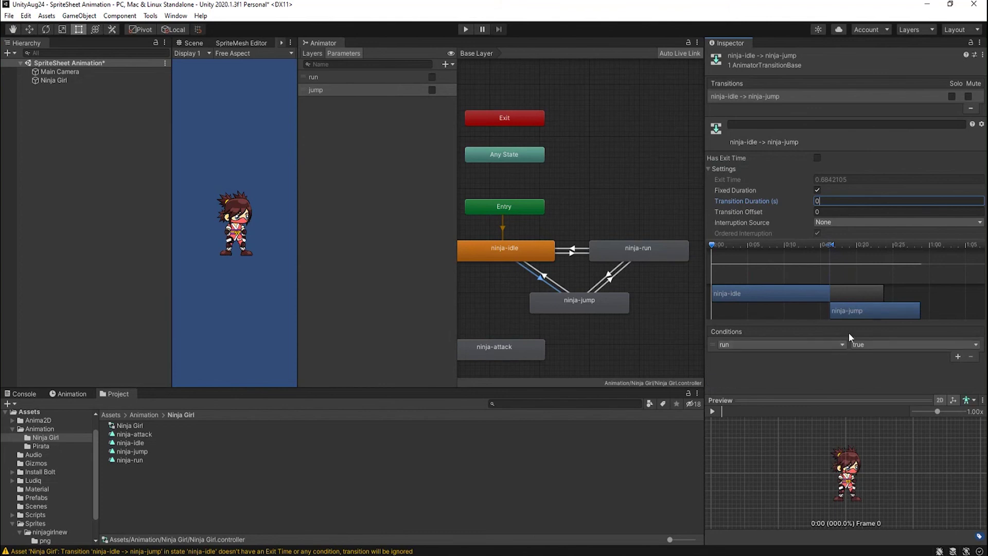
{"action": "left_click", "coordinate": [878, 346]}
{"action": "left_click", "coordinate": [874, 367]}
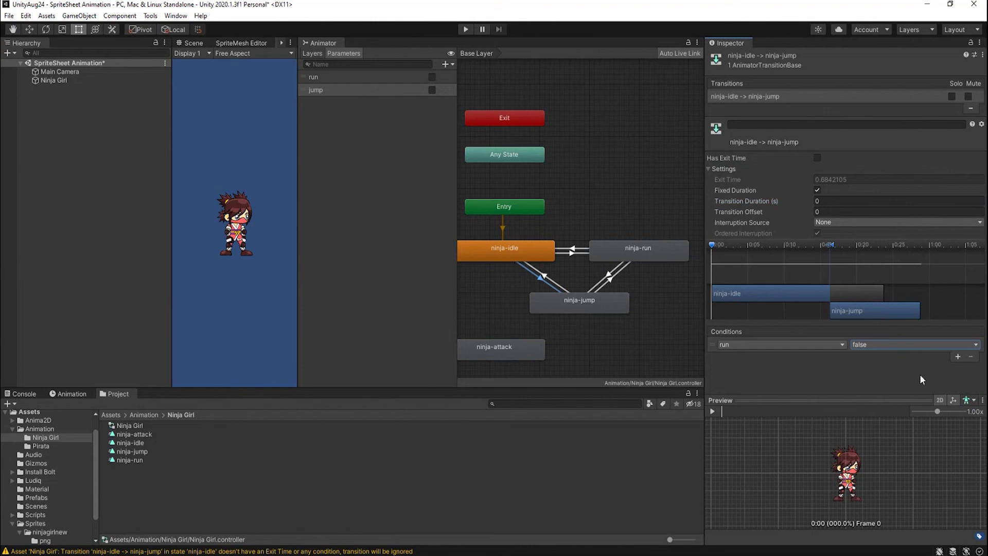
Step: Add a second condition, jump = true, to the ninja-idle to ninja-jump transition
{"action": "left_click", "coordinate": [957, 357]}
{"action": "left_click", "coordinate": [782, 355]}
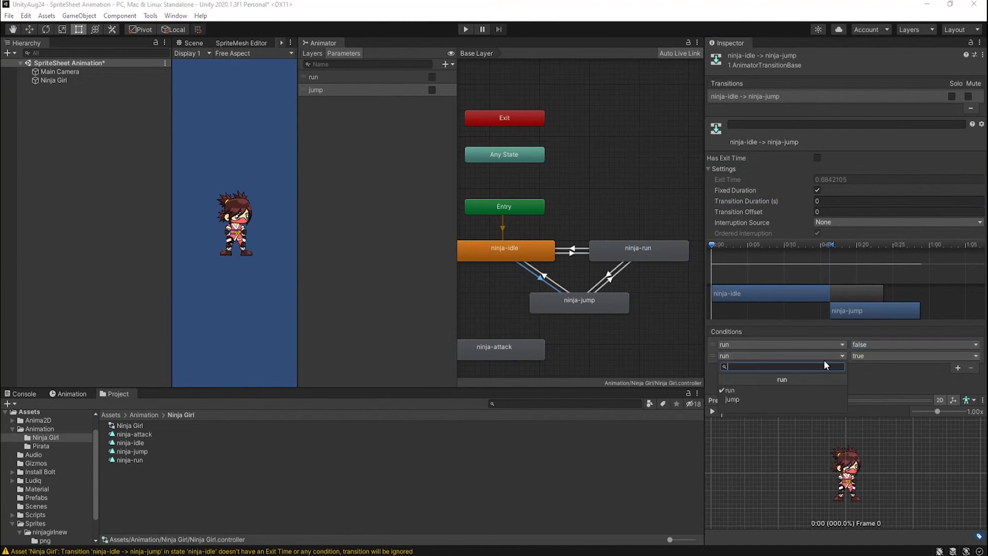
{"action": "left_click", "coordinate": [805, 400]}
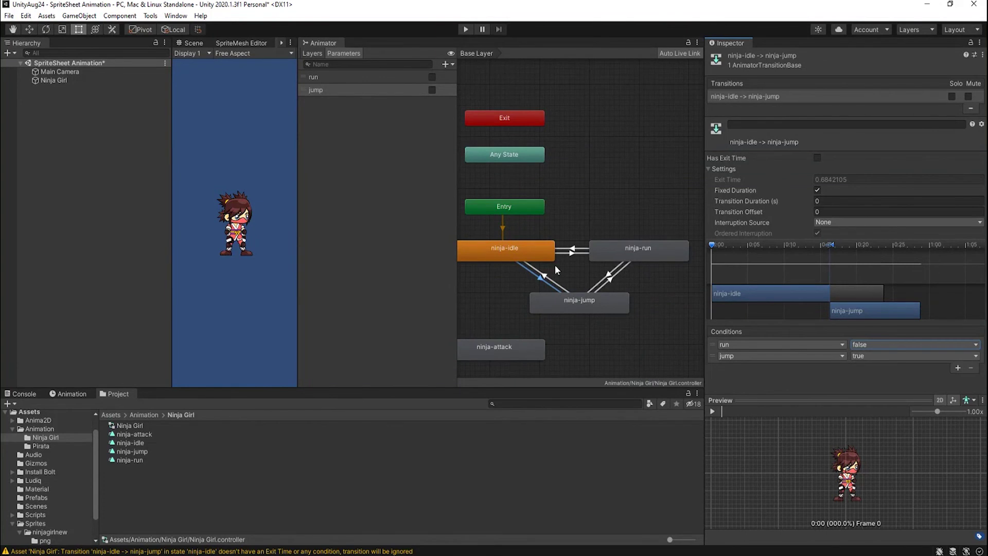
Step: Disable Has Exit Time and set Transition Duration to 0 on the ninja-jump to ninja-idle transition
{"action": "left_click", "coordinate": [546, 278]}
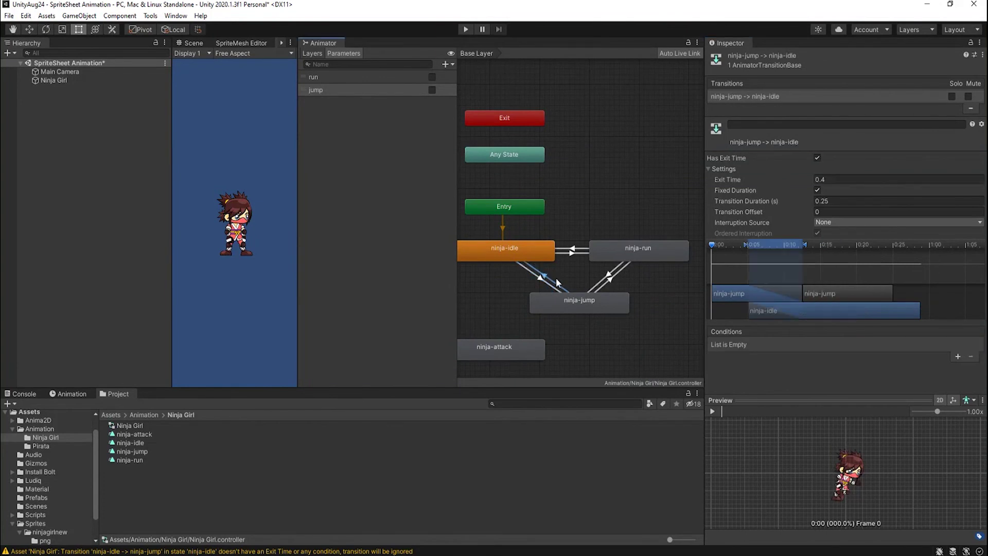
{"action": "left_click", "coordinate": [817, 158]}
{"action": "left_click", "coordinate": [817, 158]}
{"action": "left_click", "coordinate": [835, 201]}
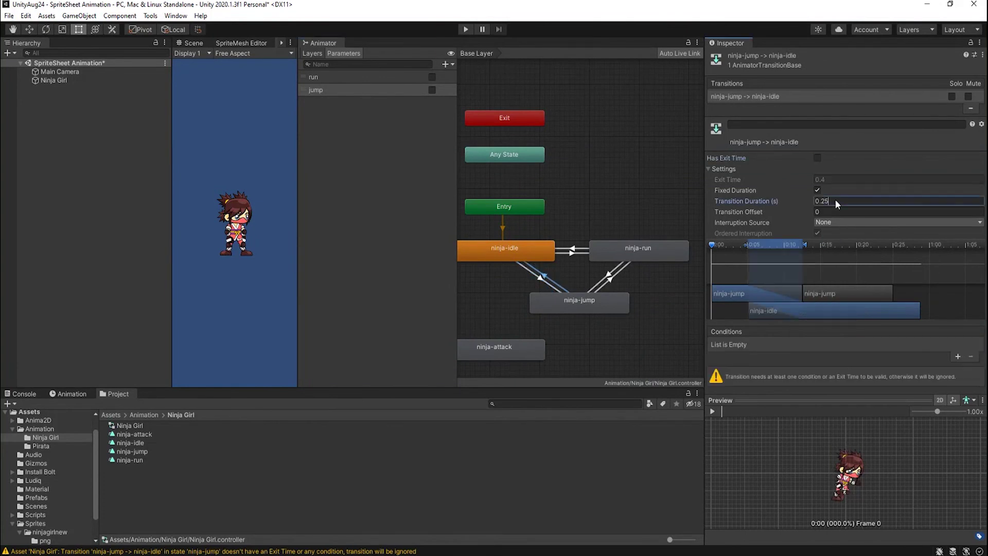
{"action": "type", "text": "0"}
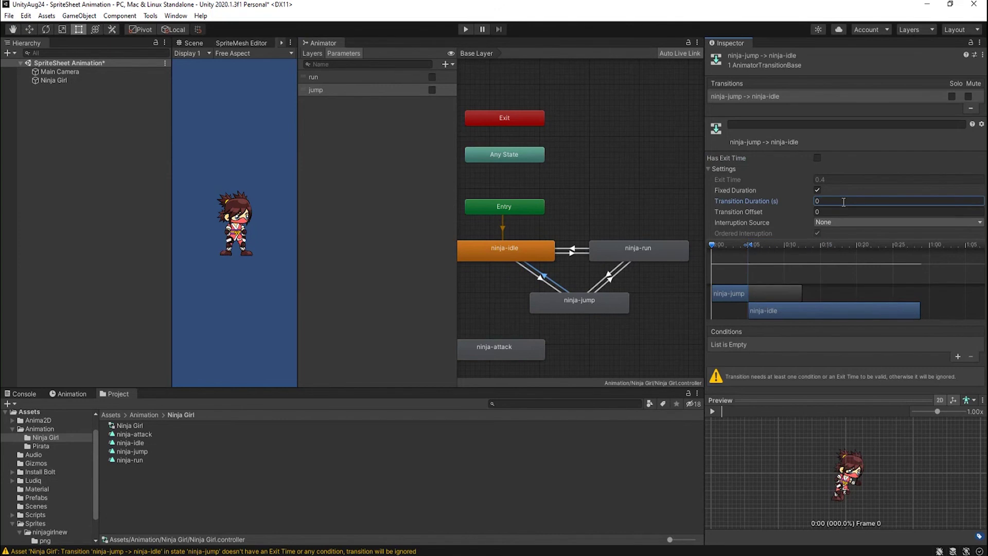
Step: Add the conditions run = false and jump = false to the ninja-jump to ninja-idle transition
{"action": "left_click", "coordinate": [959, 354]}
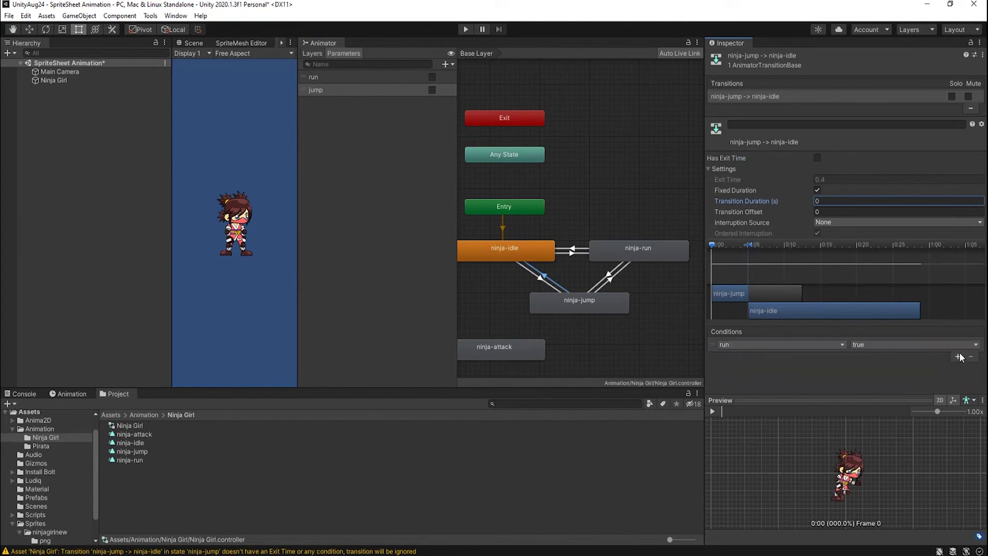
{"action": "left_click", "coordinate": [959, 355]}
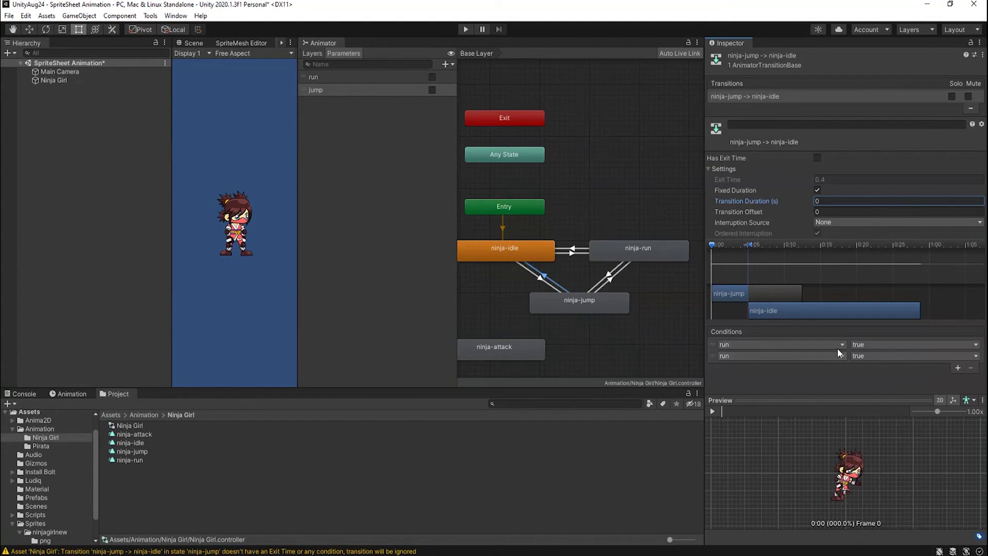
{"action": "left_click", "coordinate": [893, 344]}
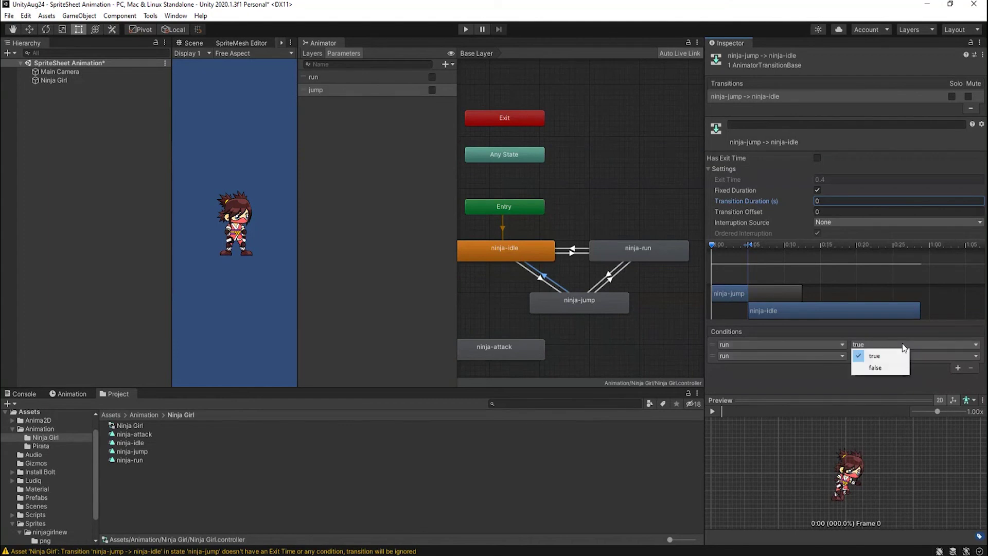
{"action": "left_click", "coordinate": [886, 368]}
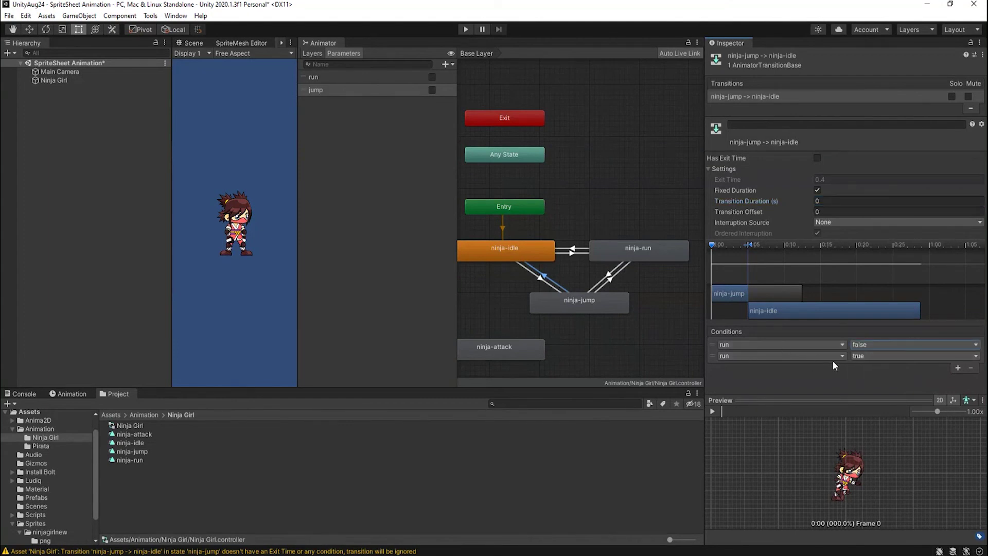
{"action": "left_click", "coordinate": [842, 355]}
{"action": "left_click", "coordinate": [781, 397]}
{"action": "left_click", "coordinate": [878, 356]}
{"action": "left_click", "coordinate": [881, 379]}
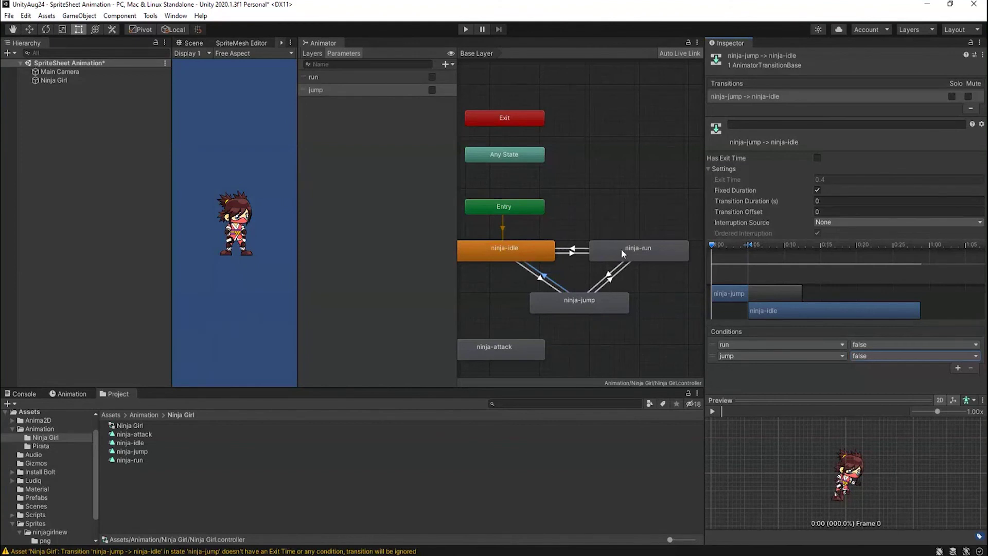
Step: Disable Has Exit Time and set Transition Duration to 0 on the ninja-run to ninja-jump transition
{"action": "left_click", "coordinate": [610, 276]}
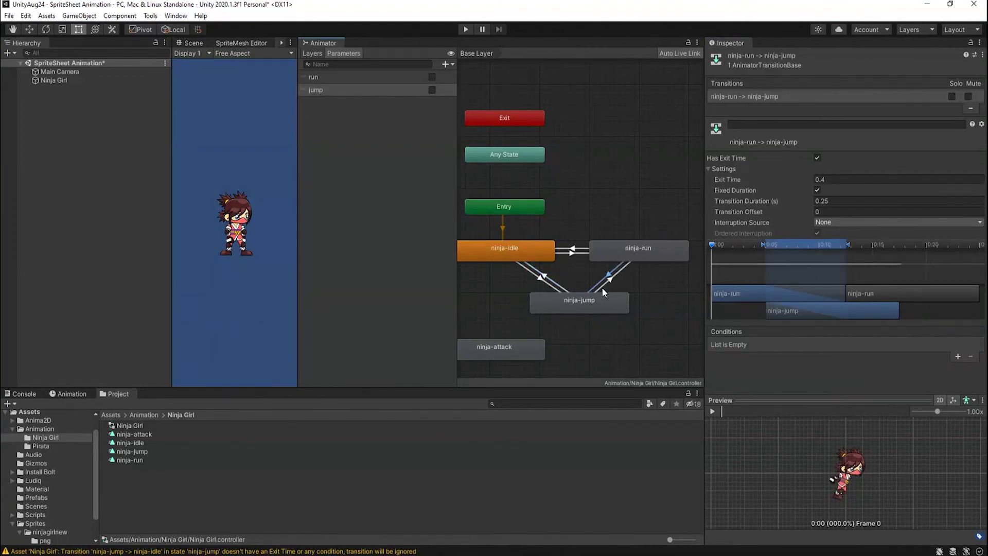
{"action": "left_click", "coordinate": [818, 157]}
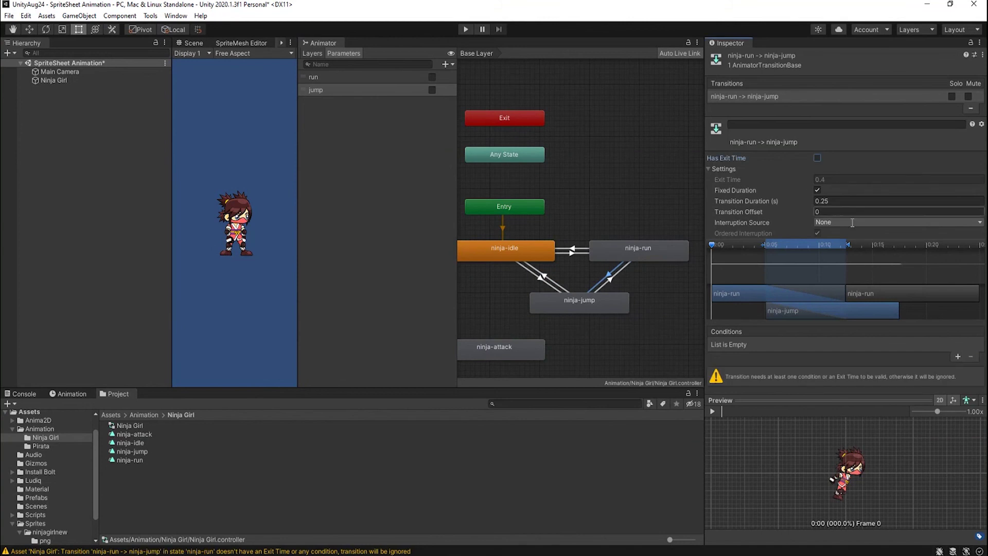
{"action": "left_click", "coordinate": [845, 201]}
{"action": "type", "text": "0"}
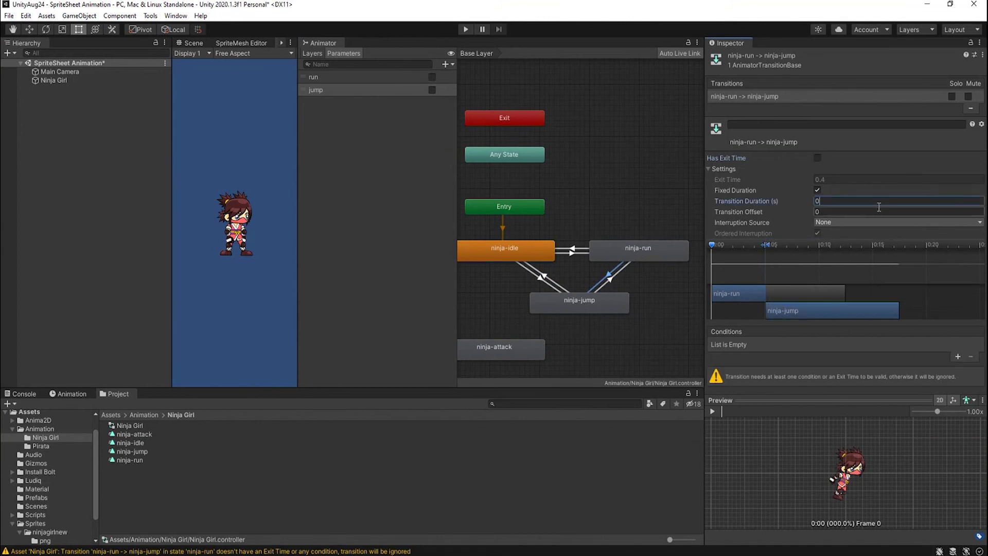
Step: Add the conditions run = true and jump = true to the ninja-run to ninja-jump transition
{"action": "left_click", "coordinate": [957, 357]}
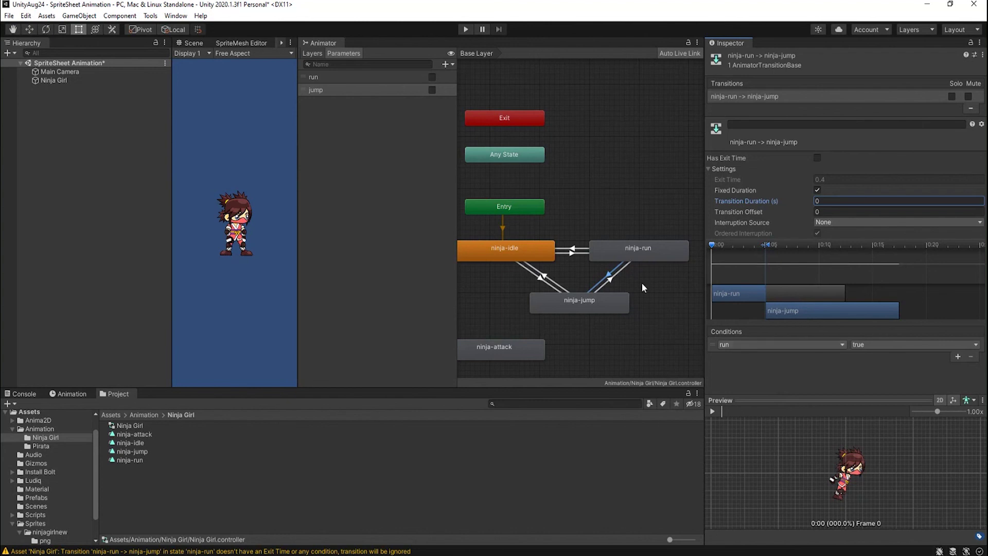
{"action": "left_click", "coordinate": [957, 356]}
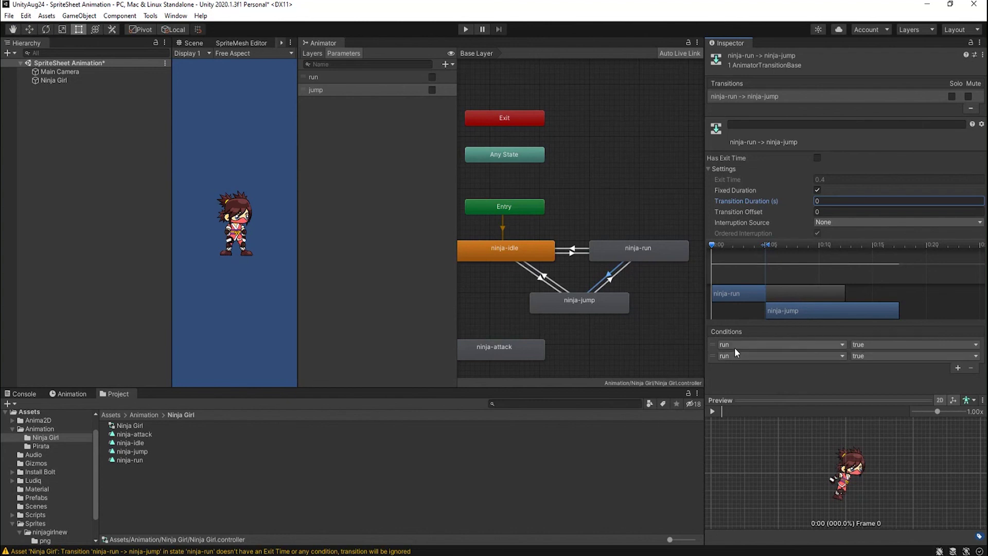
{"action": "left_click", "coordinate": [771, 400]}
Step: Disable Has Exit Time and set Transition Duration to 0 on the ninja-jump to ninja-run transition
{"action": "left_click", "coordinate": [610, 281]}
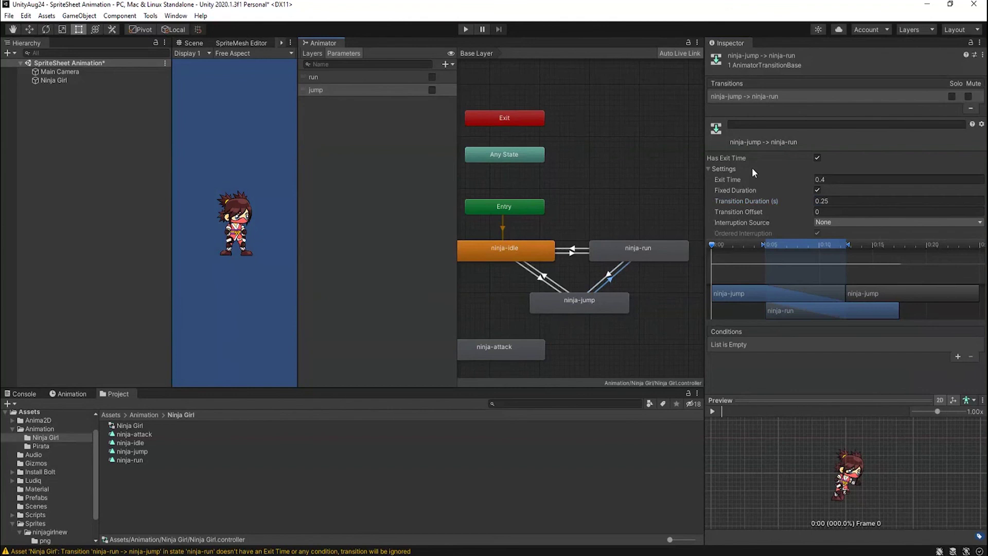
{"action": "left_click", "coordinate": [817, 157]}
{"action": "left_click", "coordinate": [834, 201]}
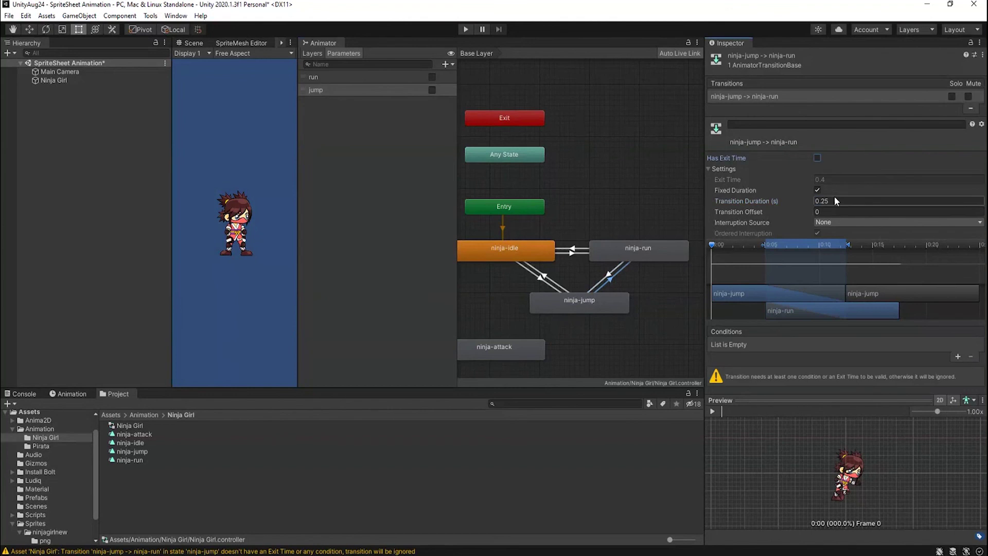
{"action": "type", "text": "0"}
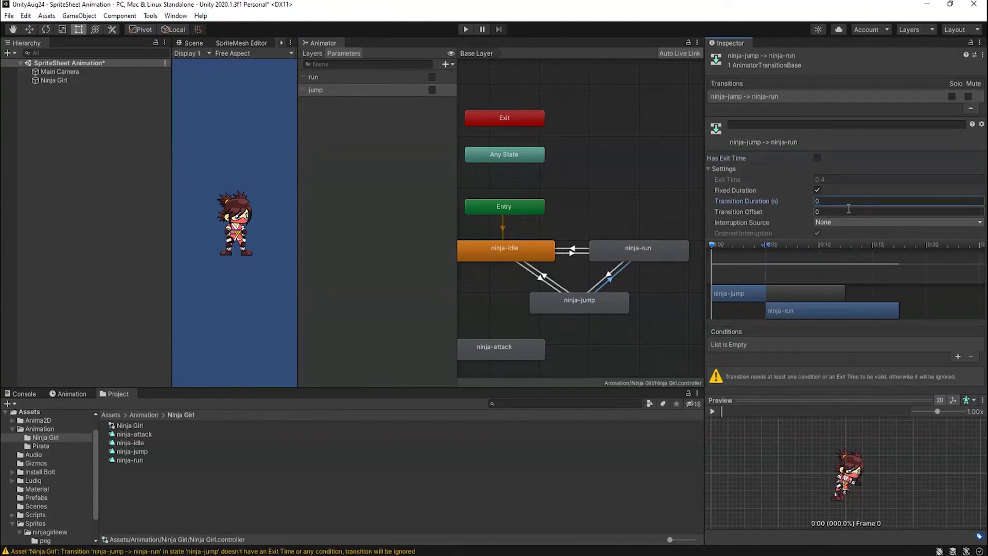
Step: Add the conditions run = true and jump = false to the ninja-jump to ninja-run transition
{"action": "left_click", "coordinate": [958, 356]}
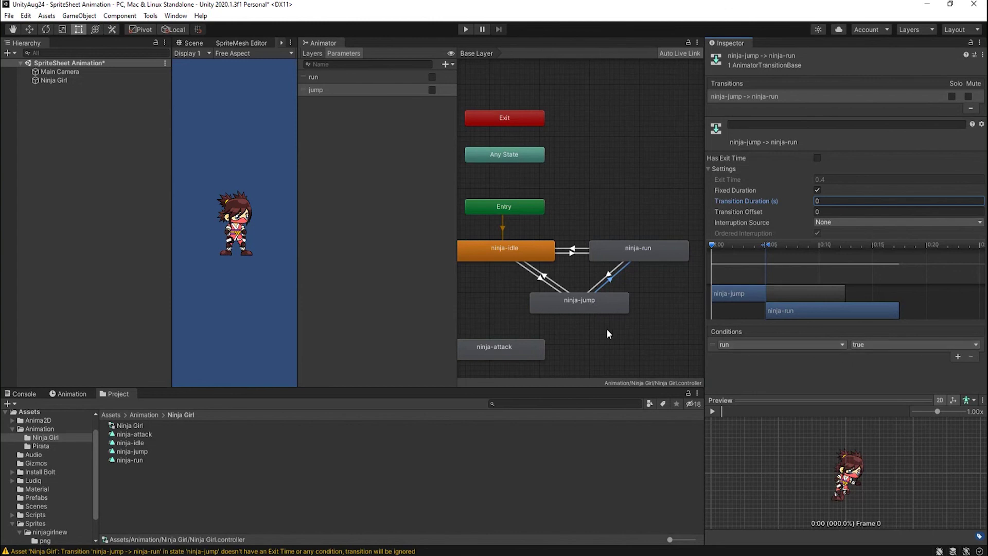
{"action": "left_click", "coordinate": [957, 356]}
{"action": "left_click", "coordinate": [782, 355]}
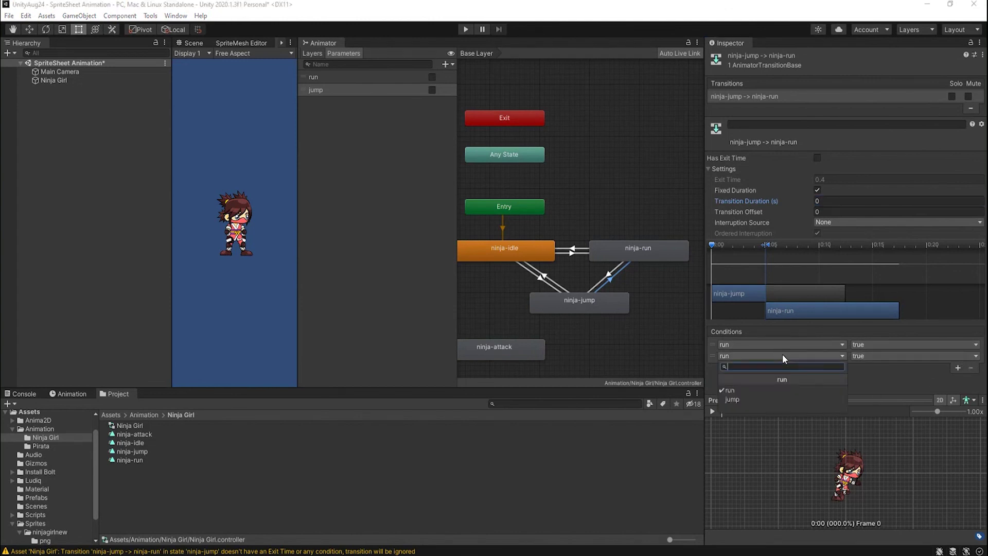
{"action": "left_click", "coordinate": [762, 399]}
{"action": "left_click", "coordinate": [875, 356]}
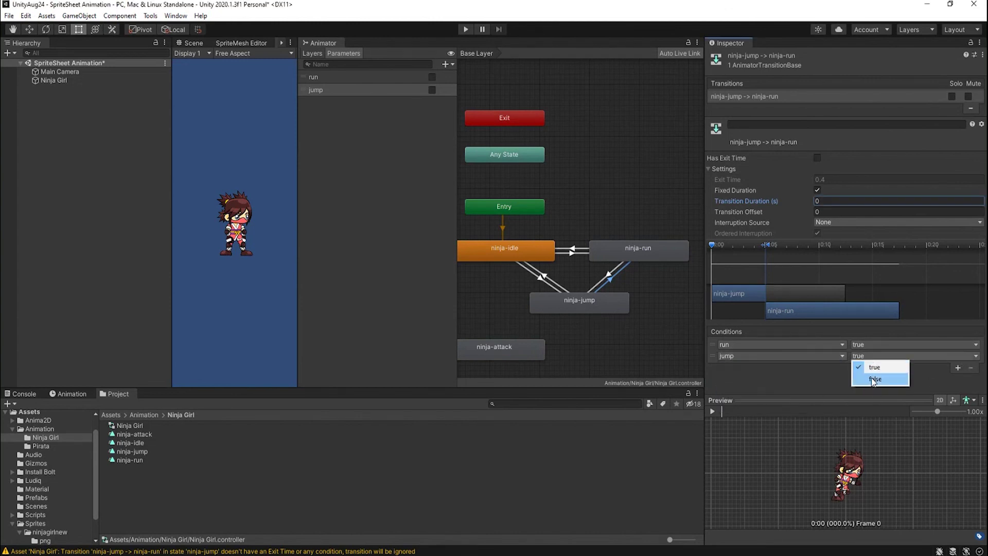
{"action": "left_click", "coordinate": [874, 379]}
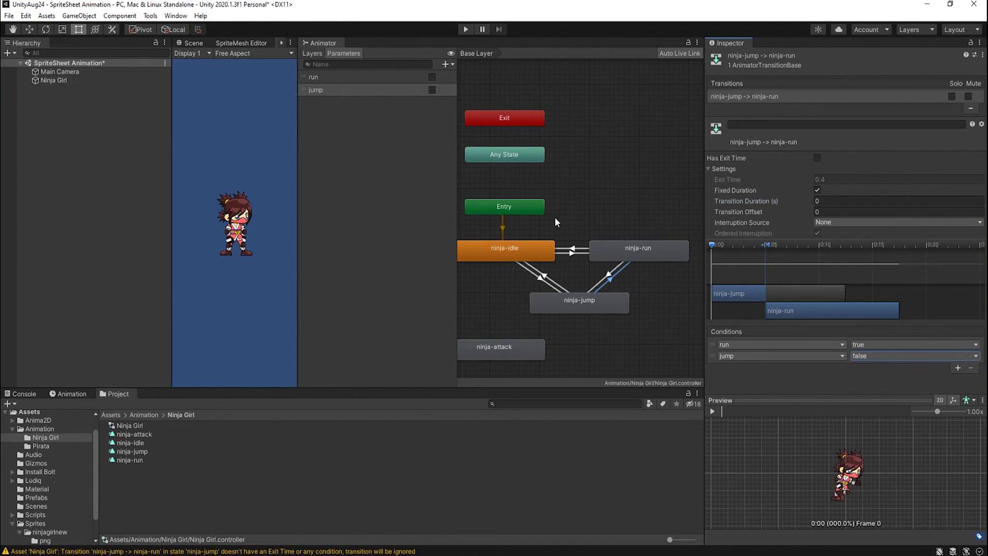
Step: Enter Play mode and test the transitions from ninja-idle by switching the run parameter, and separately the jump parameter, on and off
{"action": "left_click", "coordinate": [465, 29]}
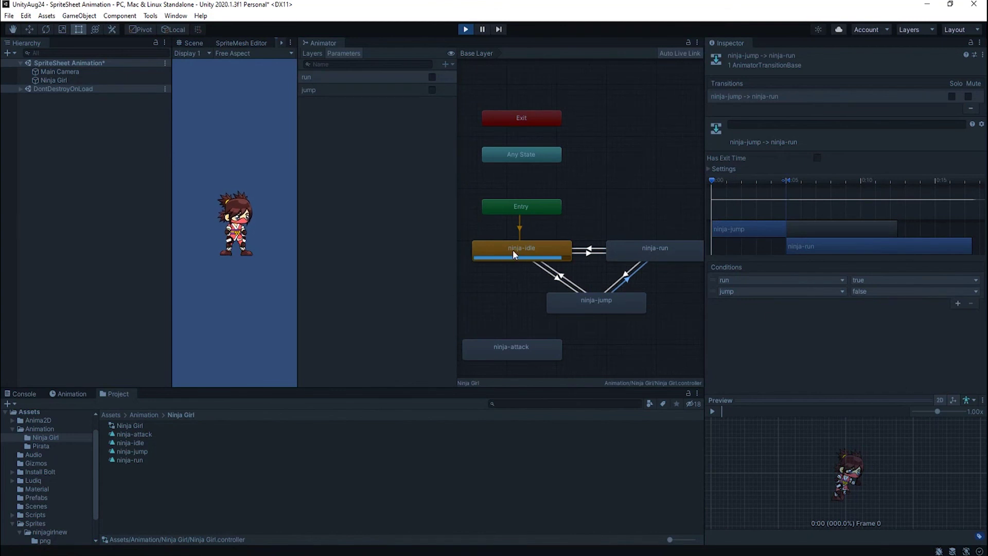
{"action": "left_click", "coordinate": [588, 252]}
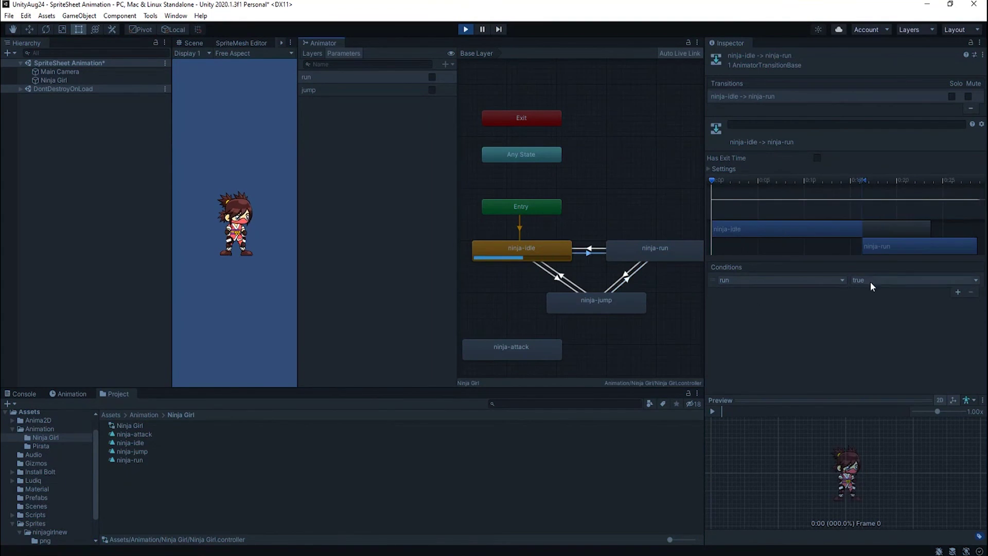
{"action": "left_click", "coordinate": [432, 77]}
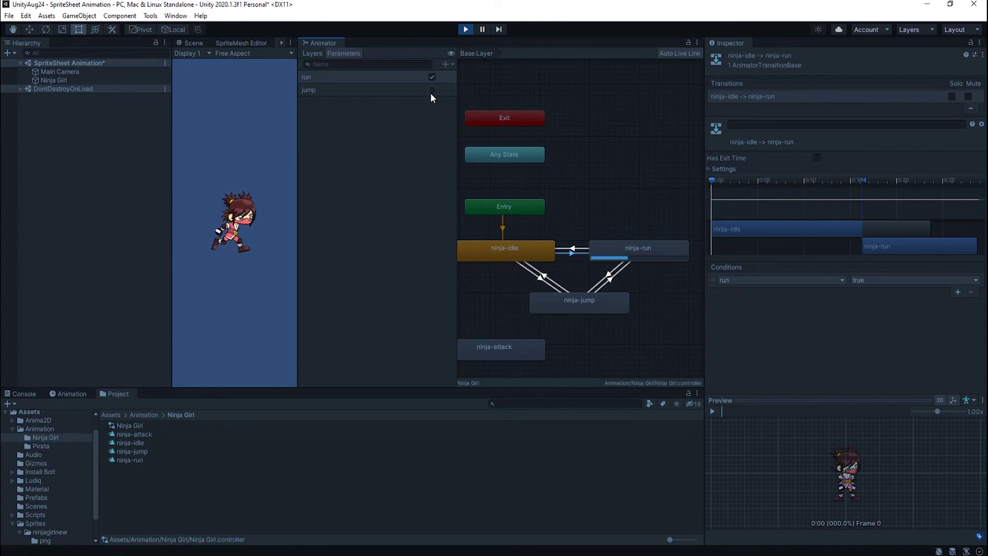
{"action": "left_click", "coordinate": [432, 77]}
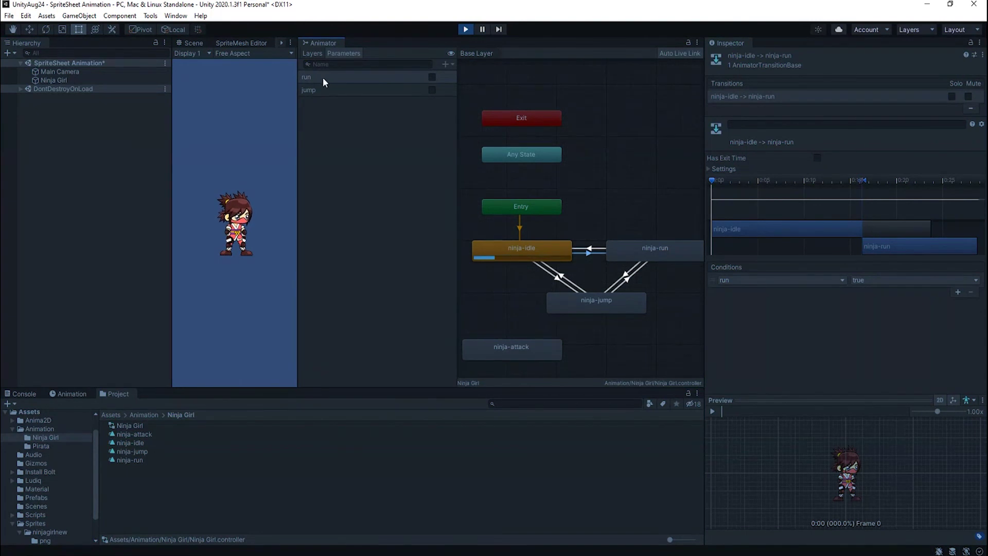
{"action": "left_click", "coordinate": [432, 90]}
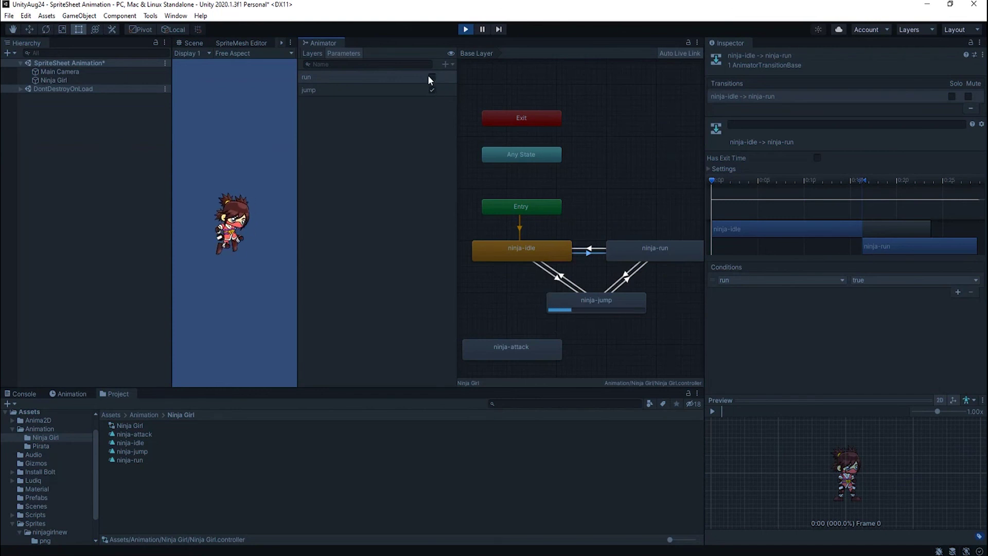
{"action": "left_click", "coordinate": [430, 91]}
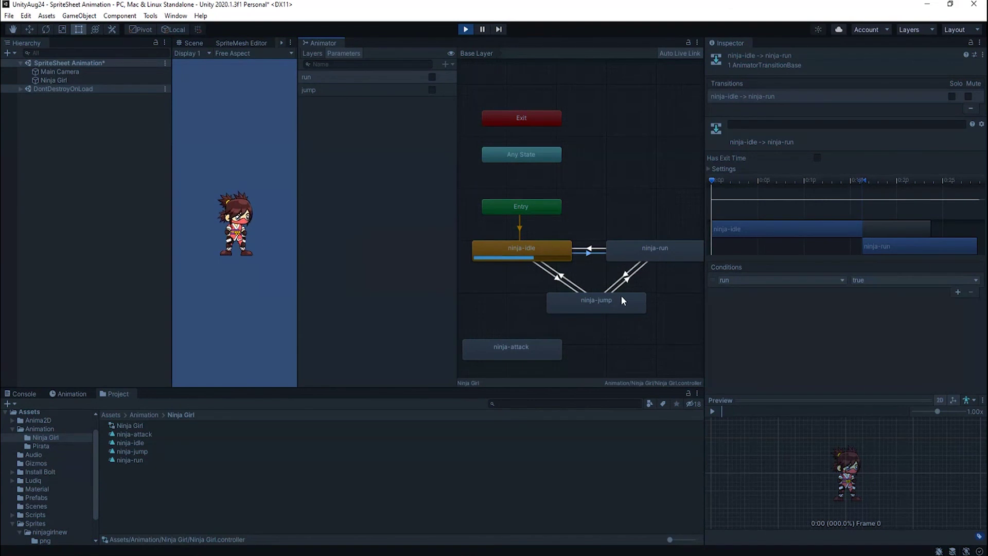
Step: Test jumping while running by enabling run, switching jump on and off, and disabling run
{"action": "left_click", "coordinate": [432, 77]}
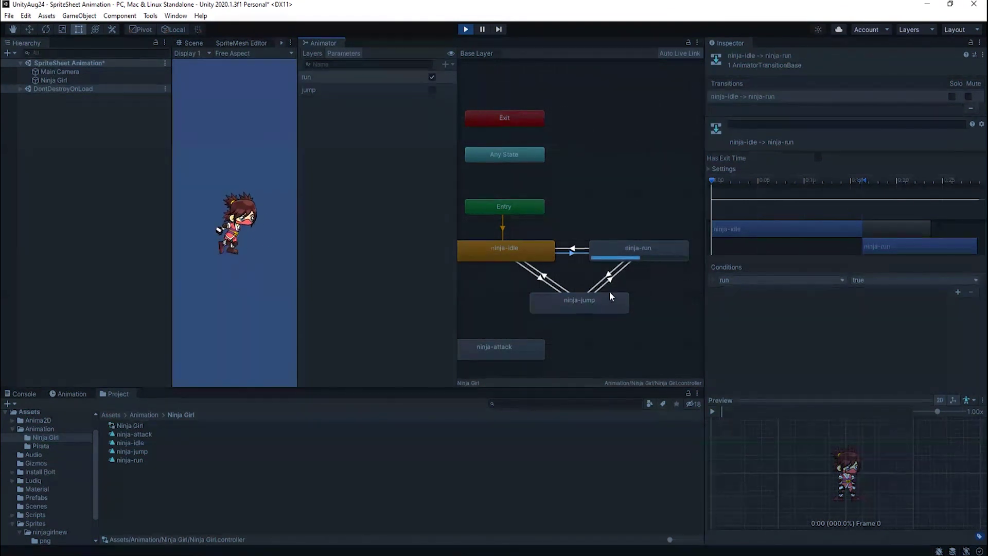
{"action": "left_click", "coordinate": [431, 91]}
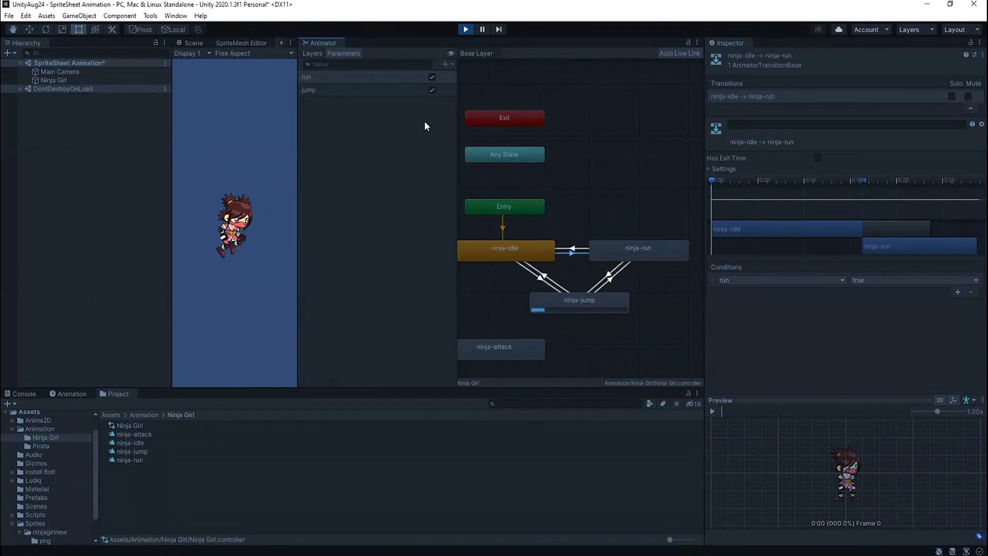
{"action": "left_click", "coordinate": [432, 90]}
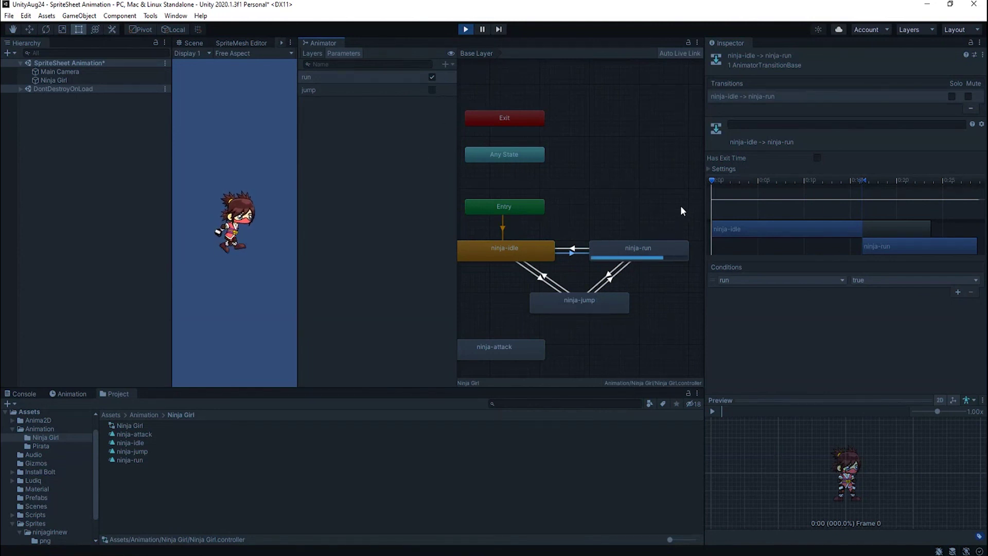
{"action": "left_click", "coordinate": [431, 76]}
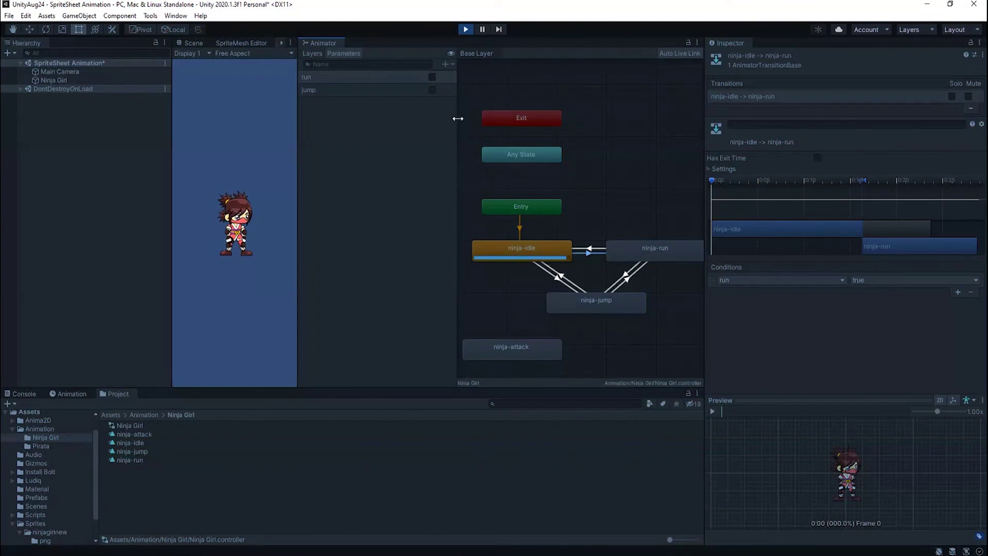
Step: Exit Play mode and save the SpriteSheet Animation scene
{"action": "left_click", "coordinate": [465, 30]}
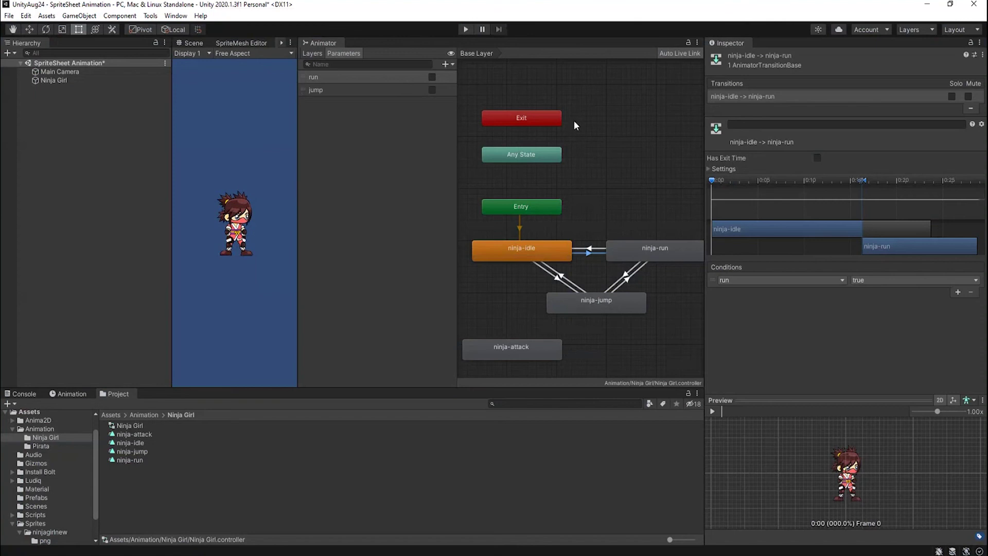
{"action": "left_click", "coordinate": [9, 15]}
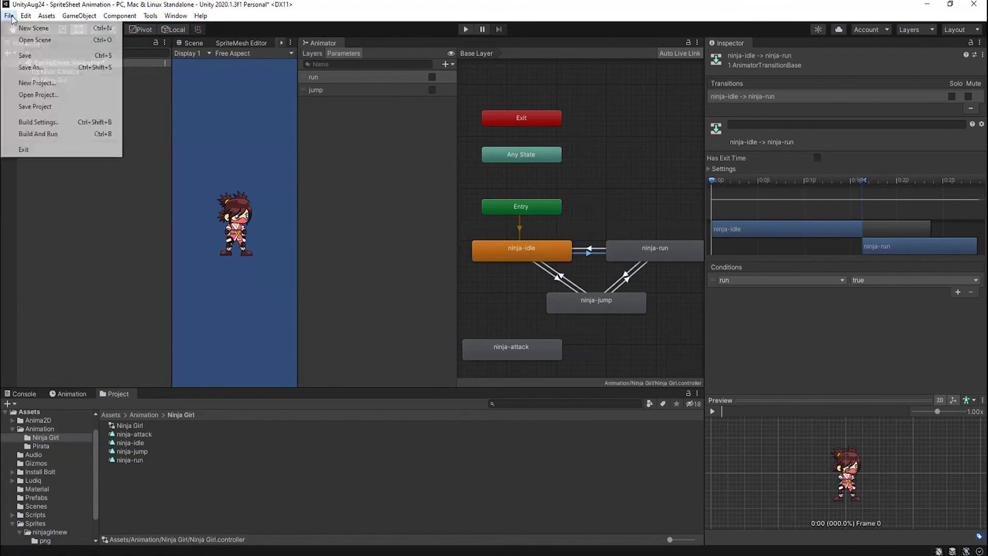
{"action": "left_click", "coordinate": [26, 57]}
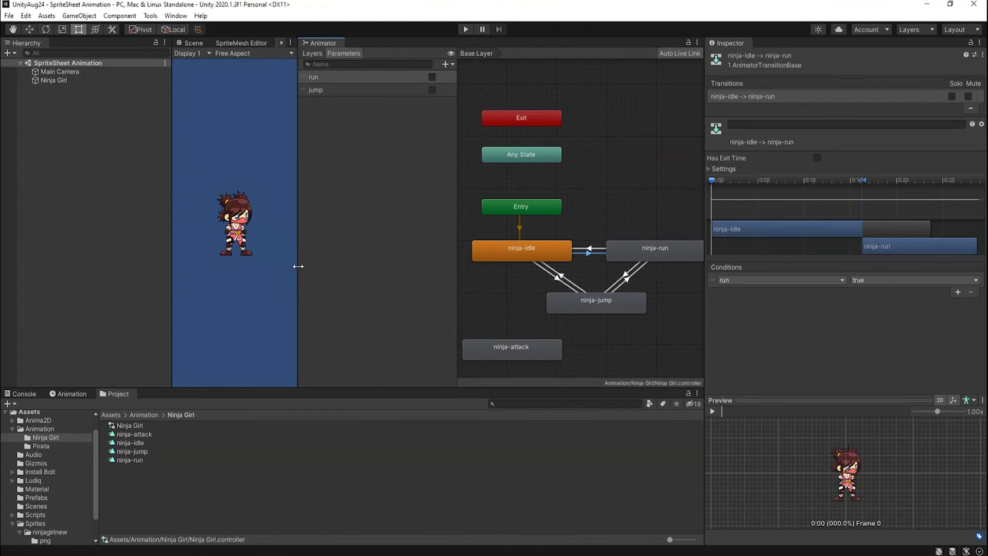
Step: Select Ninja Girl, dock the Animator window beside the Scene view, and bring the Scene view forward
{"action": "left_click_drag", "start_coordinate": [298, 265], "coordinate": [316, 271]}
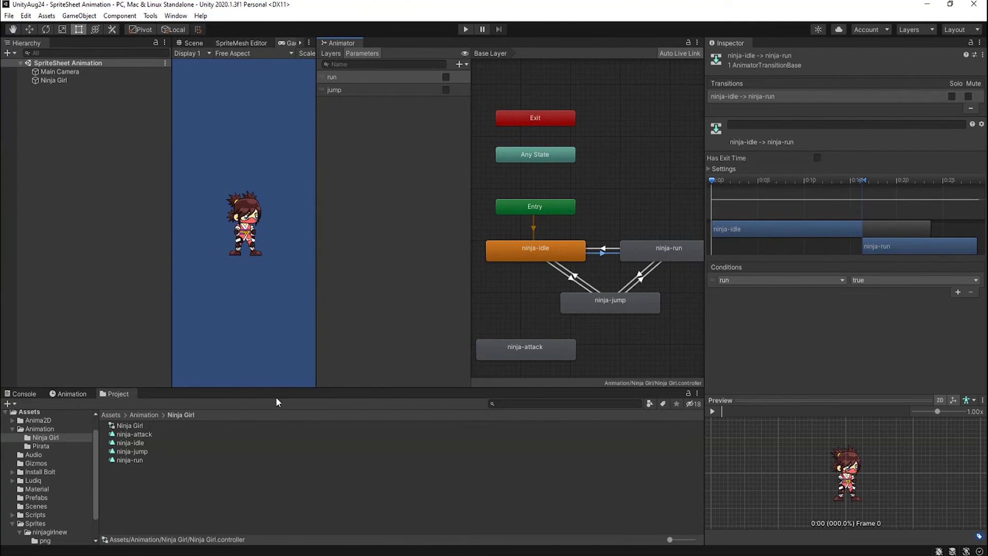
{"action": "left_click", "coordinate": [54, 81]}
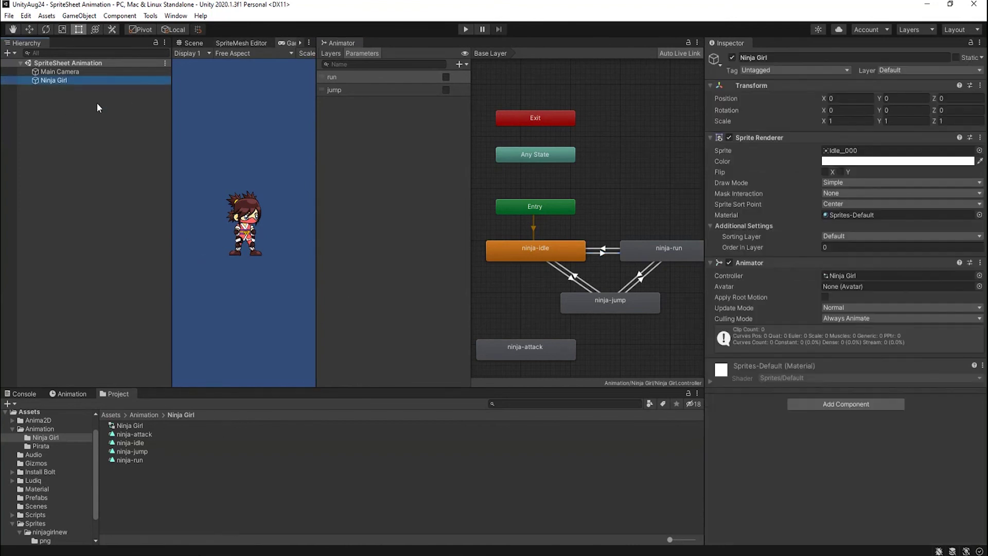
{"action": "left_click_drag", "start_coordinate": [345, 48], "coordinate": [256, 46]}
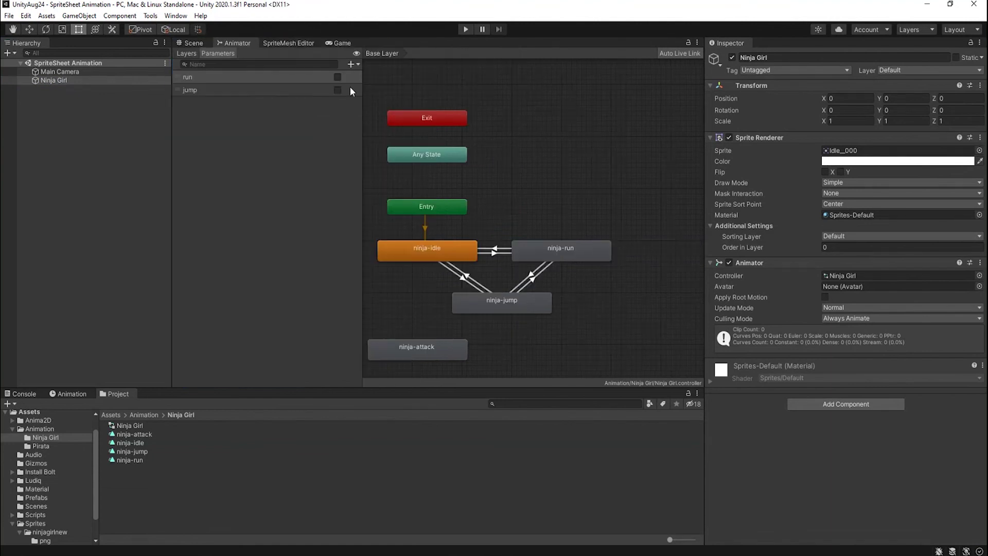
{"action": "left_click", "coordinate": [186, 43]}
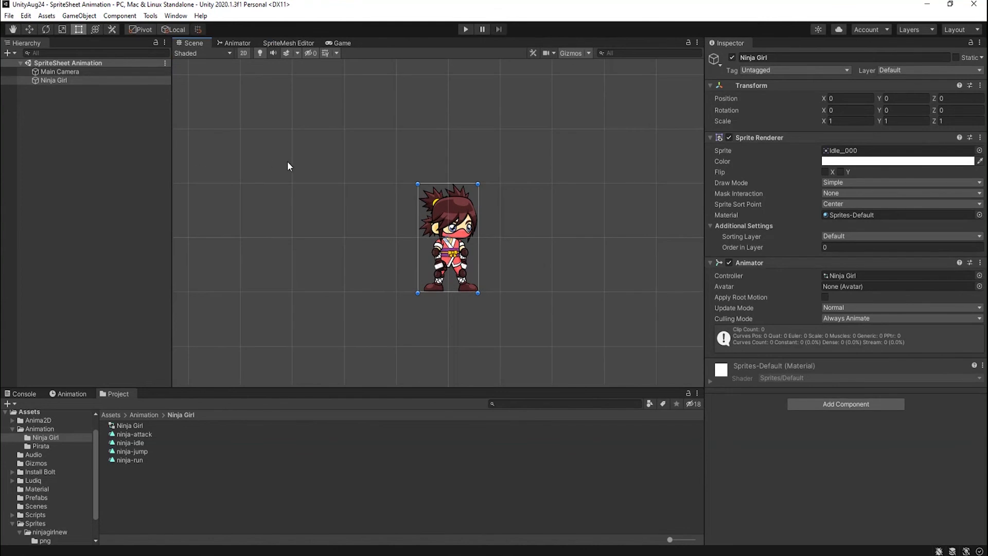
Step: Play the scene briefly to check how Ninja Girl behaves without physics, and exit Play mode
{"action": "key", "text": "ctrl+p"}
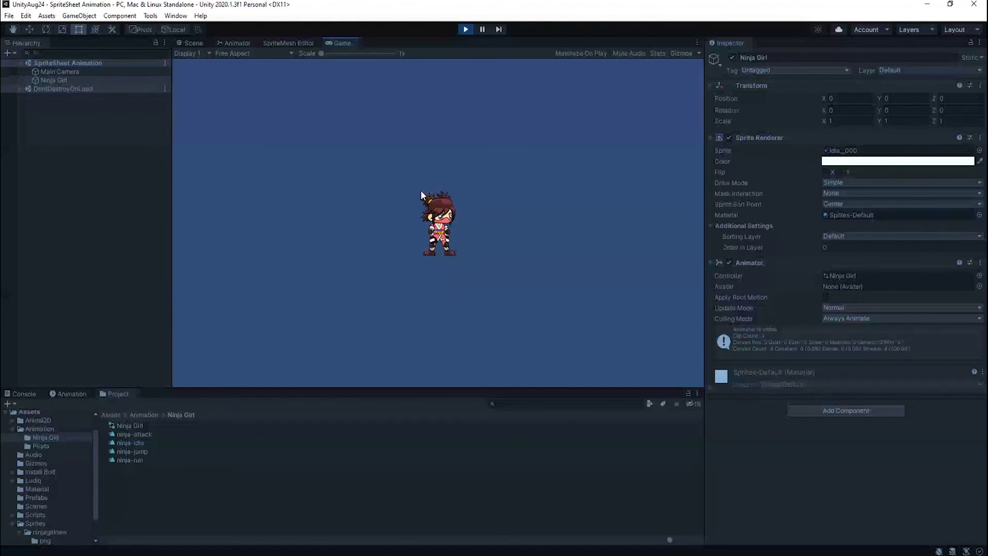
{"action": "left_click", "coordinate": [465, 29]}
Step: Add a Rigidbody 2D component to Ninja Girl, expand its settings, and test its gravity in Play mode
{"action": "left_click", "coordinate": [845, 404]}
{"action": "type", "text": "rigi"}
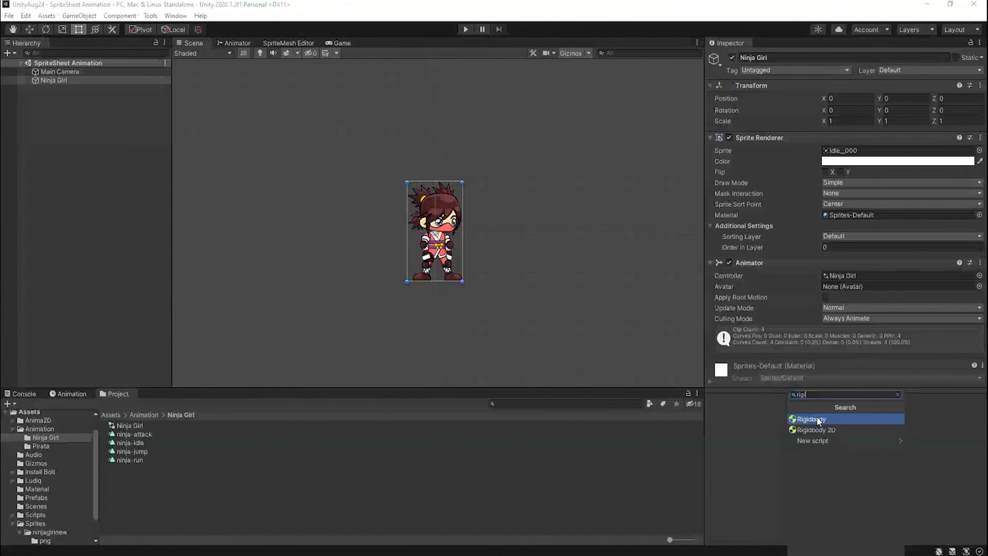
{"action": "key", "text": "Down"}
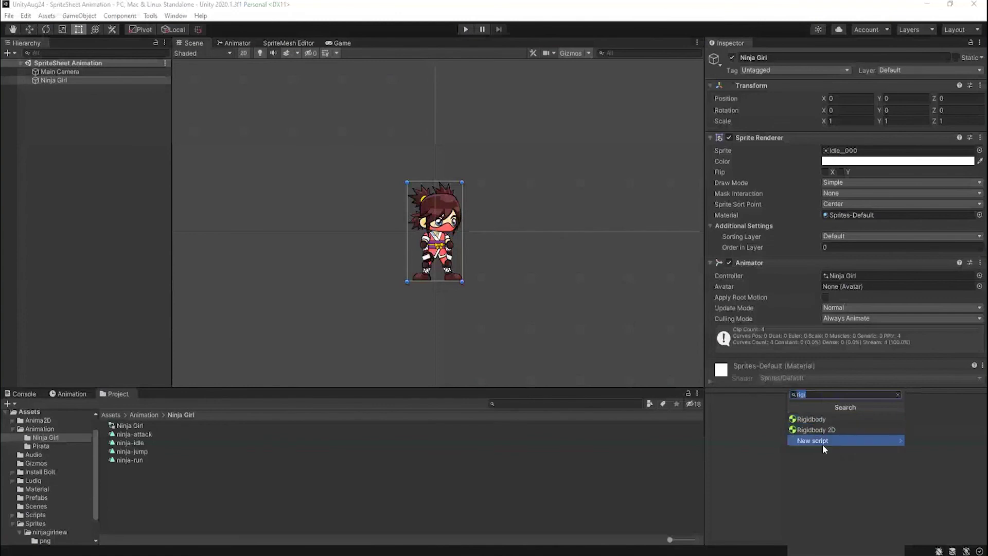
{"action": "left_click", "coordinate": [819, 432]}
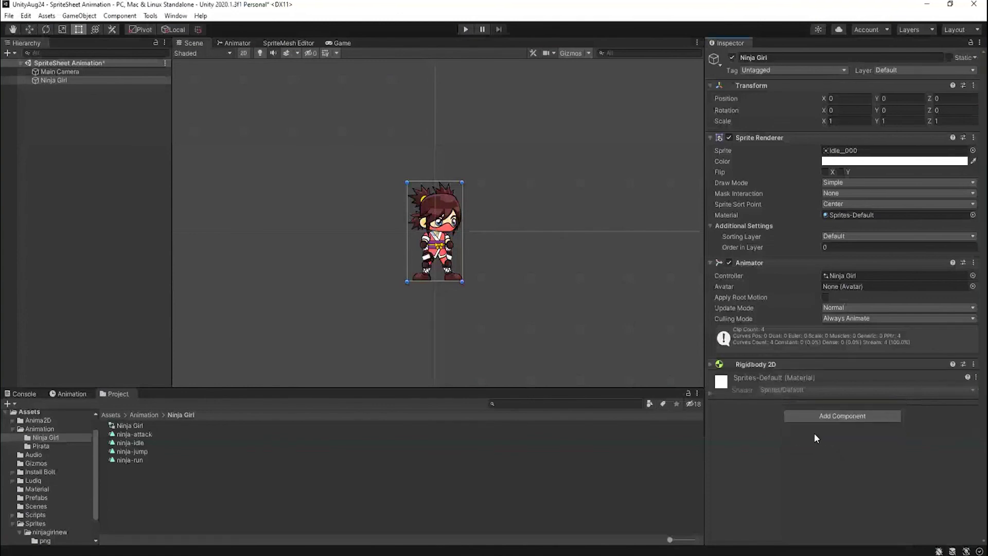
{"action": "left_click", "coordinate": [709, 365]}
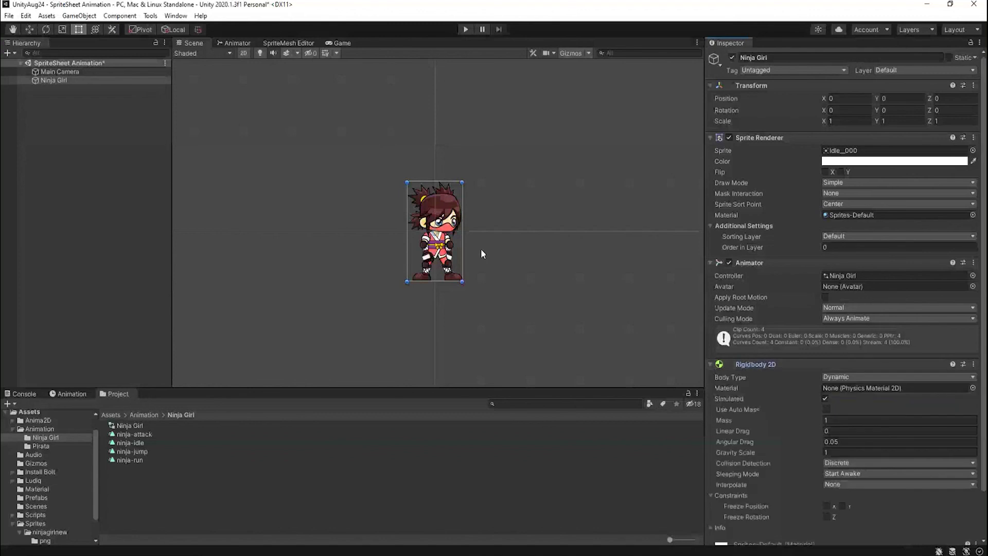
{"action": "scroll", "coordinate": [799, 417], "scroll_direction": "down", "scroll_amount": 3}
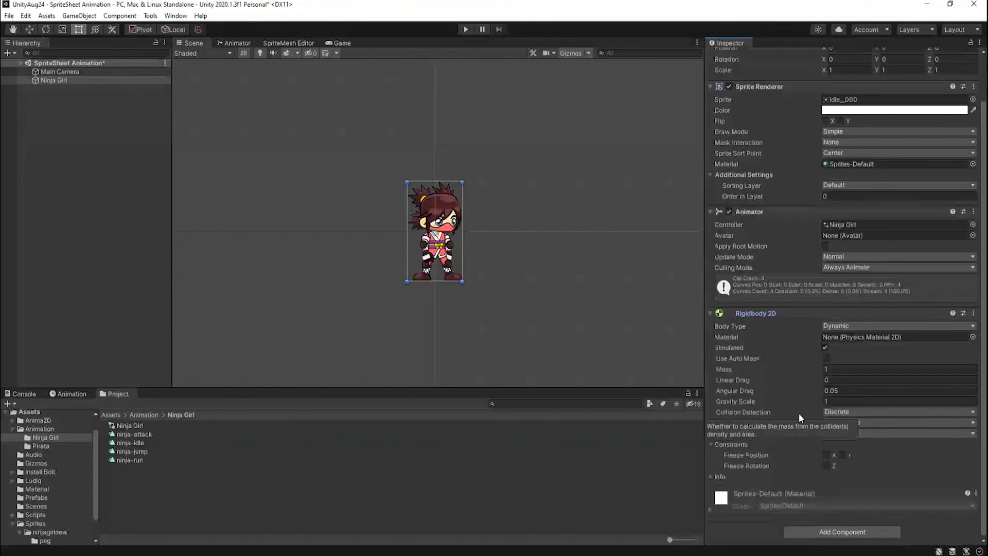
{"action": "left_click", "coordinate": [465, 30]}
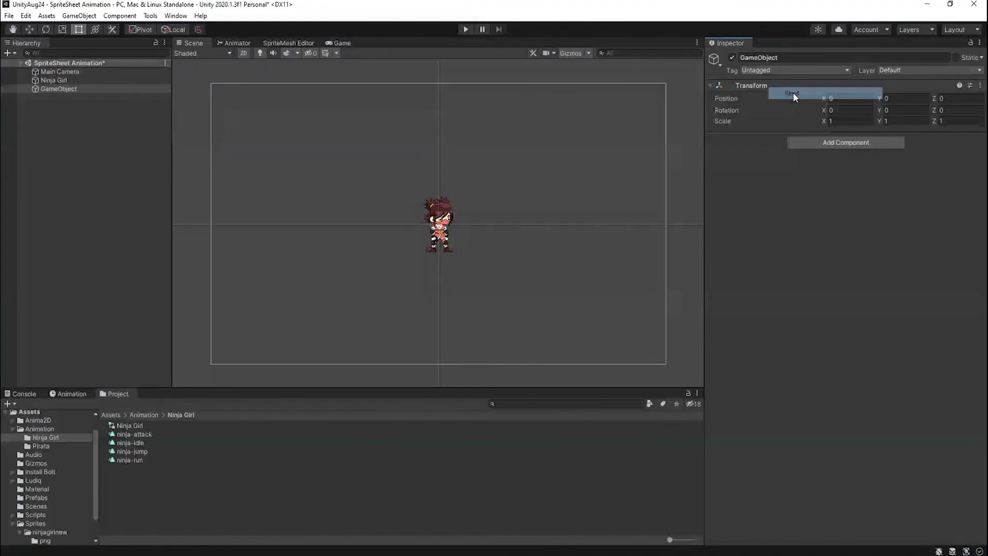
Step: Create an empty GameObject at the scene root, reset its Transform, and name it Ambiente
{"action": "left_click", "coordinate": [793, 94]}
{"action": "type", "text": "Ambiente"}
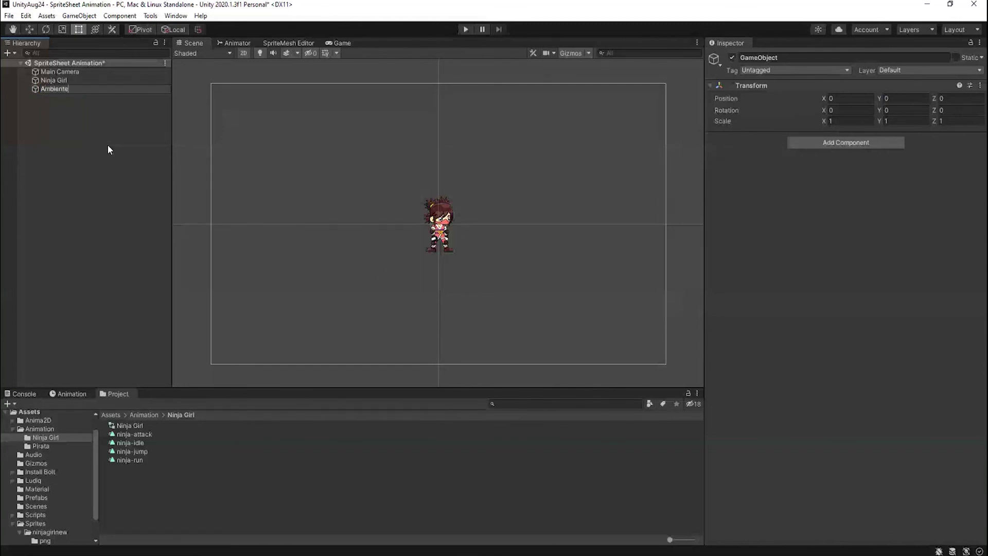
{"action": "key", "text": "Return"}
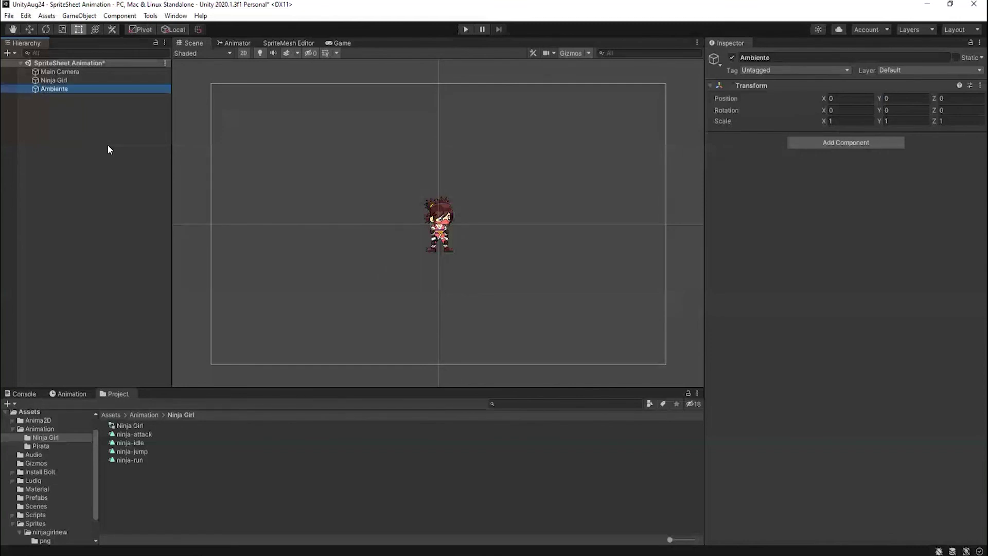
Step: Add a 3D Cube under Ambiente and stretch it into a floor about 21 by 2.3 units along the camera frame's lower edge
{"action": "right_click", "coordinate": [69, 89]}
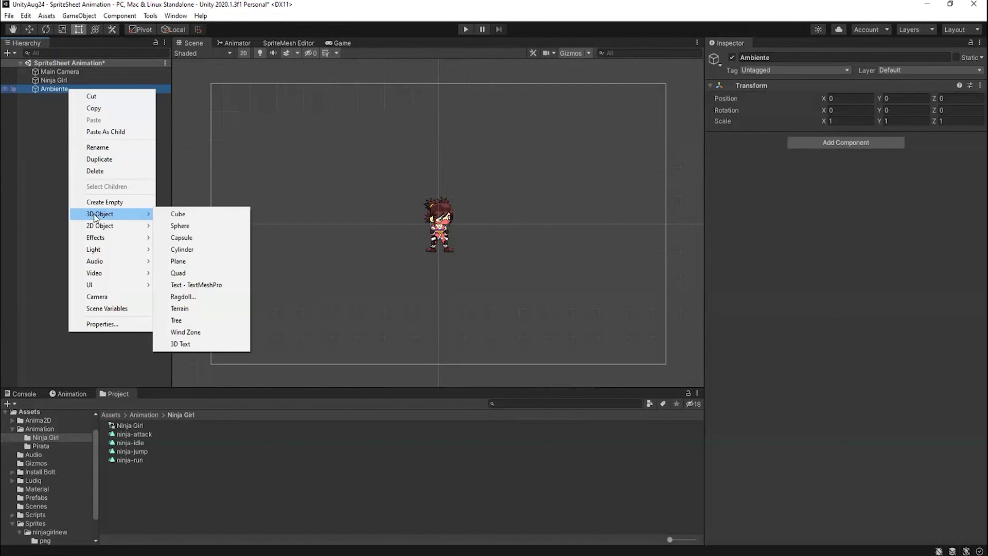
{"action": "mouse_move", "coordinate": [123, 214]}
{"action": "left_click", "coordinate": [242, 213]}
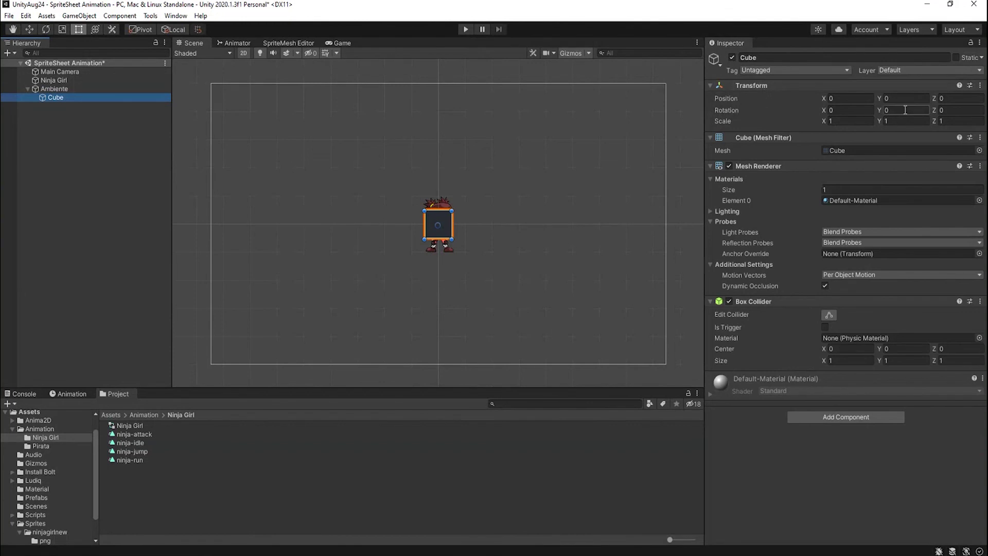
{"action": "left_click_drag", "start_coordinate": [444, 227], "coordinate": [705, 364]}
{"action": "left_click_drag", "start_coordinate": [448, 375], "coordinate": [446, 396]}
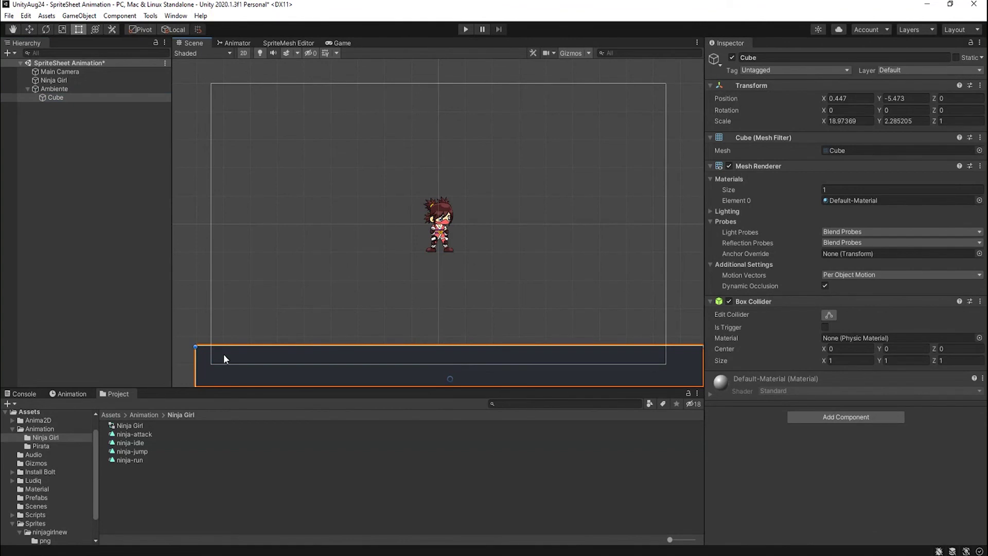
{"action": "left_click_drag", "start_coordinate": [193, 362], "coordinate": [147, 357]}
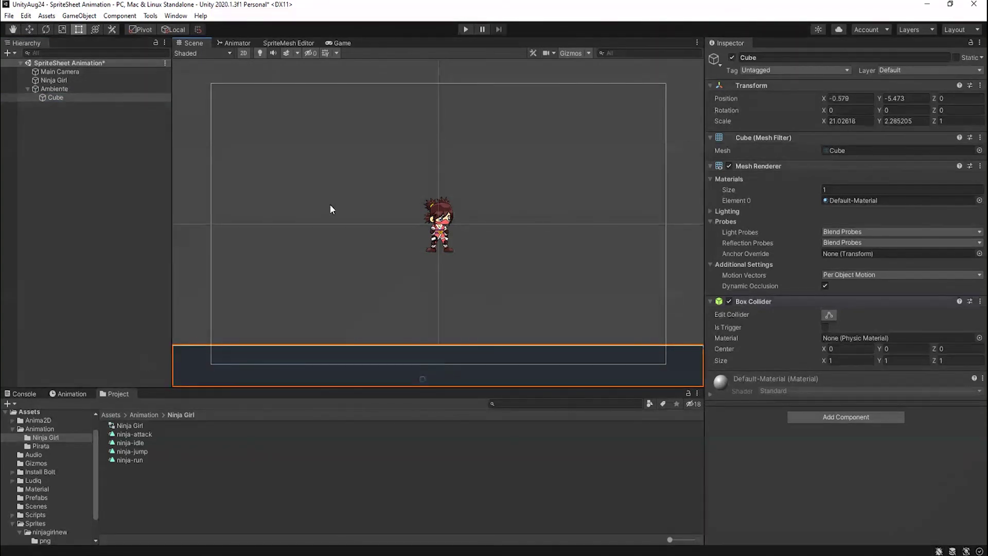
Step: Examine the Cube's Box Collider and play the scene to test whether Ninja Girl lands on the floor
{"action": "left_click", "coordinate": [63, 97]}
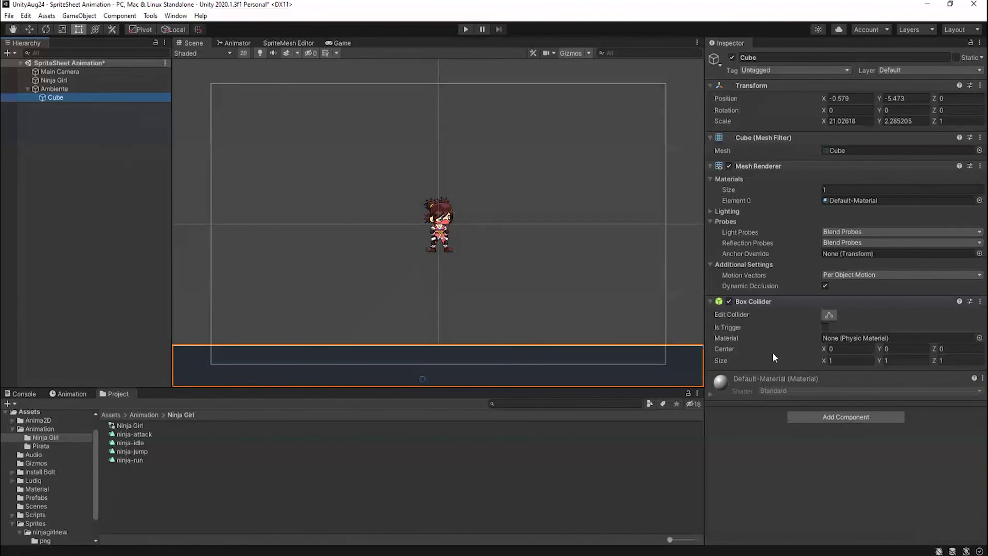
{"action": "left_click", "coordinate": [466, 29]}
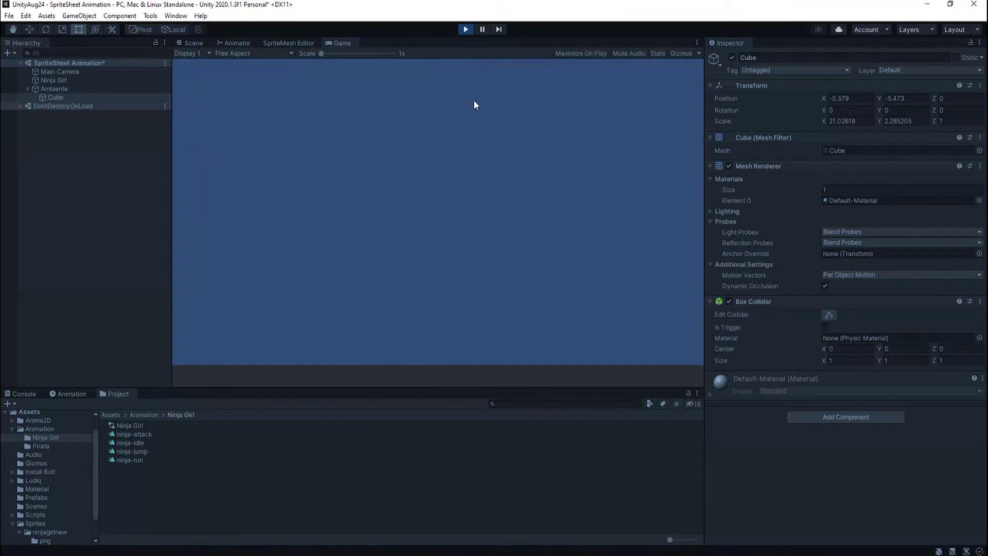
{"action": "left_click", "coordinate": [466, 29]}
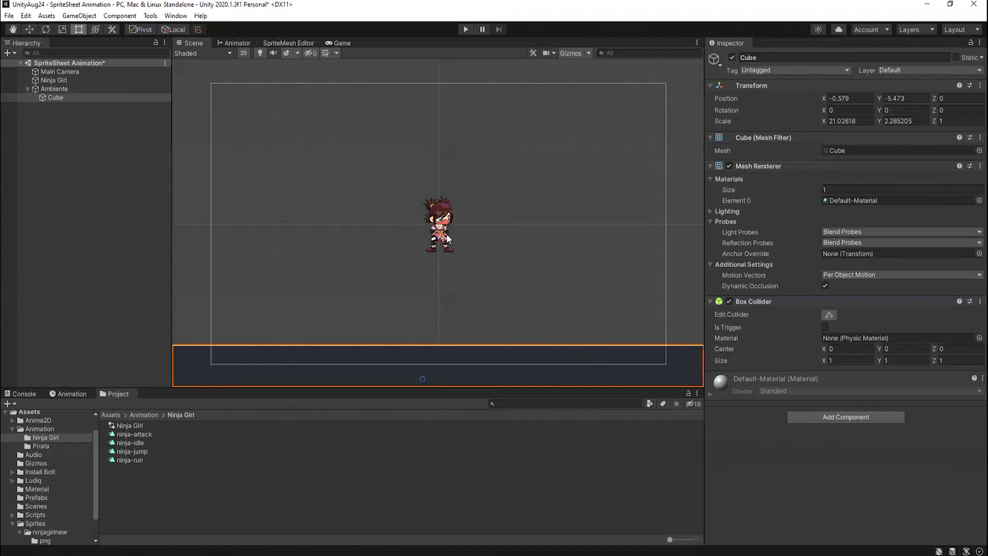
Step: Add a Capsule Collider 2D component to Ninja Girl
{"action": "left_click", "coordinate": [70, 80]}
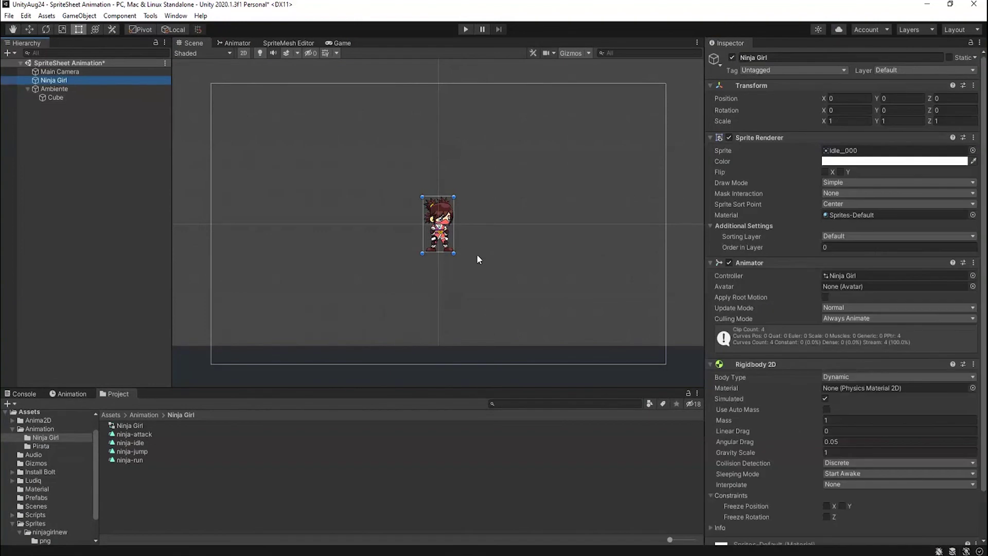
{"action": "scroll", "coordinate": [743, 370], "scroll_direction": "down", "scroll_amount": 3}
{"action": "left_click", "coordinate": [843, 532]}
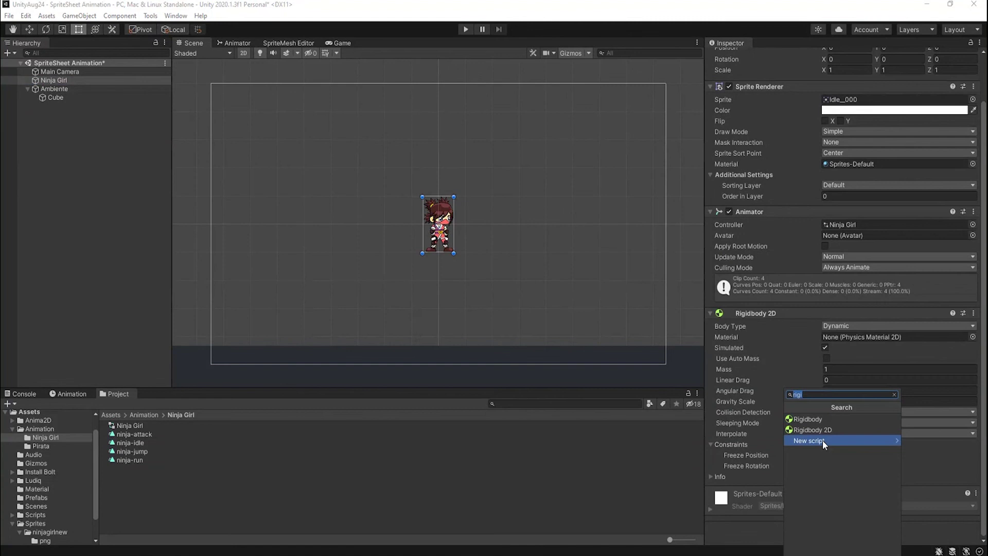
{"action": "type", "text": "cas"}
{"action": "key", "text": "BackSpace"}
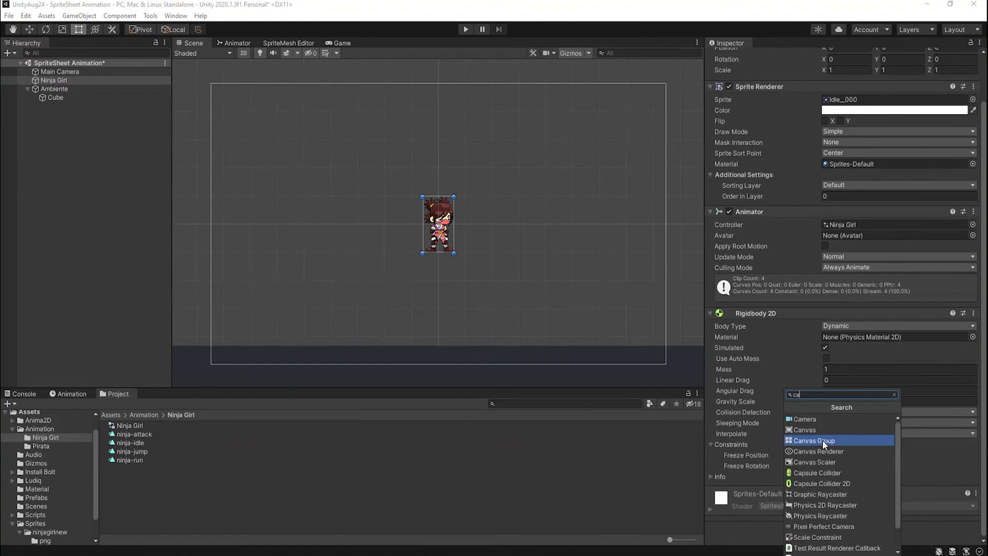
{"action": "type", "text": "psu"}
{"action": "key", "text": "Up"}
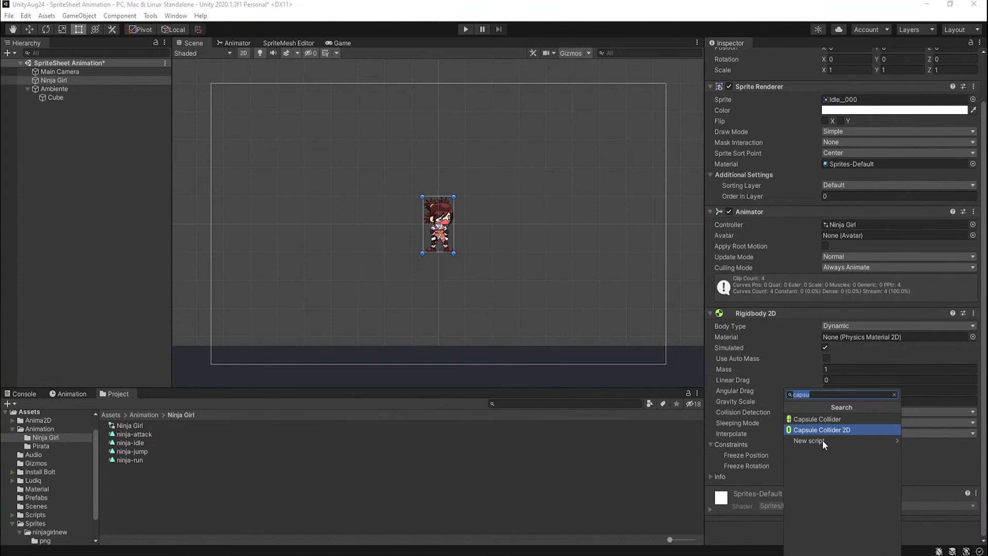
{"action": "key", "text": "Return"}
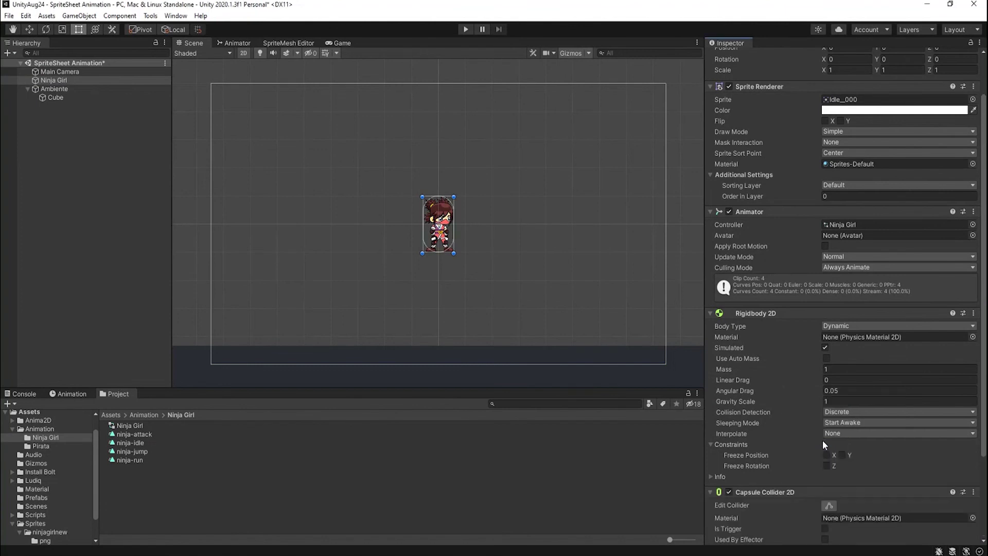
Step: Fit the capsule collider to Ninja Girl's body with offset X 0.08, Y -0.15 and size X 0.9, Y 1.68
{"action": "scroll", "coordinate": [478, 232], "scroll_direction": "up", "scroll_amount": 2}
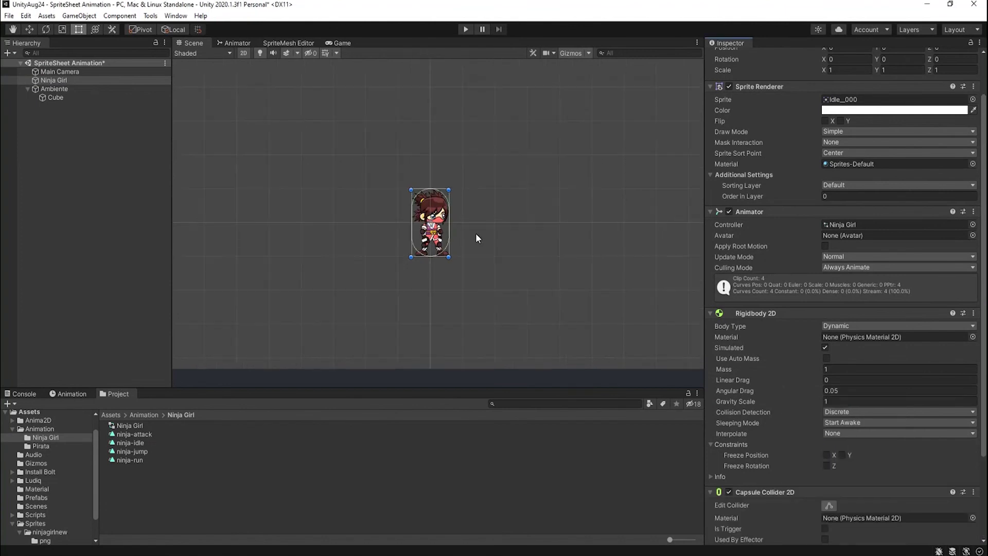
{"action": "scroll", "coordinate": [475, 233], "scroll_direction": "up", "scroll_amount": 4}
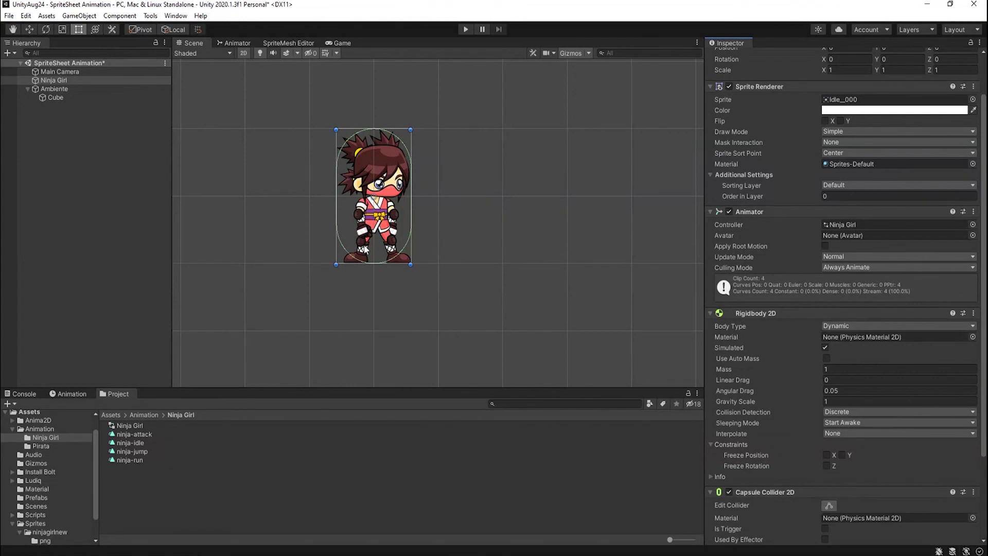
{"action": "scroll", "coordinate": [483, 282], "scroll_direction": "up", "scroll_amount": 1}
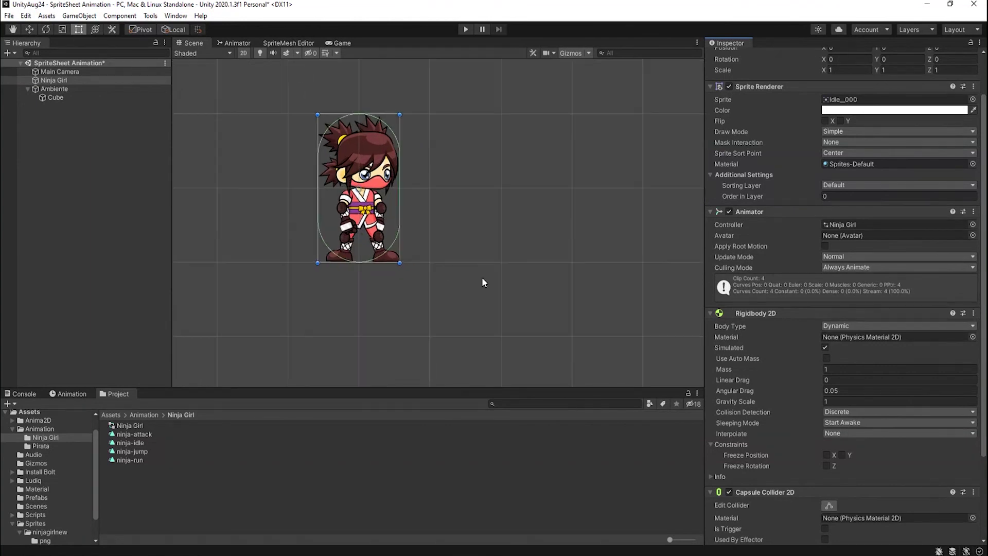
{"action": "scroll", "coordinate": [483, 282], "scroll_direction": "down", "scroll_amount": 1}
{"action": "scroll", "coordinate": [783, 386], "scroll_direction": "down", "scroll_amount": 5}
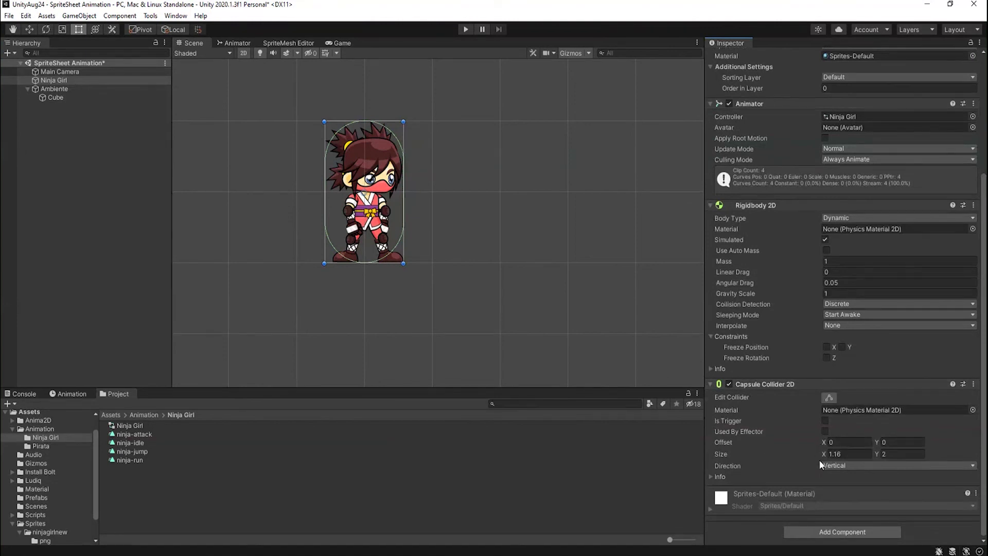
{"action": "mouse_move", "coordinate": [822, 452]}
{"action": "left_mouse_down"}
{"action": "mouse_move", "coordinate": [814, 455]}
{"action": "mouse_move", "coordinate": [870, 458]}
{"action": "mouse_move", "coordinate": [813, 456]}
{"action": "left_mouse_up"}
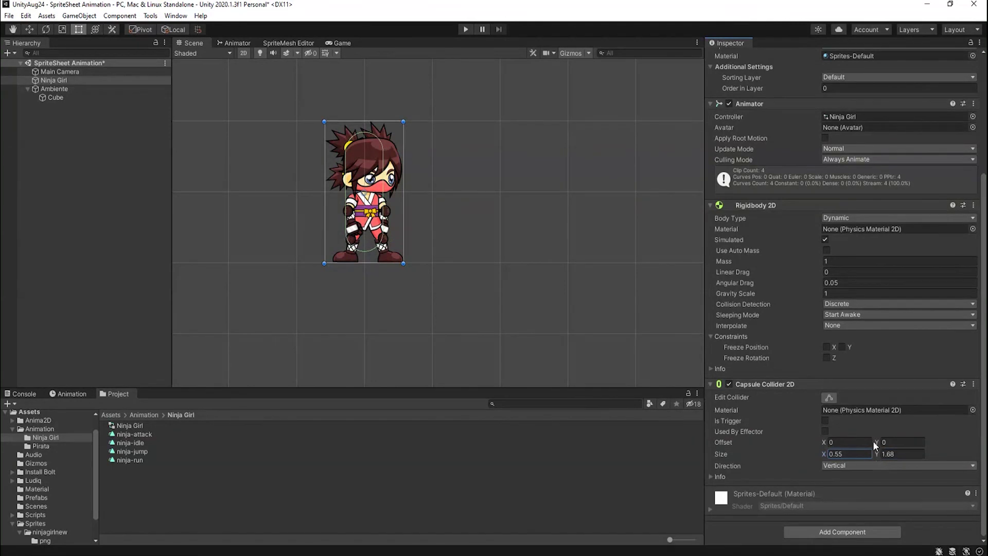
{"action": "left_click_drag", "start_coordinate": [875, 439], "coordinate": [870, 441]}
{"action": "left_click_drag", "start_coordinate": [822, 453], "coordinate": [824, 445]}
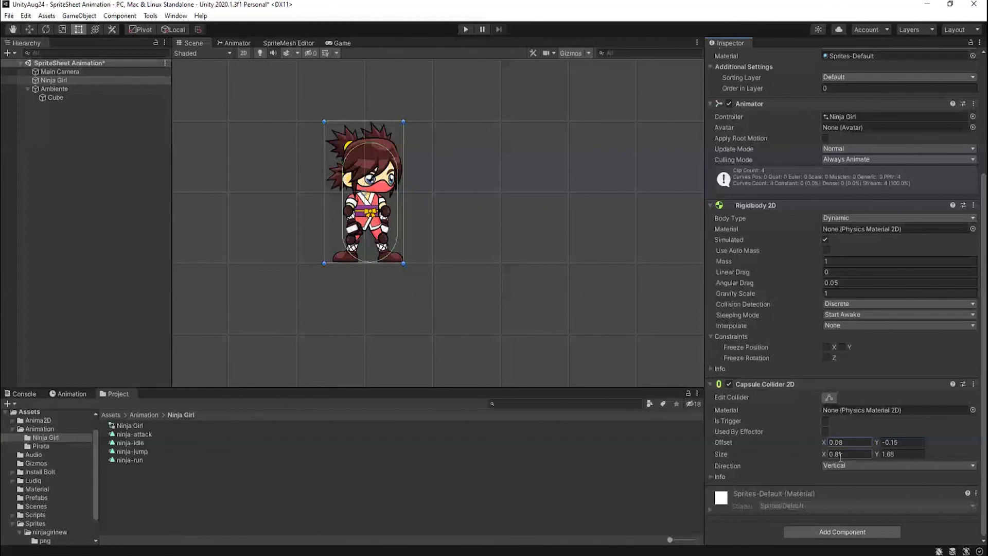
{"action": "left_click_drag", "start_coordinate": [824, 453], "coordinate": [772, 446]}
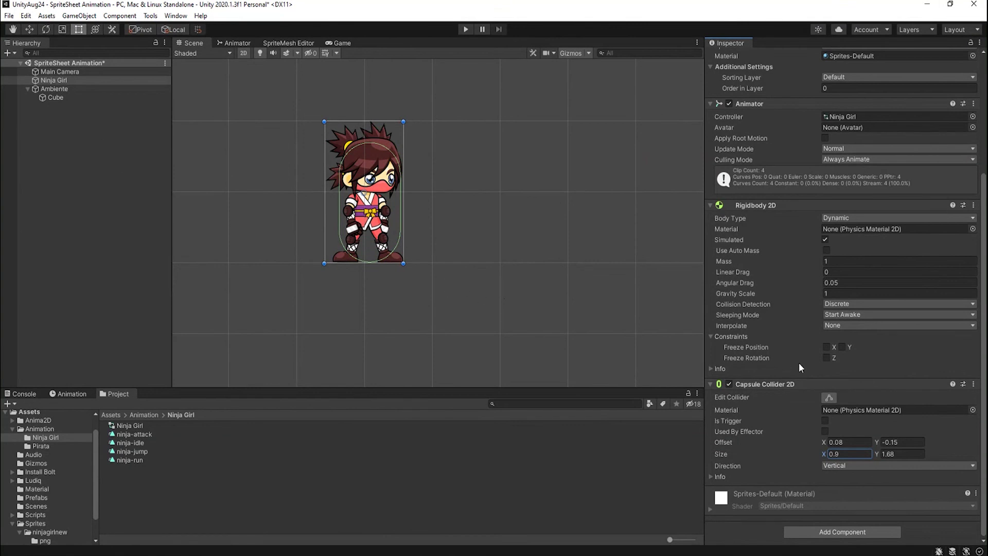
Step: Play the scene to test Ninja Girl's capsule collider against the floor, and examine the Cube's Box Collider
{"action": "left_click", "coordinate": [463, 30]}
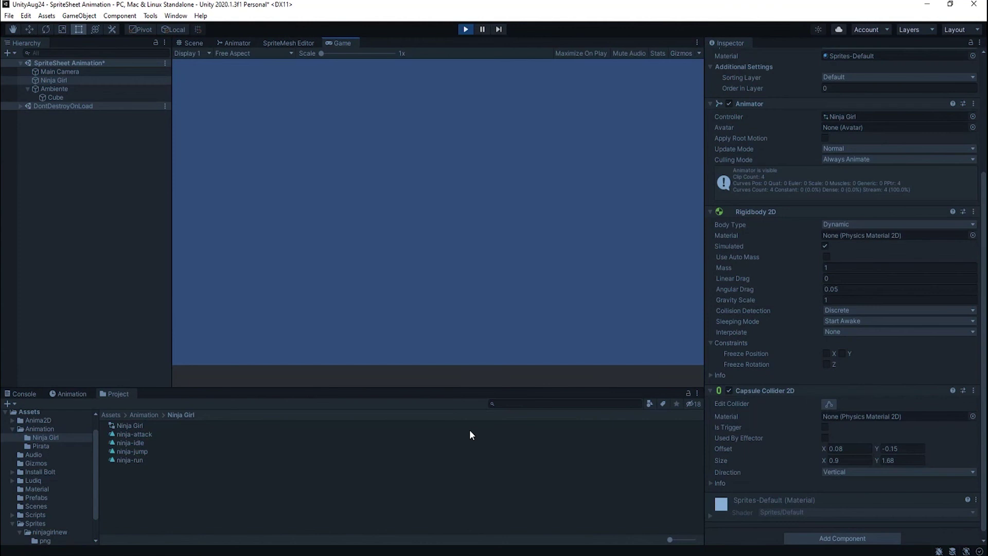
{"action": "left_click", "coordinate": [468, 27]}
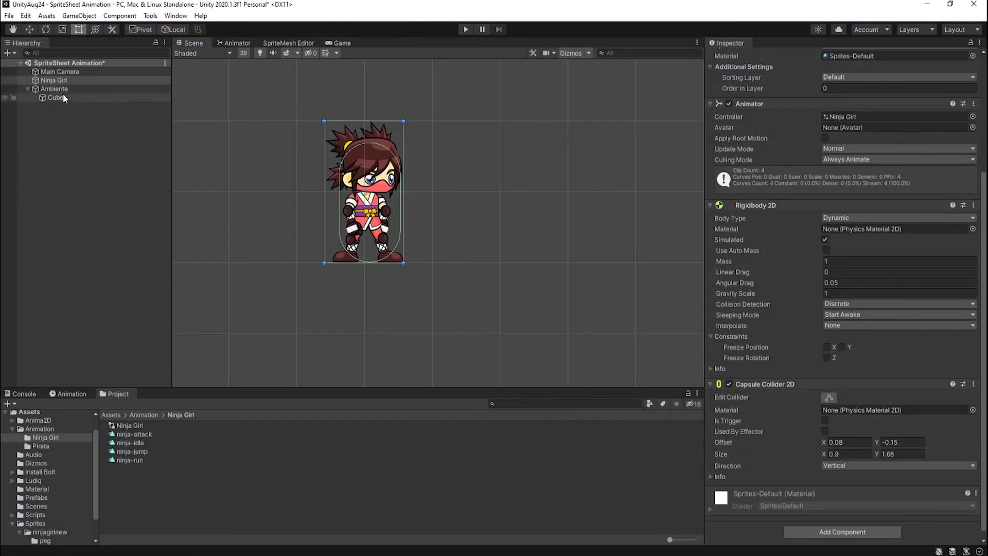
{"action": "left_click", "coordinate": [63, 98]}
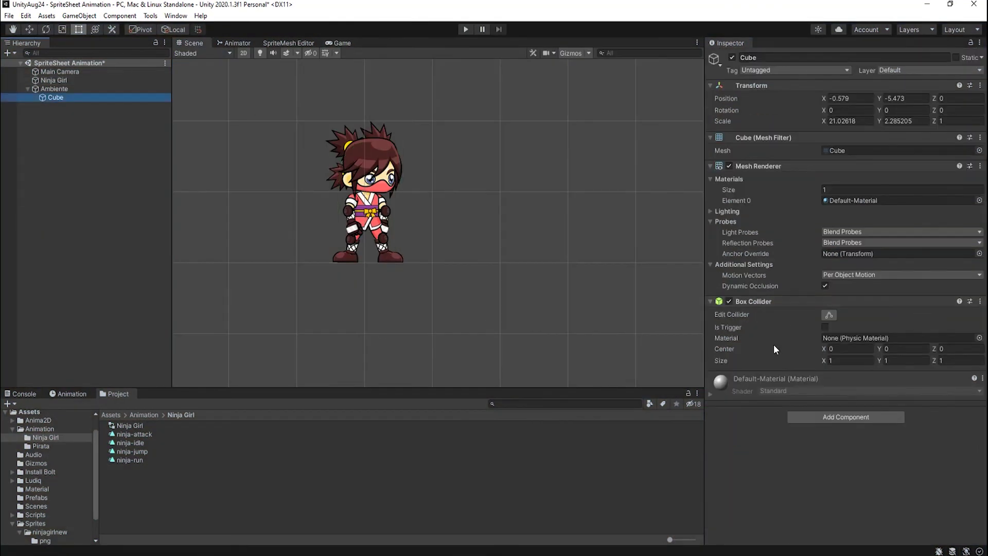
Step: Examine the Cube's Box Collider in the scene, disabling the component and enabling it again
{"action": "scroll", "coordinate": [280, 178], "scroll_direction": "down", "scroll_amount": 5}
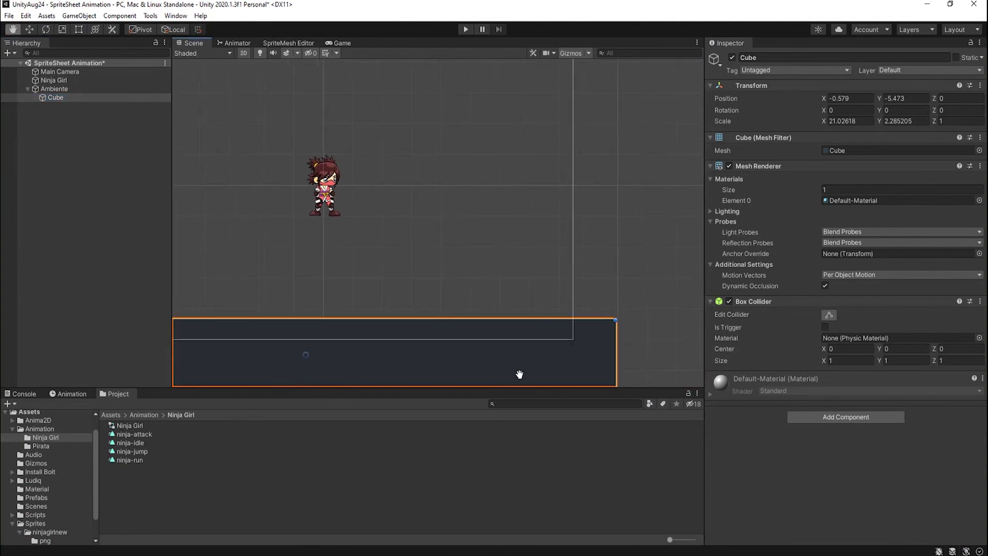
{"action": "scroll", "coordinate": [623, 375], "scroll_direction": "up", "scroll_amount": 5}
{"action": "scroll", "coordinate": [635, 355], "scroll_direction": "up", "scroll_amount": 5}
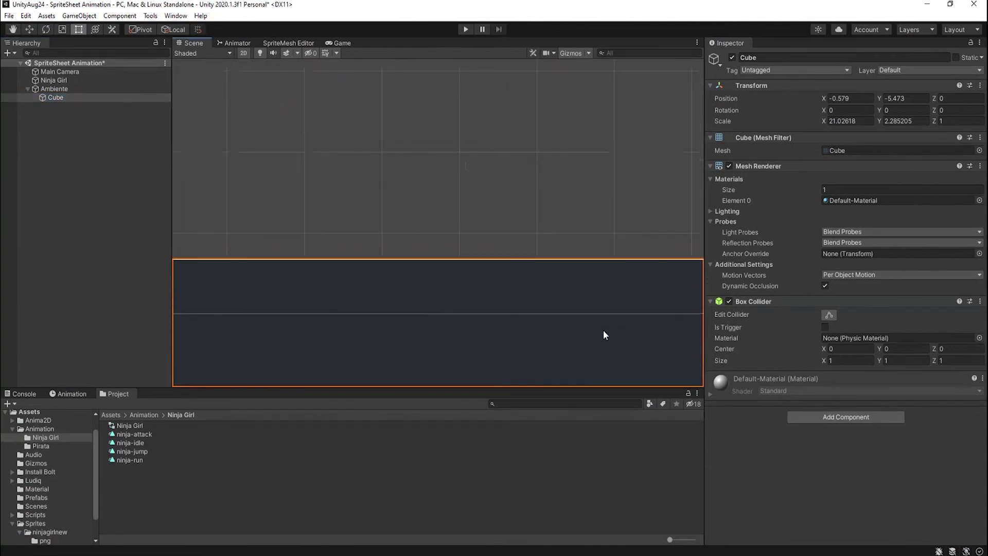
{"action": "scroll", "coordinate": [575, 280], "scroll_direction": "up", "scroll_amount": 1}
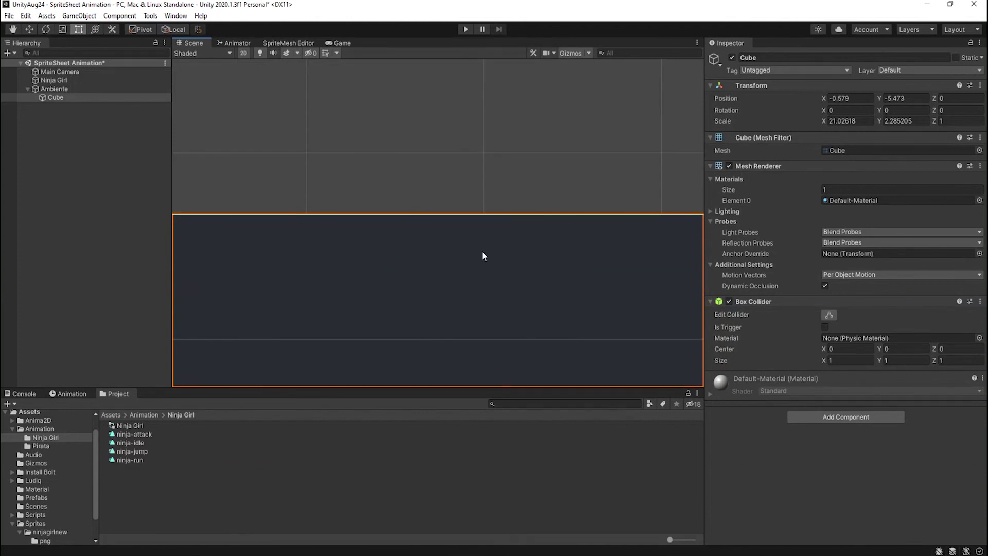
{"action": "left_click", "coordinate": [729, 301]}
{"action": "left_click", "coordinate": [709, 301]}
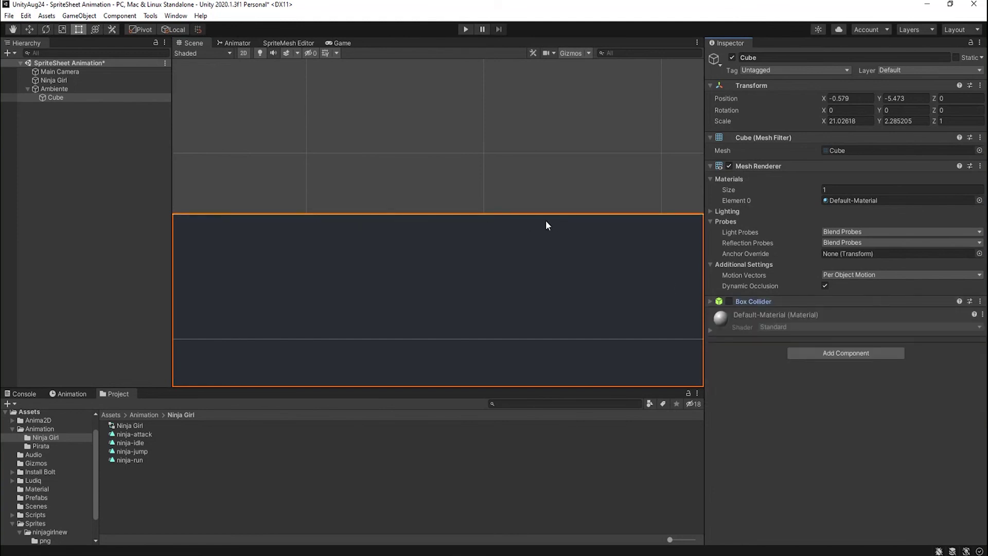
{"action": "left_click", "coordinate": [541, 177]}
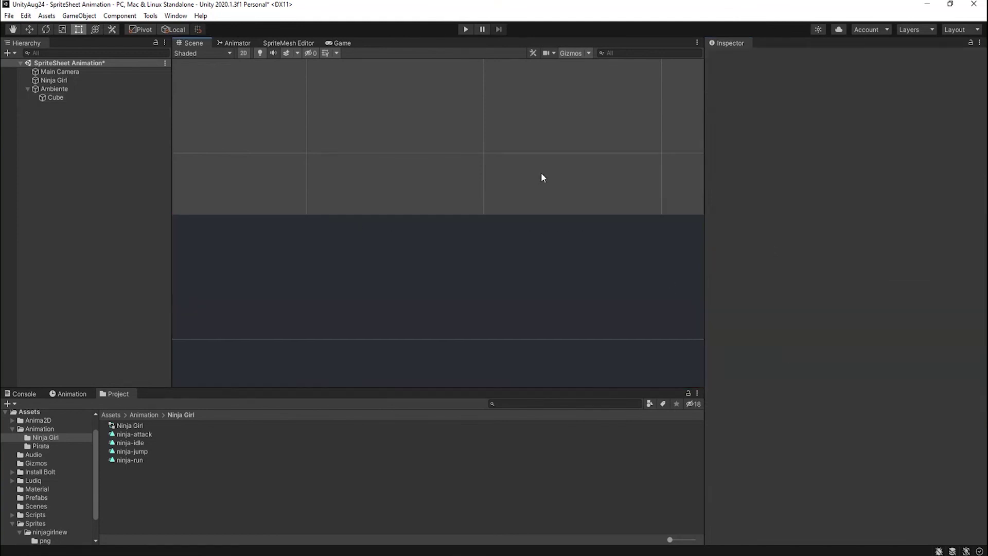
{"action": "left_click", "coordinate": [70, 96]}
{"action": "left_click", "coordinate": [729, 301]}
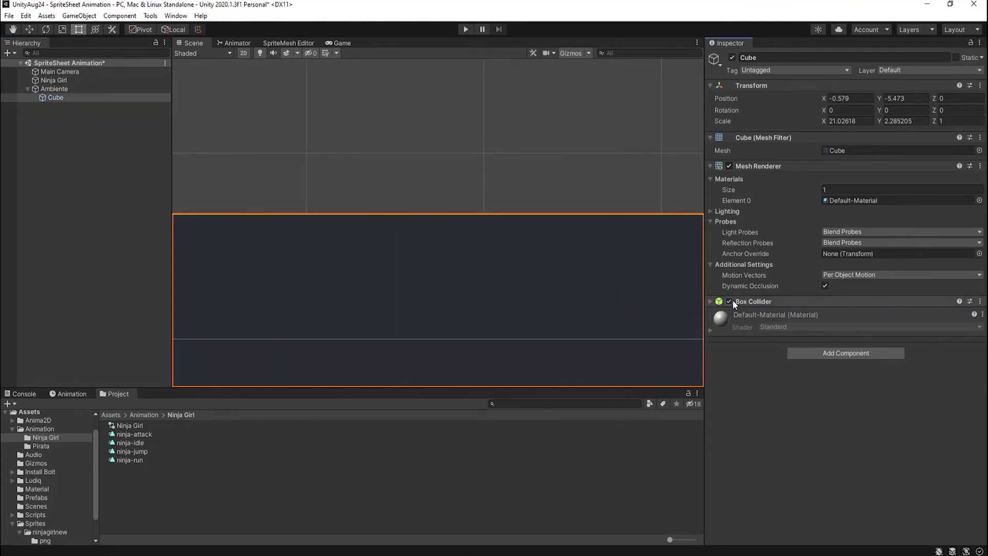
{"action": "left_click", "coordinate": [710, 300]}
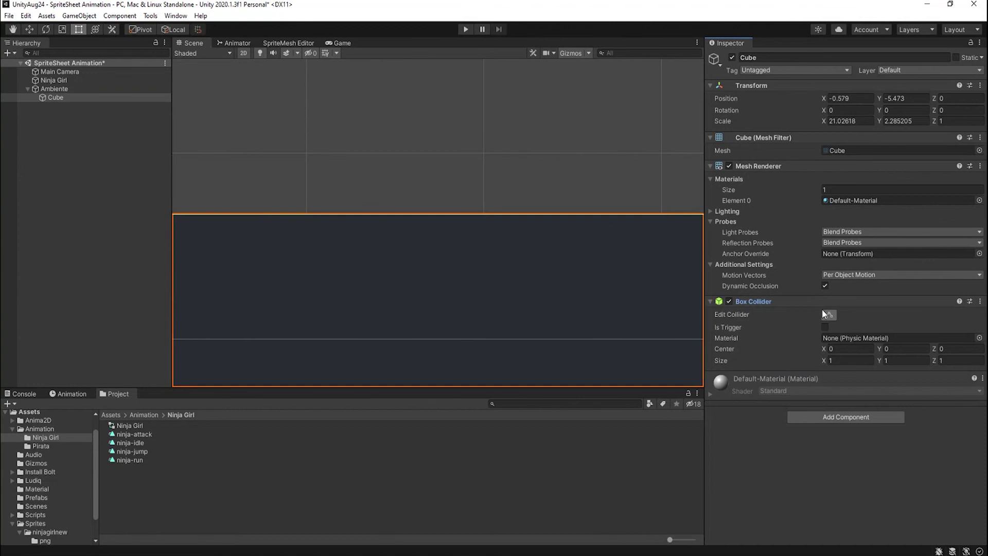
Step: Remove the Cube's Box Collider and add a Box Collider 2D component in its place
{"action": "left_click", "coordinate": [980, 302]}
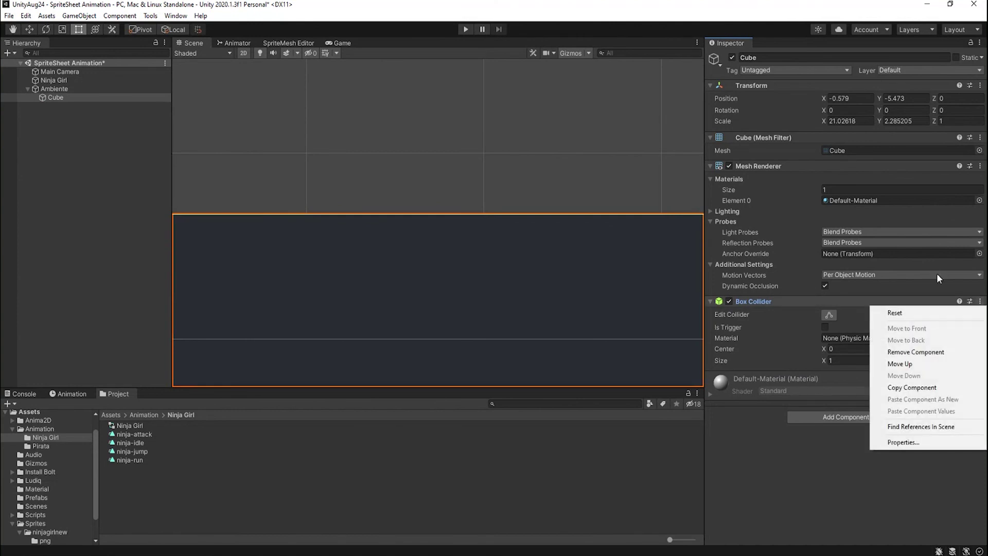
{"action": "left_click", "coordinate": [927, 354]}
{"action": "left_click", "coordinate": [851, 344]}
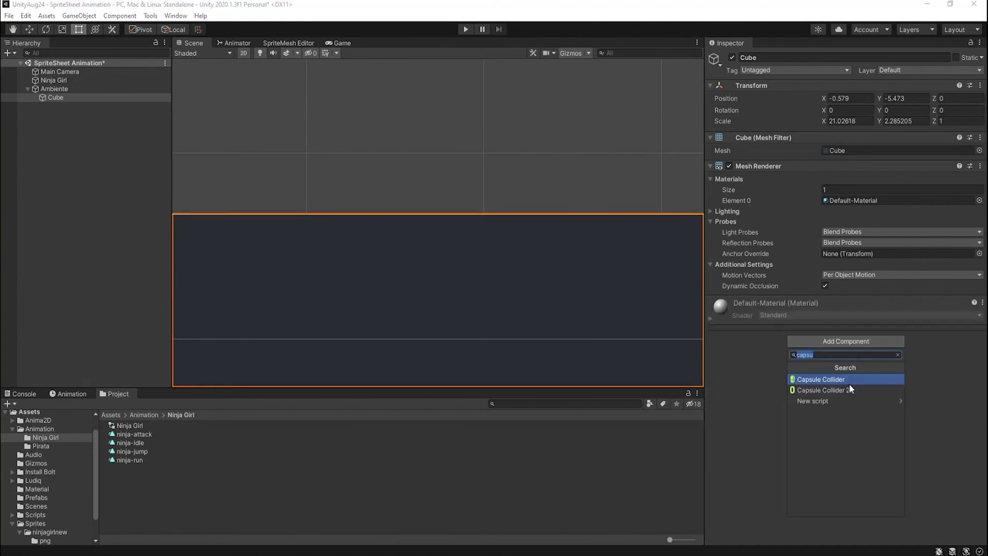
{"action": "type", "text": "box"}
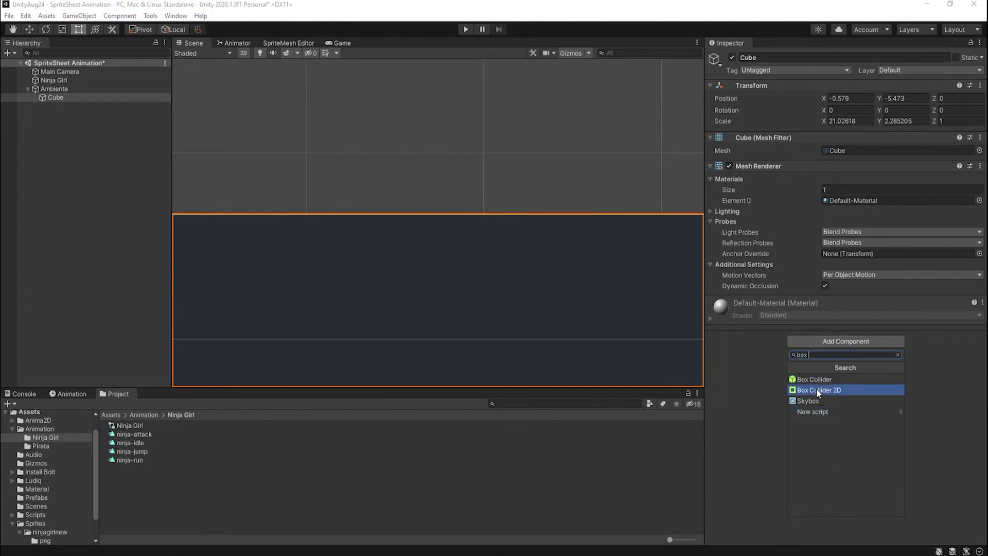
{"action": "left_click", "coordinate": [818, 391]}
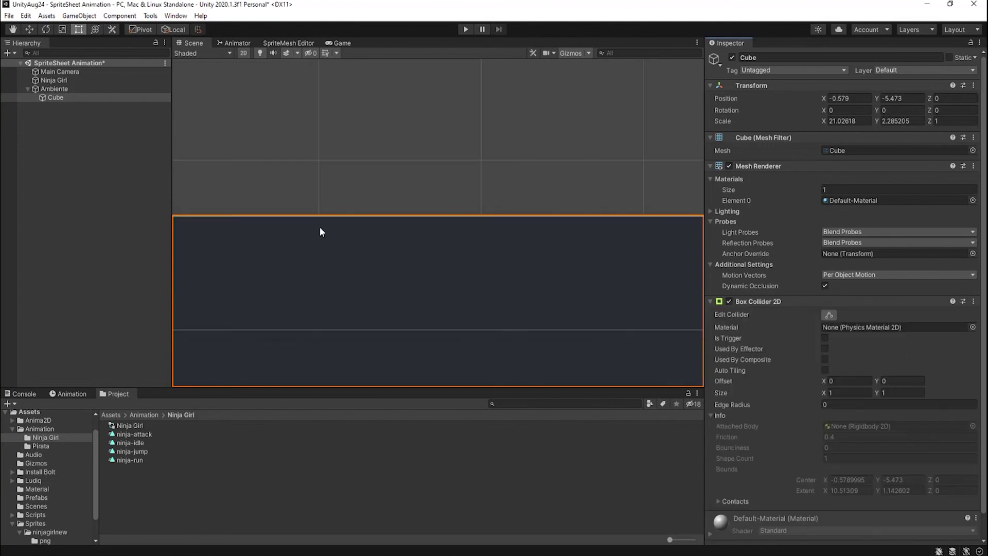
Step: Examine the Cube's Box Collider 2D outline in the 3D view and compare it with Ninja Girl's capsule collider
{"action": "scroll", "coordinate": [397, 237], "scroll_direction": "down", "scroll_amount": 2}
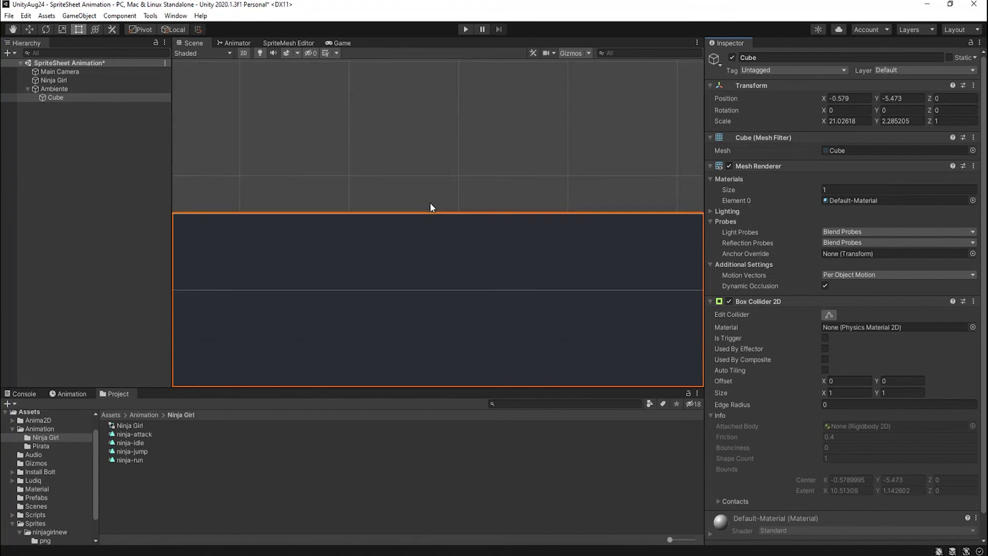
{"action": "left_click", "coordinate": [244, 53]}
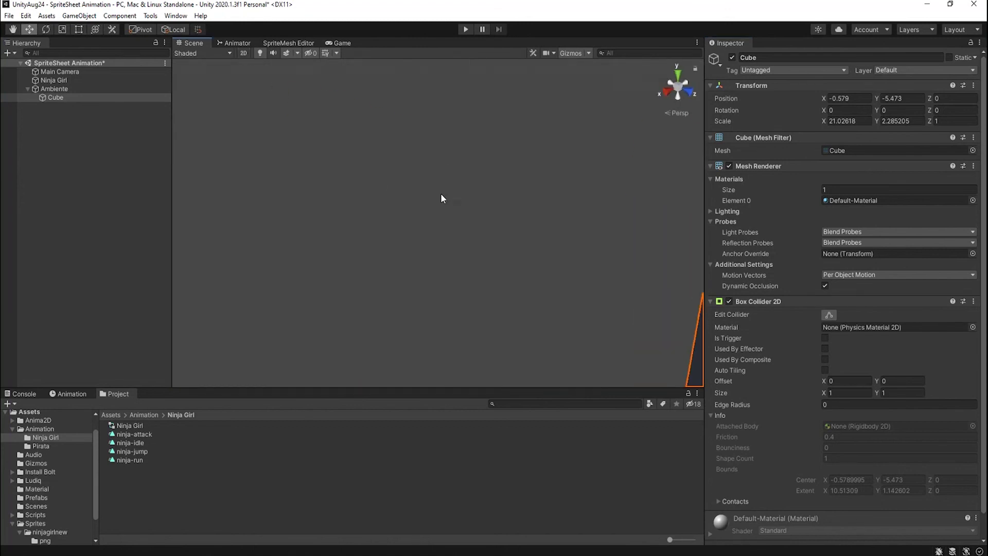
{"action": "right_click_drag", "start_coordinate": [440, 193], "coordinate": [629, 324]}
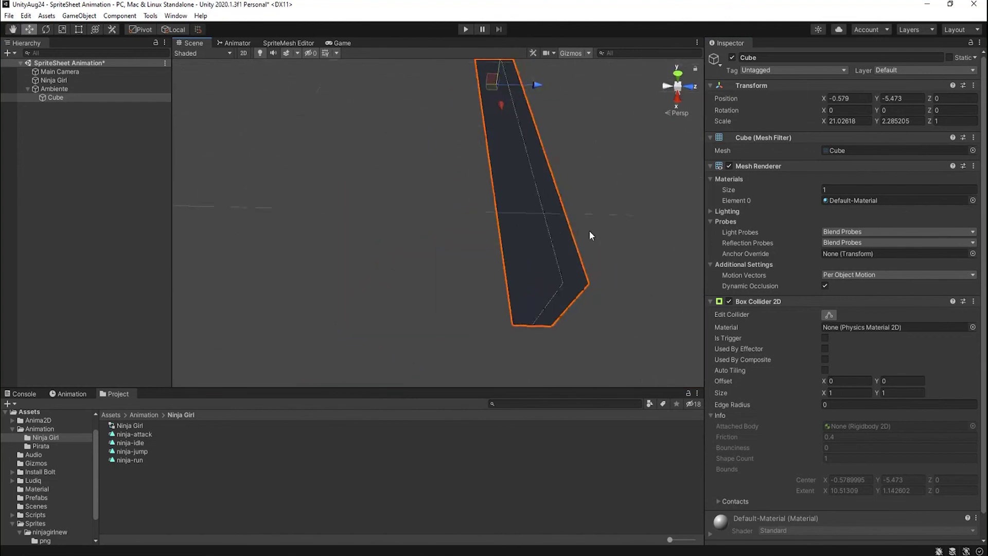
{"action": "right_click_drag", "start_coordinate": [522, 133], "coordinate": [564, 102]}
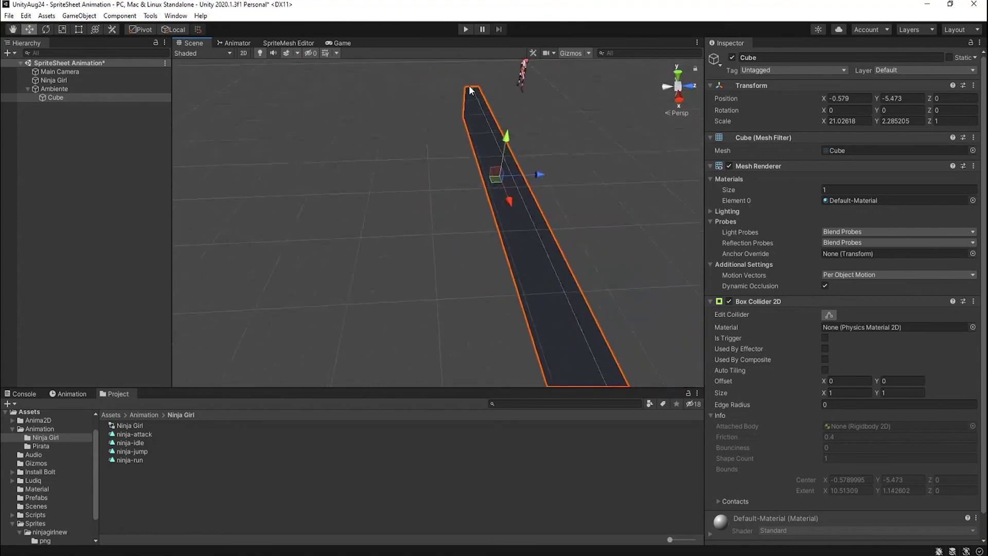
{"action": "right_click_drag", "start_coordinate": [619, 326], "coordinate": [689, 250]}
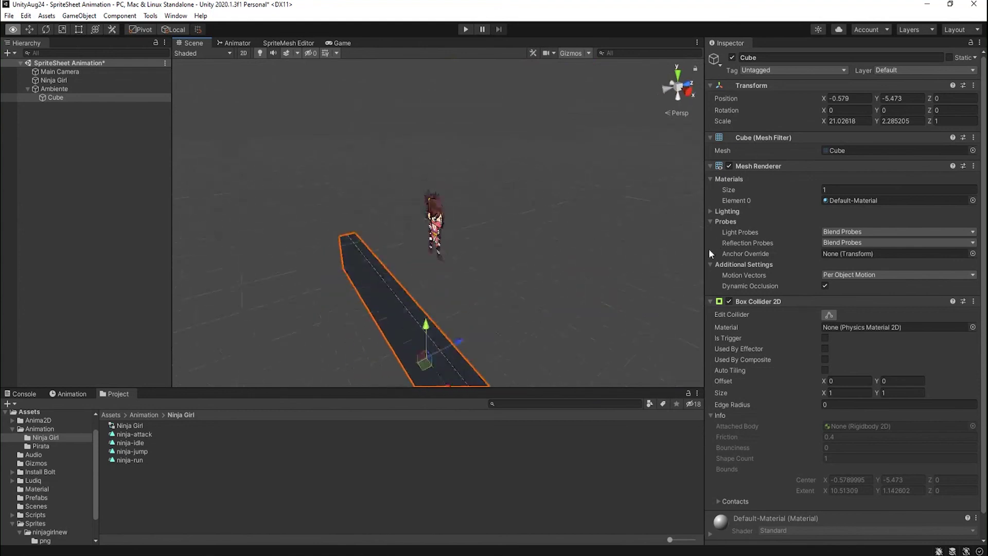
{"action": "left_click_drag", "start_coordinate": [727, 256], "coordinate": [611, 289], "text": "alt"}
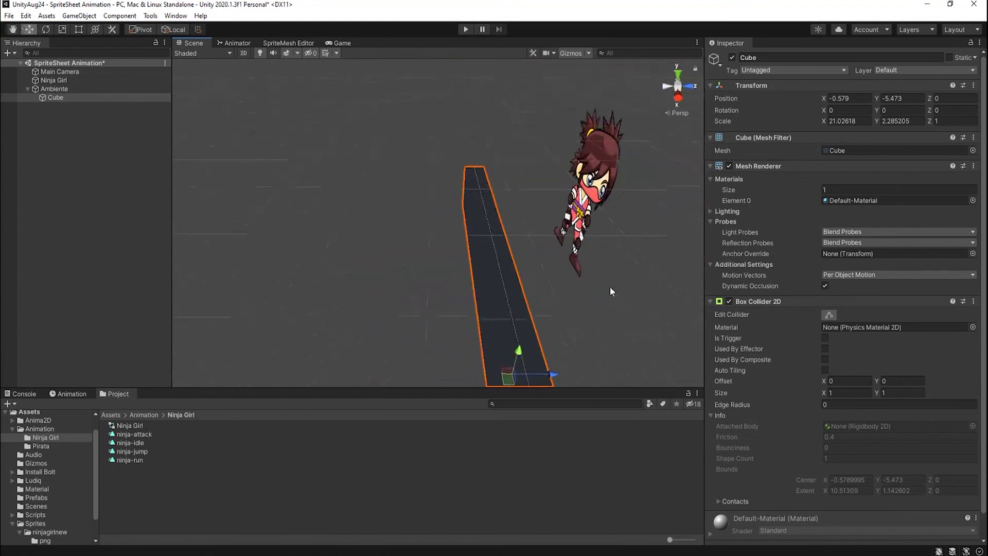
{"action": "left_click", "coordinate": [64, 80], "text": "ctrl"}
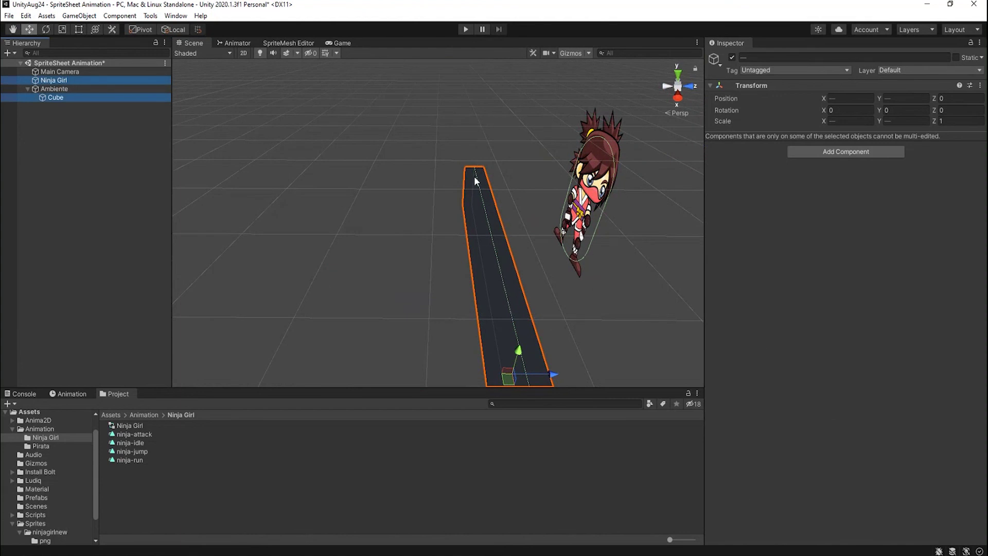
{"action": "left_click", "coordinate": [77, 120]}
{"action": "left_click", "coordinate": [72, 100]}
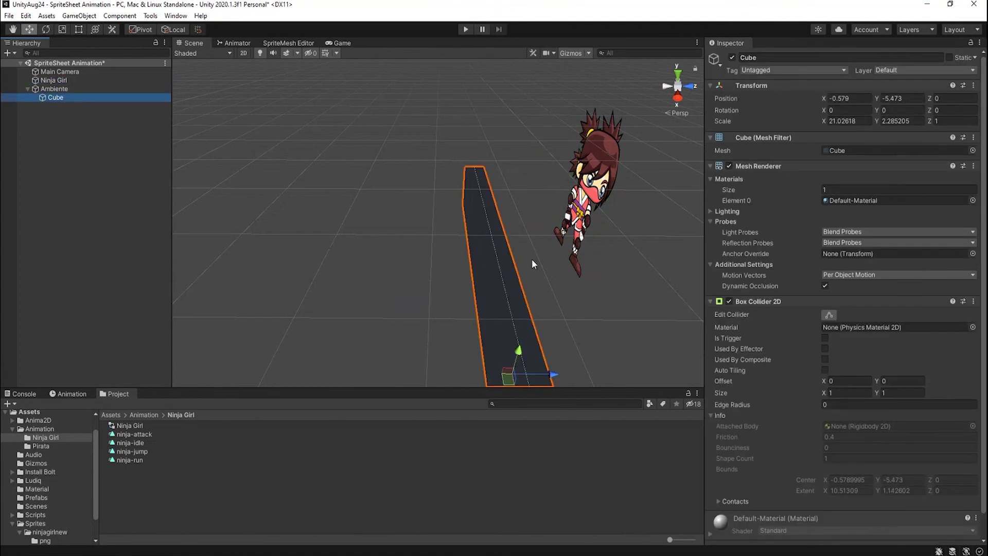
Step: Swap the Cube's Box Collider 2D for a regular Box Collider and inspect its outline in the 3D view
{"action": "left_click", "coordinate": [973, 301]}
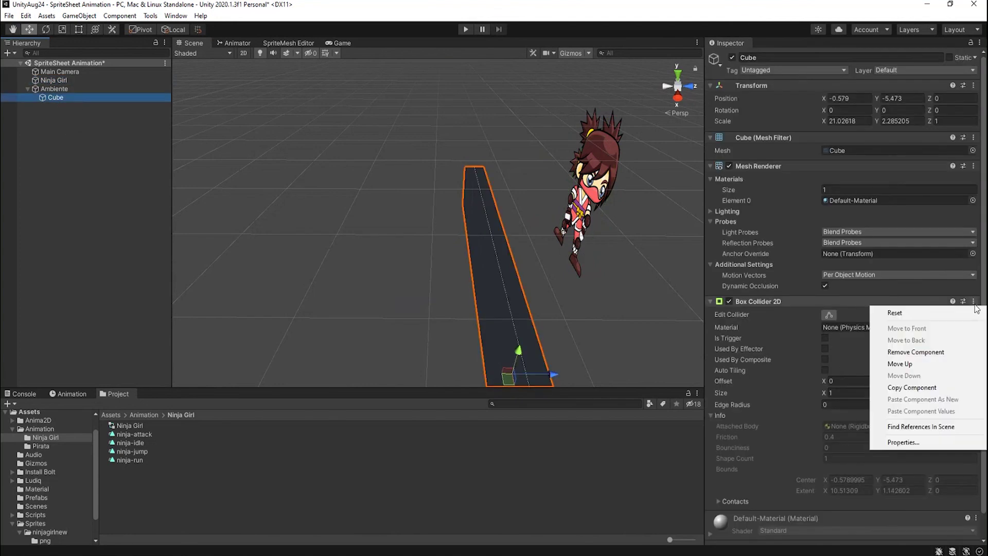
{"action": "left_click", "coordinate": [912, 354]}
{"action": "left_click", "coordinate": [849, 342]}
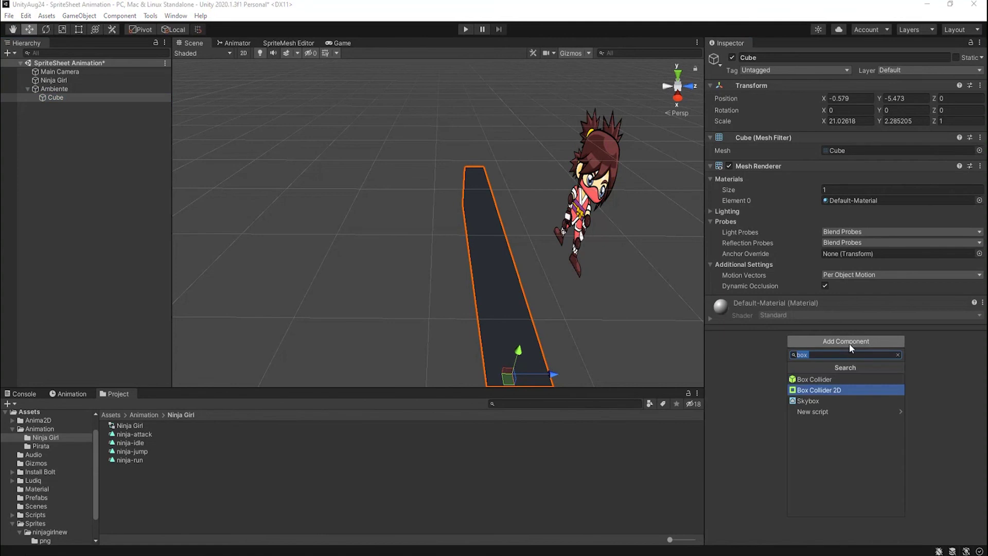
{"action": "left_click", "coordinate": [832, 379]}
{"action": "left_click_drag", "start_coordinate": [471, 310], "coordinate": [569, 283], "text": "alt"}
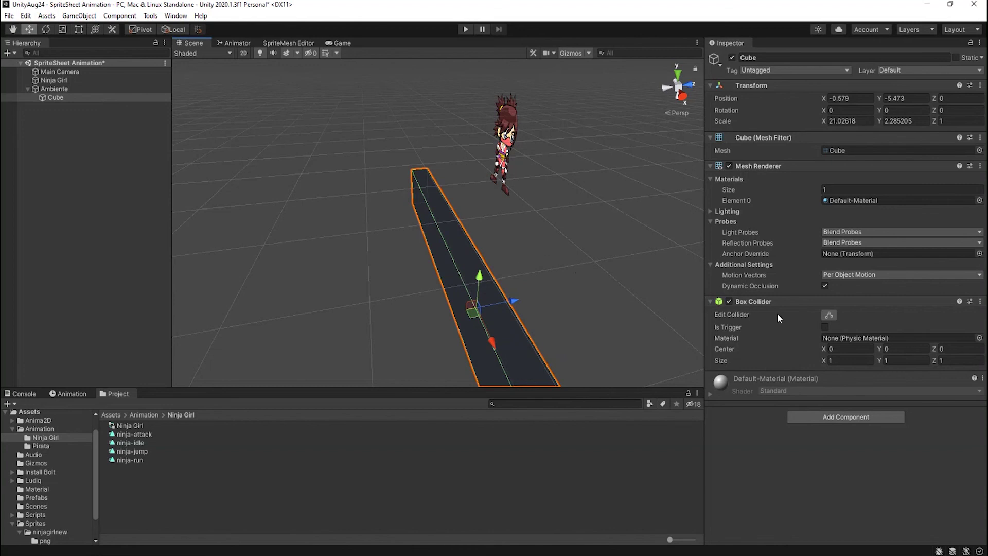
Step: Replace the Cube's regular Box Collider with a Box Collider 2D and check it in the 3D view
{"action": "left_click", "coordinate": [980, 301]}
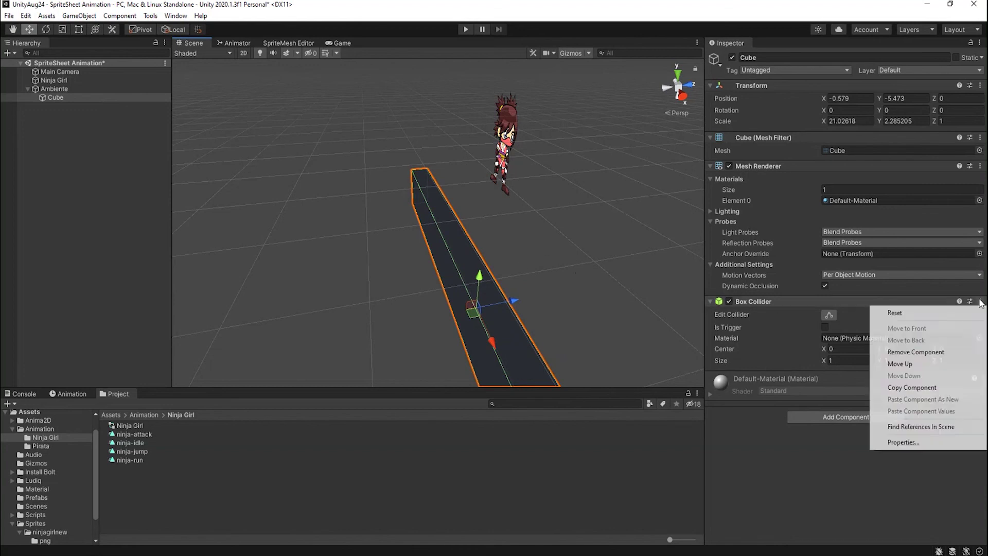
{"action": "left_click", "coordinate": [916, 352]}
{"action": "left_click", "coordinate": [883, 341]}
{"action": "left_click", "coordinate": [833, 390]}
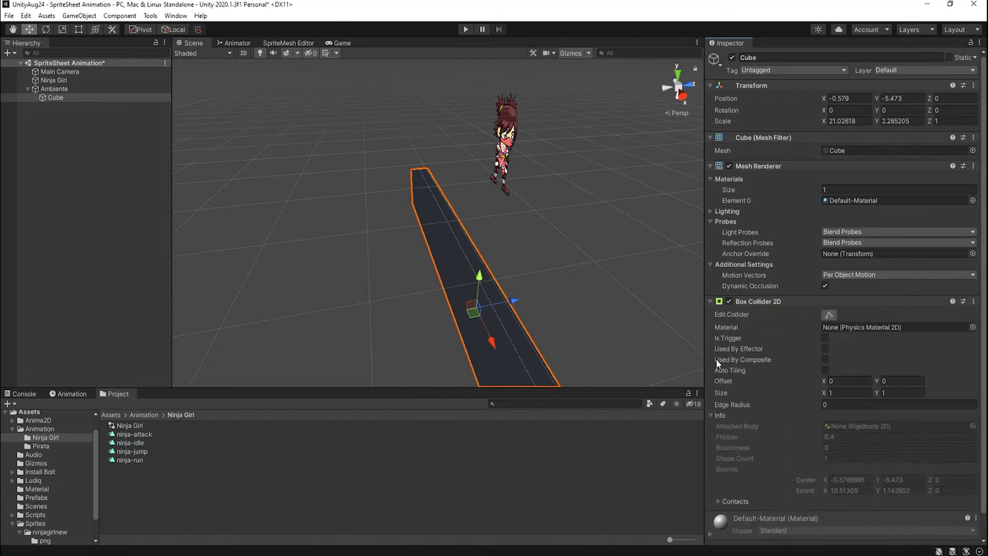
{"action": "left_click_drag", "start_coordinate": [669, 339], "coordinate": [622, 316], "text": "alt"}
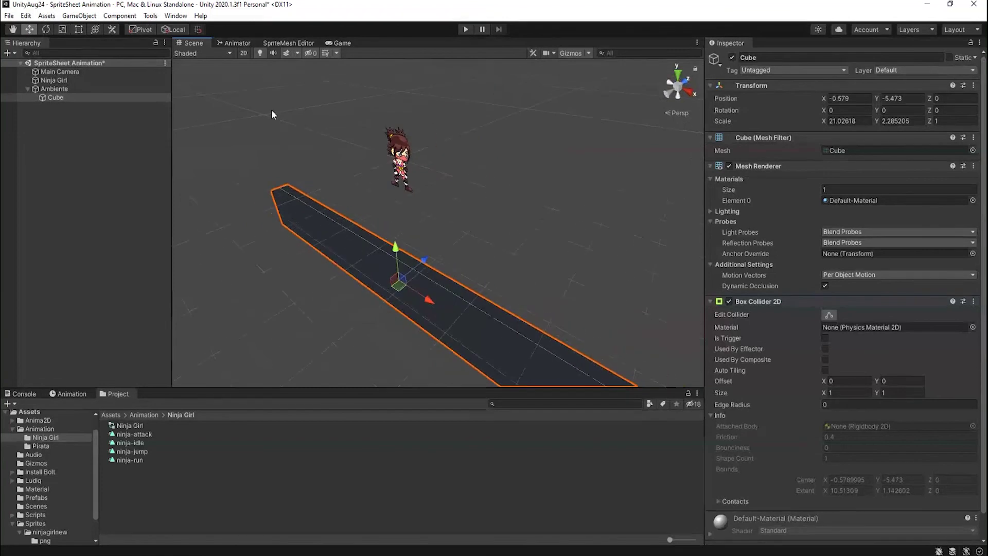
Step: Return the Scene view to 2D, frame Ninja Girl together with the floor, and select the Cube
{"action": "left_click", "coordinate": [244, 53]}
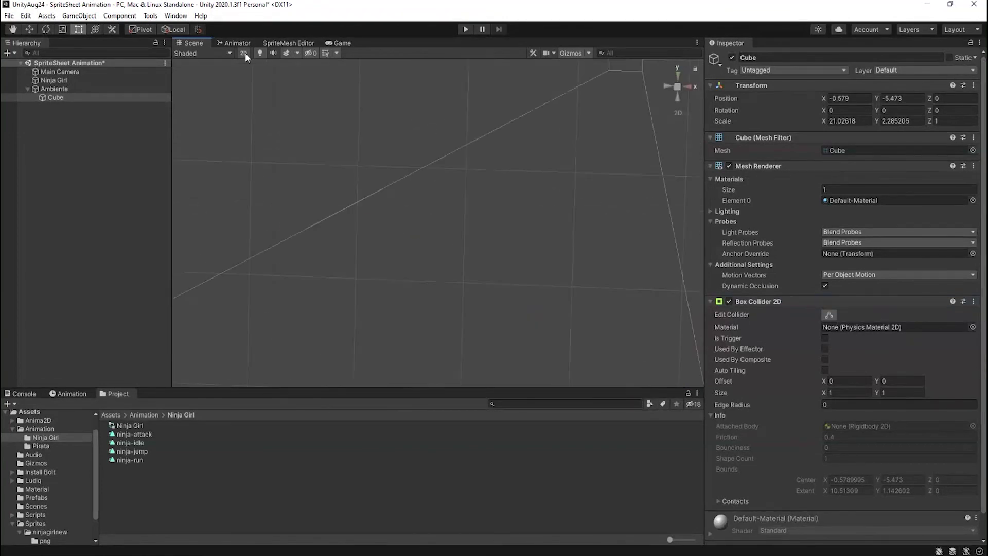
{"action": "double_click", "coordinate": [85, 82]}
{"action": "scroll", "coordinate": [472, 234], "scroll_direction": "down", "scroll_amount": 10}
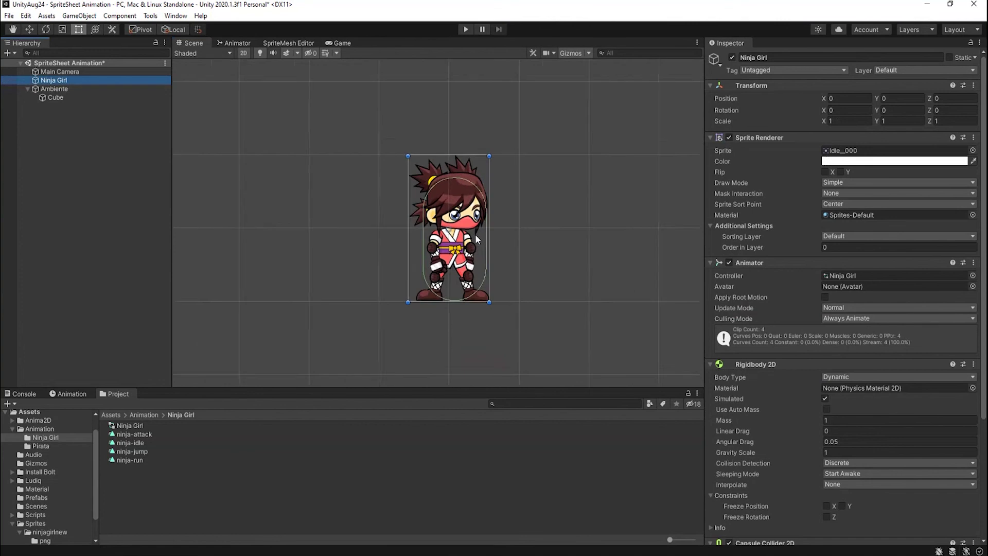
{"action": "scroll", "coordinate": [491, 232], "scroll_direction": "down", "scroll_amount": 4}
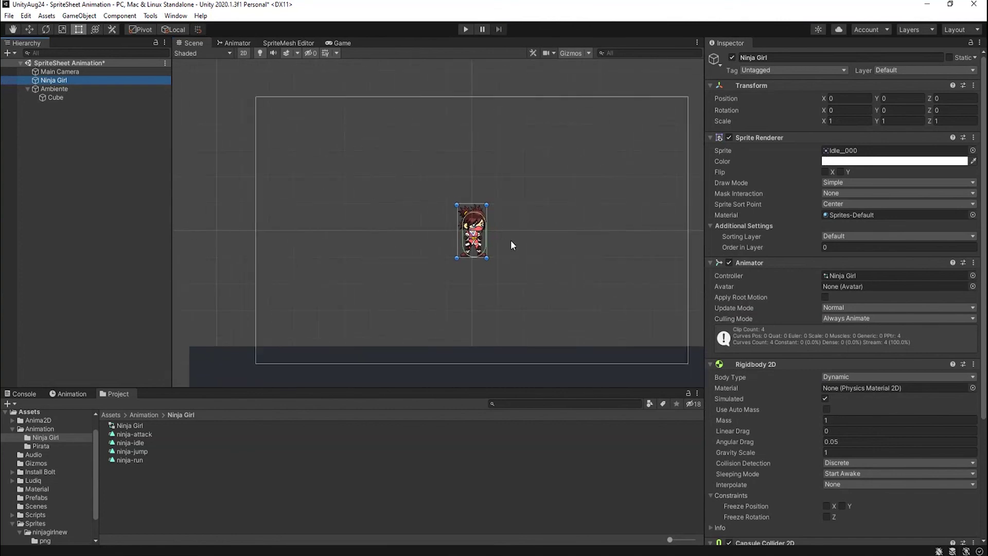
{"action": "left_click", "coordinate": [69, 97]}
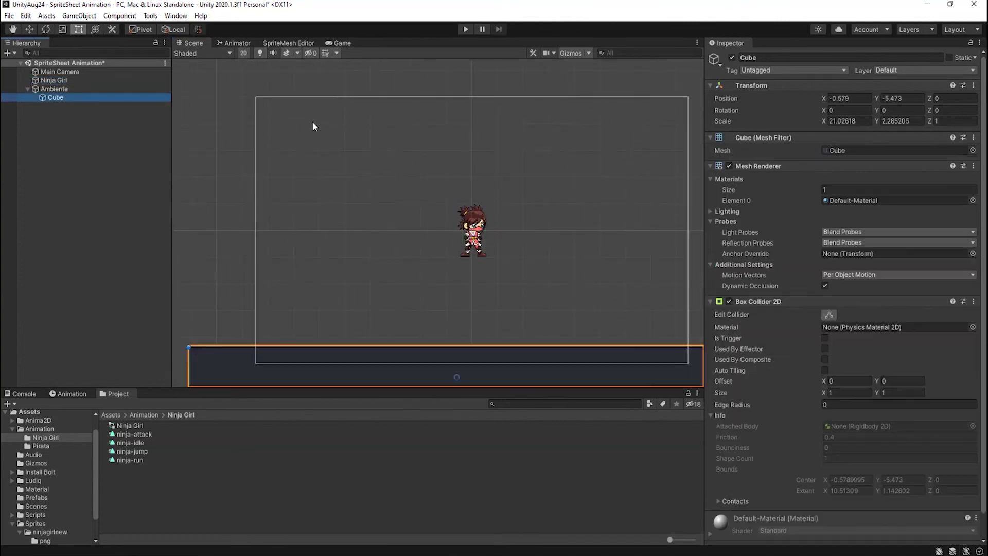
Step: Play the scene and examine in the Scene view how Ninja Girl's capsule collider meets the Cube's Box Collider 2D
{"action": "left_click", "coordinate": [465, 30]}
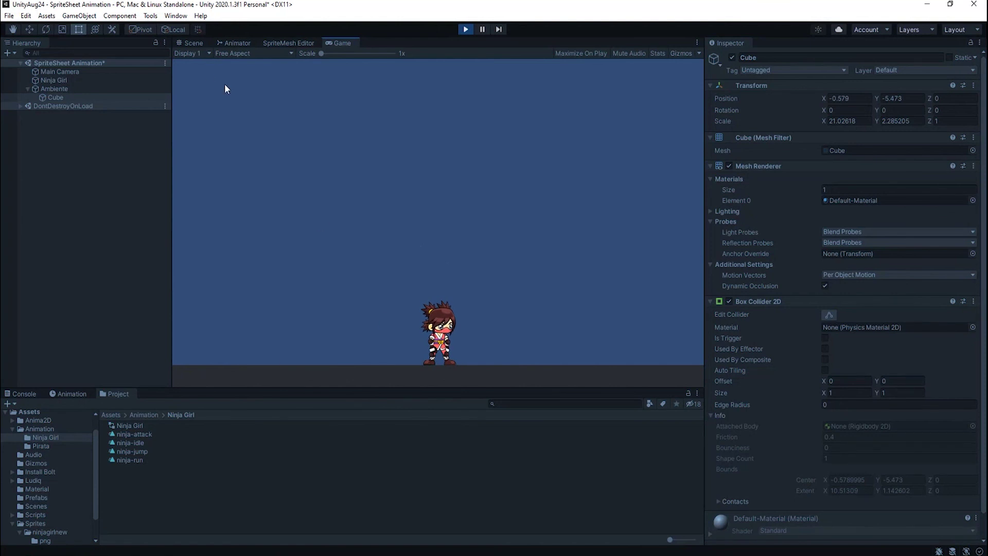
{"action": "left_click", "coordinate": [197, 44]}
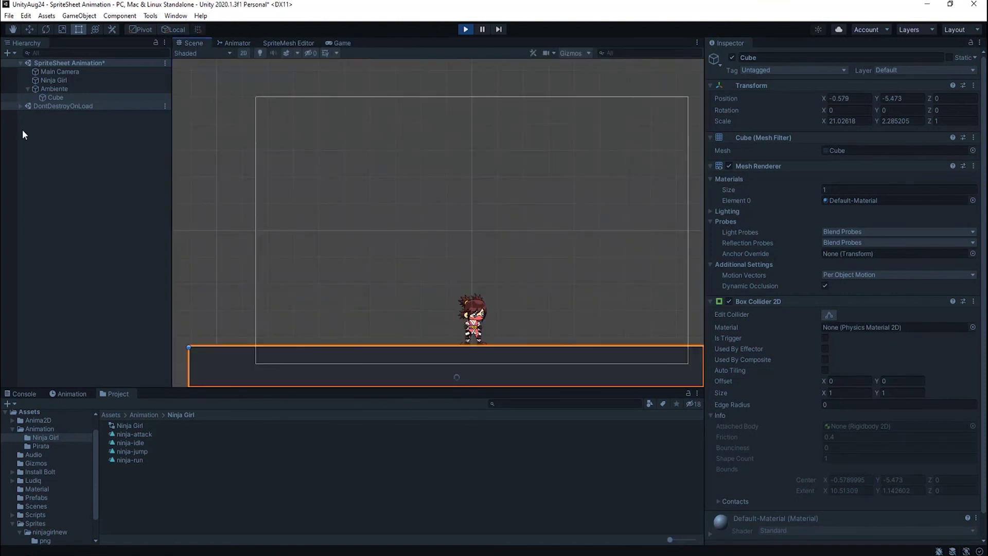
{"action": "left_click", "coordinate": [54, 98]}
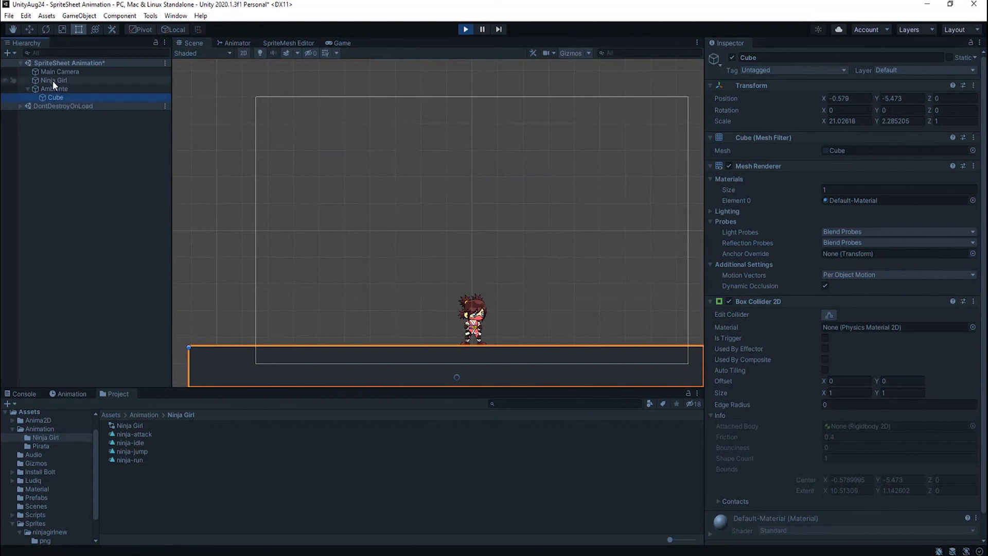
{"action": "left_click", "coordinate": [53, 80], "text": "ctrl"}
{"action": "scroll", "coordinate": [483, 311], "scroll_direction": "up", "scroll_amount": 8}
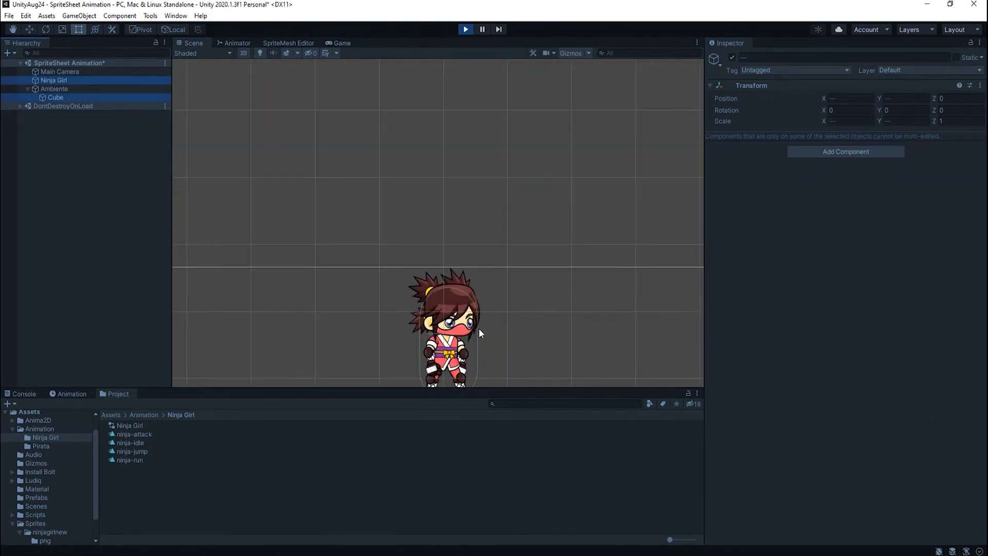
{"action": "scroll", "coordinate": [518, 230], "scroll_direction": "up", "scroll_amount": 4}
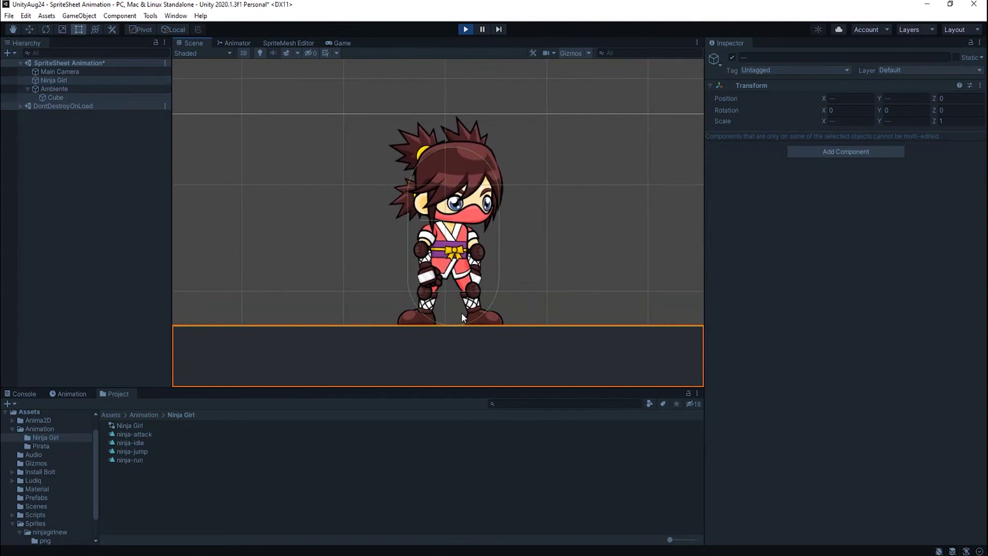
{"action": "left_click", "coordinate": [82, 80]}
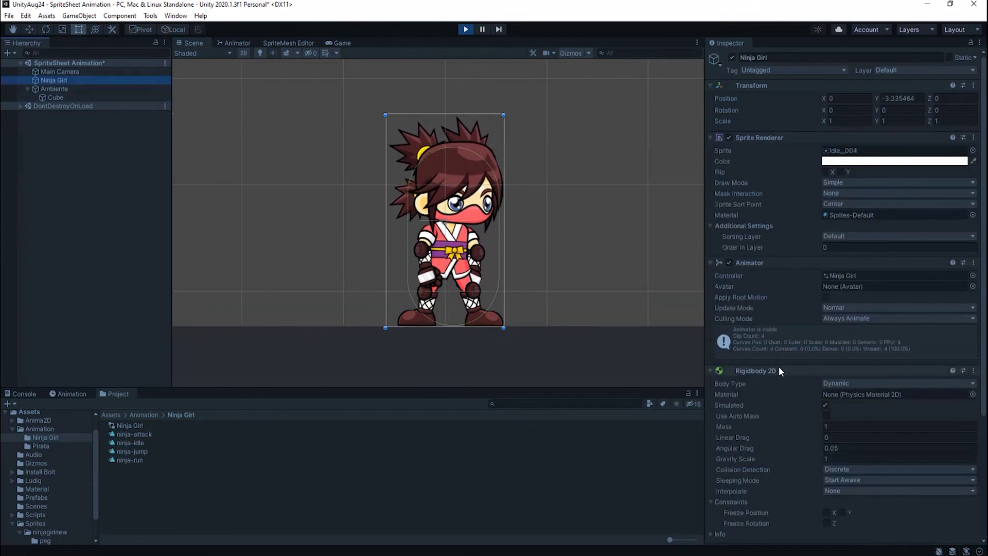
Step: Try a Y offset of -0.45 on Ninja Girl's Capsule Collider 2D during play and check her height above the floor in the Game view
{"action": "scroll", "coordinate": [779, 366], "scroll_direction": "down", "scroll_amount": 5}
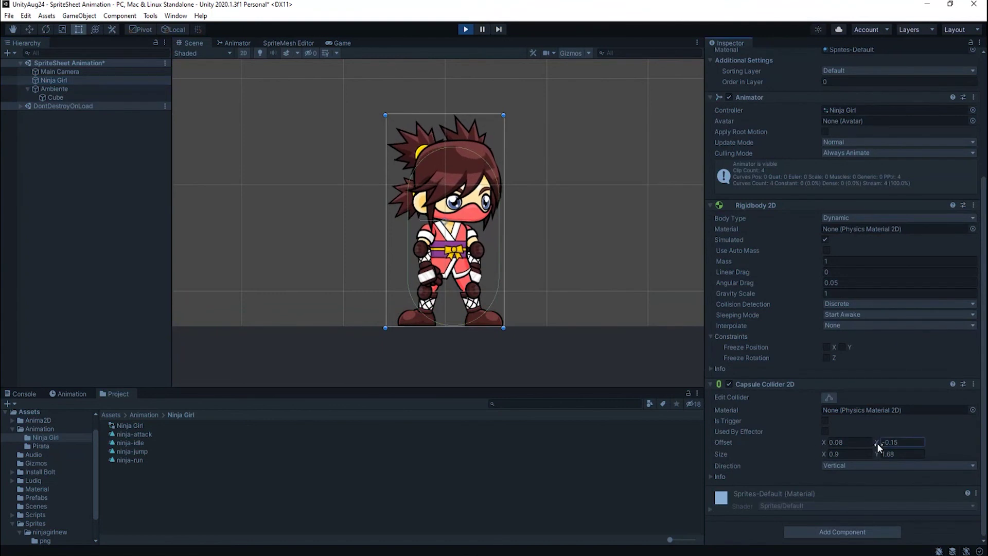
{"action": "left_click_drag", "start_coordinate": [877, 442], "coordinate": [872, 445]}
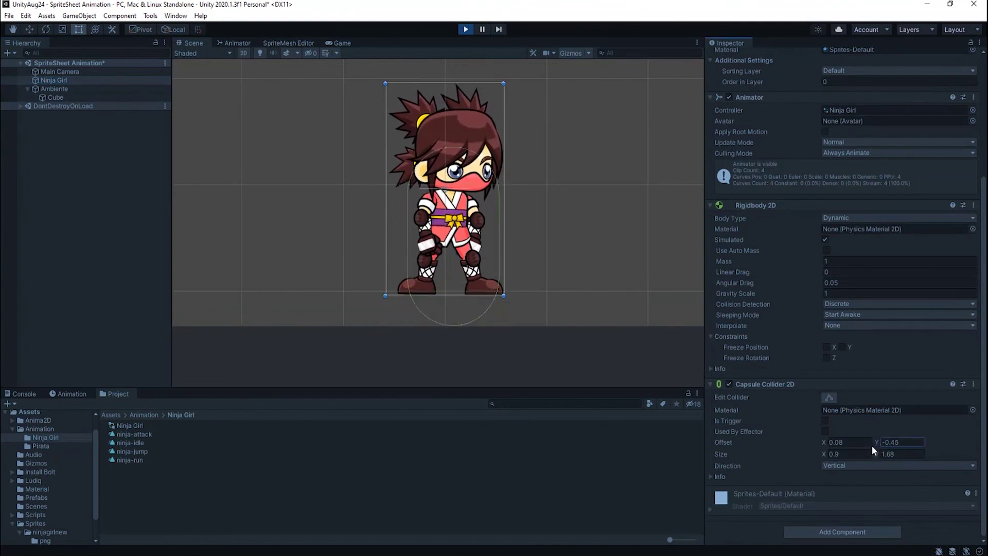
{"action": "left_click", "coordinate": [336, 44]}
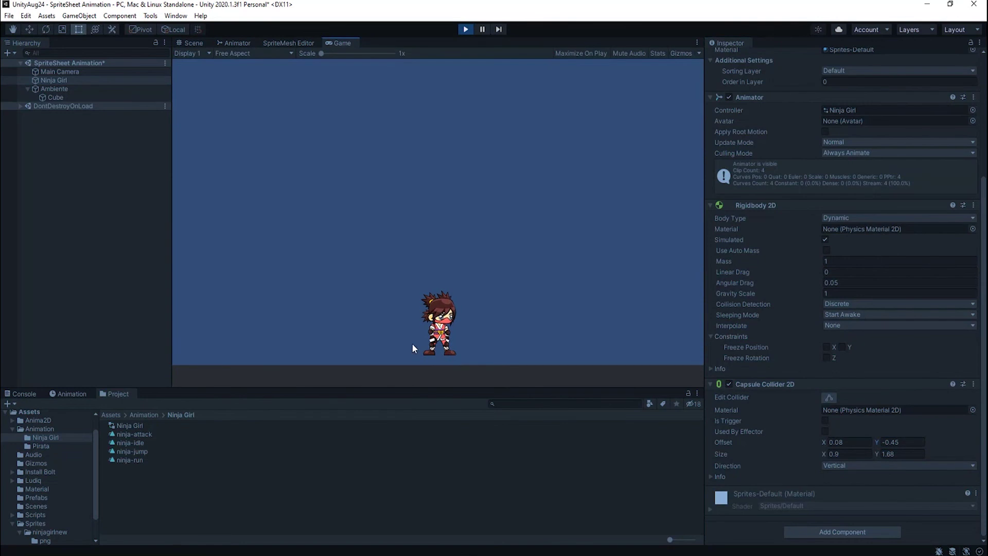
Step: Try a Y offset of -0.13 on the capsule collider, checking the feet against the floor in the Scene view, and stop play mode
{"action": "left_click", "coordinate": [191, 43]}
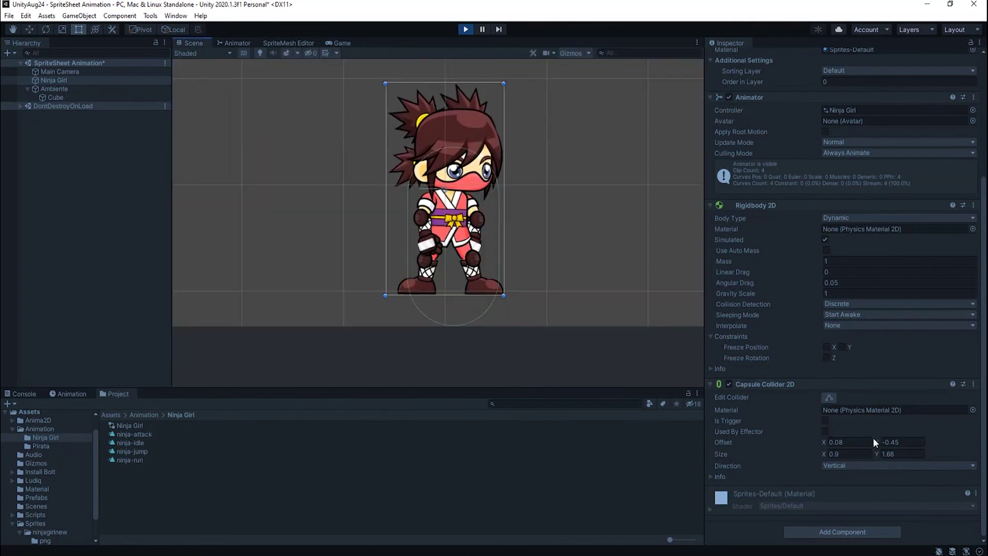
{"action": "left_click_drag", "start_coordinate": [876, 438], "coordinate": [885, 438]}
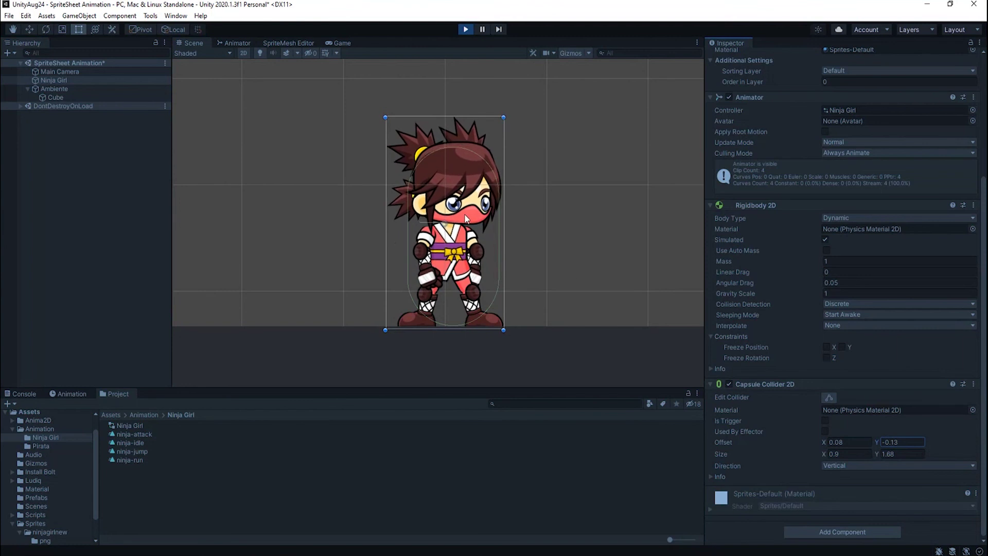
{"action": "left_click", "coordinate": [466, 29]}
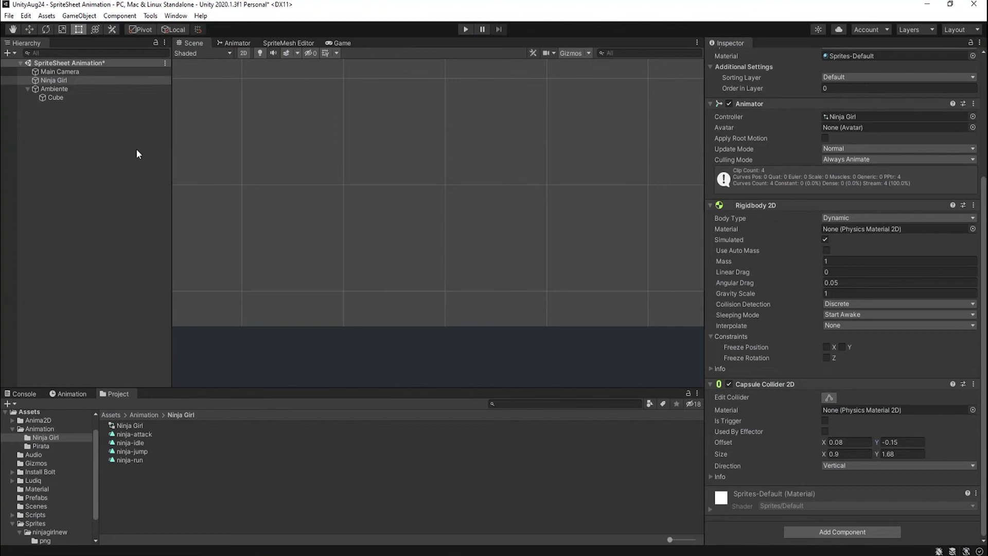
Step: Select Ninja Girl and frame her together with the floor in the Scene view
{"action": "left_click", "coordinate": [65, 81]}
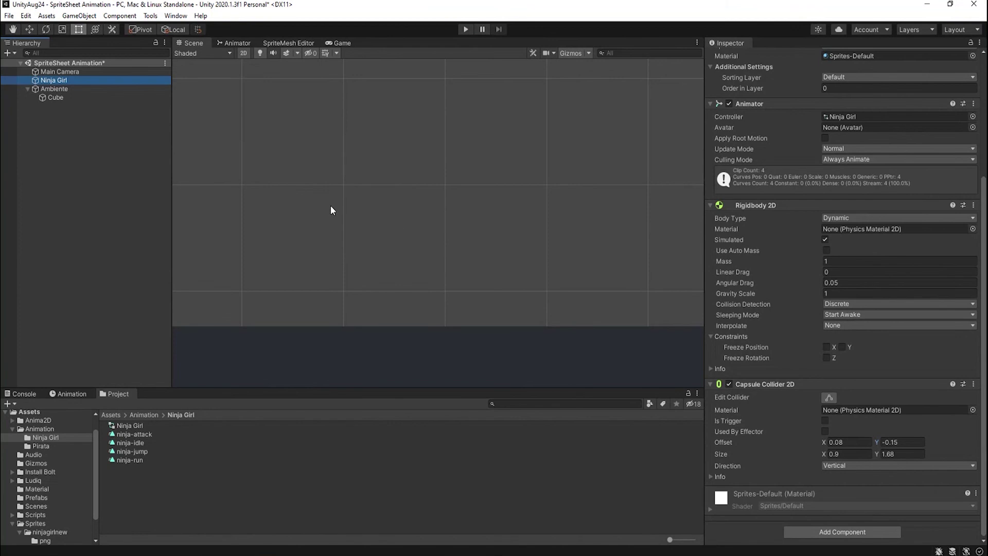
{"action": "left_click", "coordinate": [60, 97]}
{"action": "left_click", "coordinate": [77, 82]}
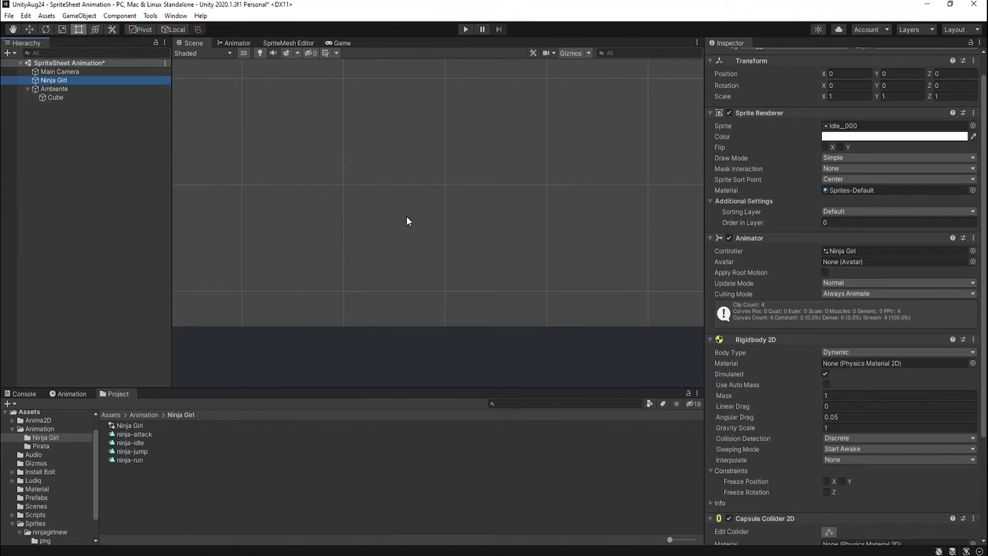
{"action": "scroll", "coordinate": [409, 217], "scroll_direction": "down", "scroll_amount": 5}
{"action": "scroll", "coordinate": [413, 216], "scroll_direction": "down", "scroll_amount": 2}
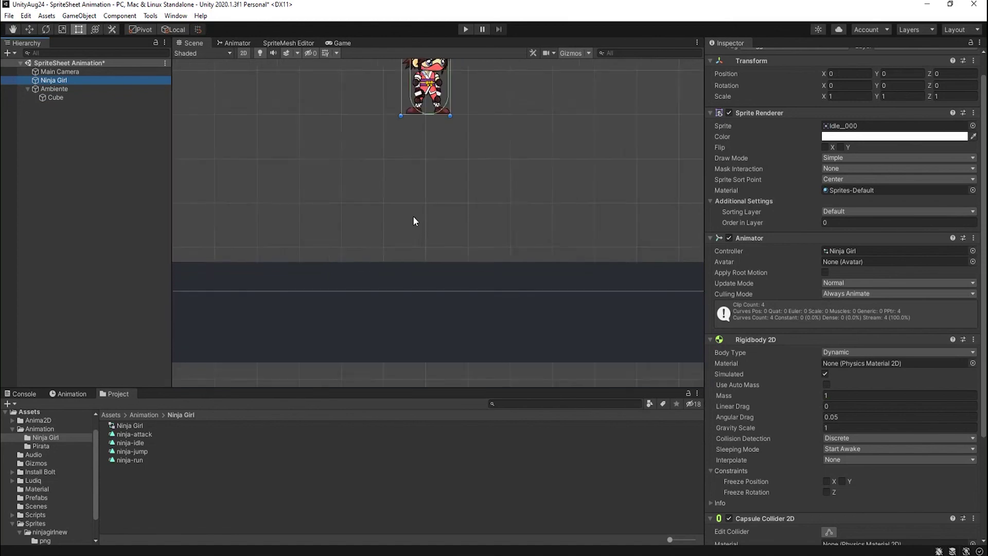
{"action": "middle_click_drag", "start_coordinate": [413, 215], "coordinate": [439, 291]}
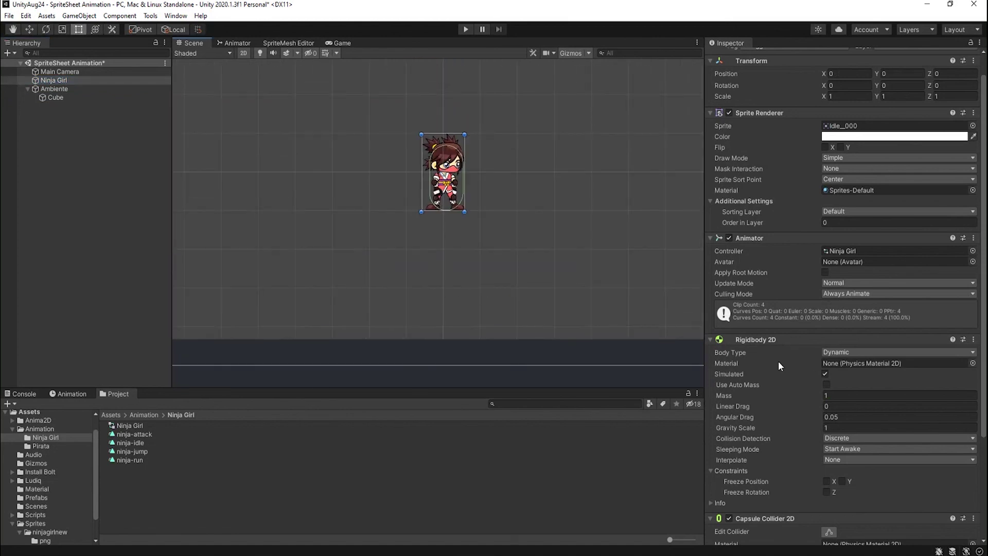